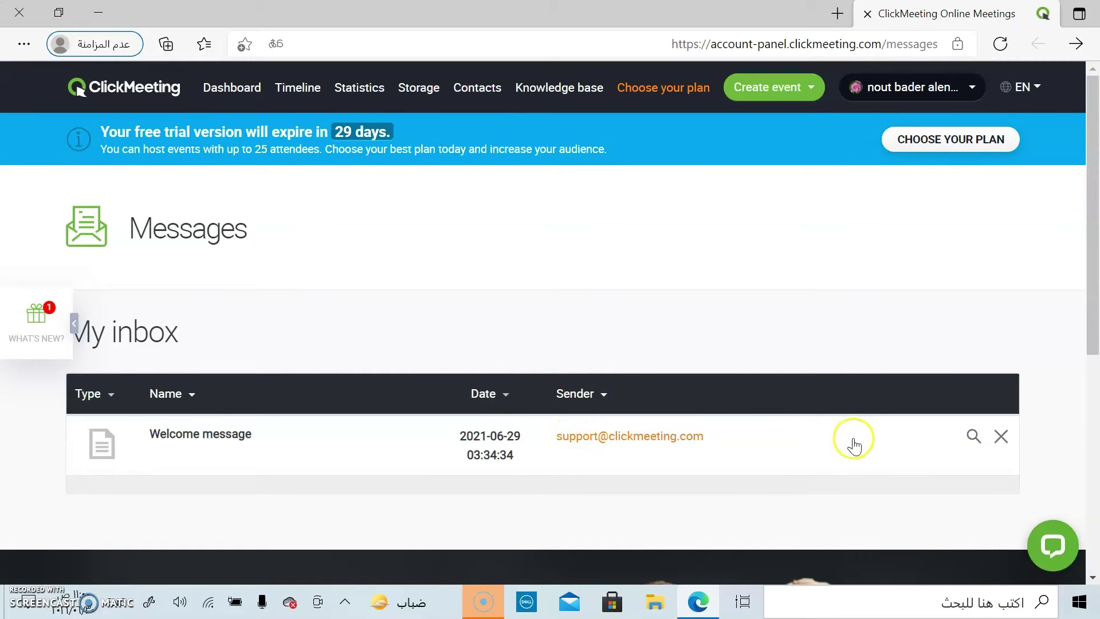
Step: Delete the Welcome message from the inbox and confirm its removal
click(1002, 440)
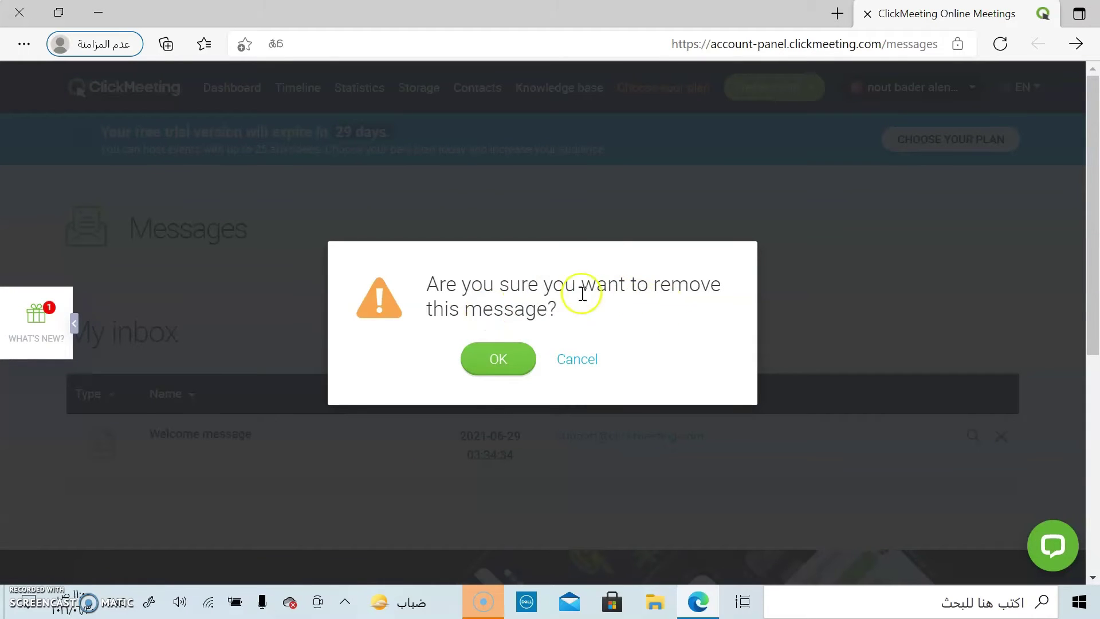
click(507, 369)
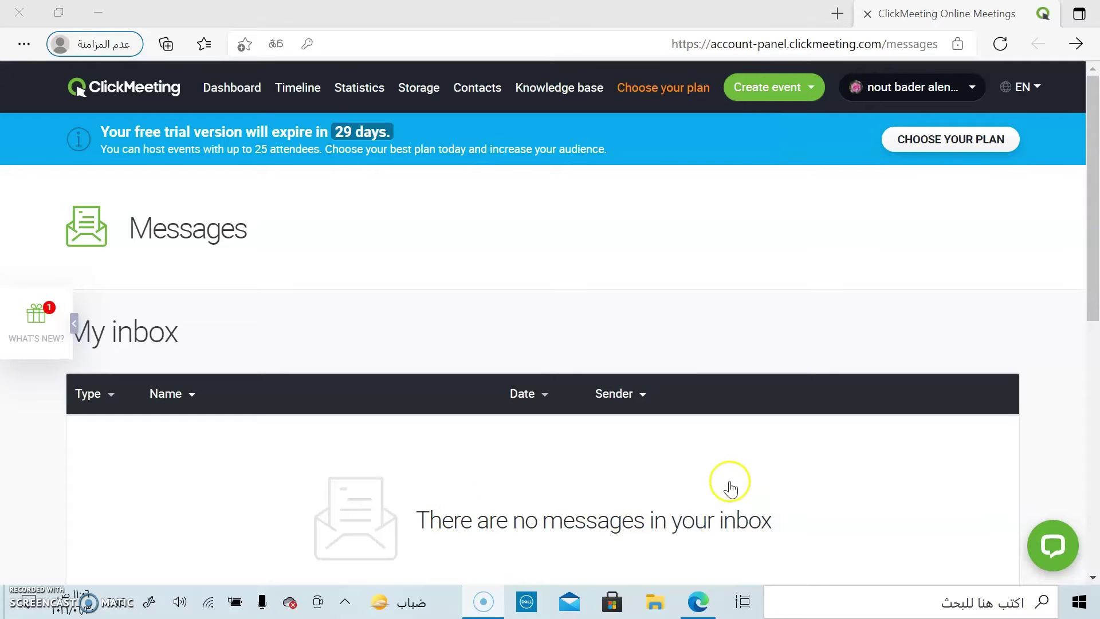
Step: Open the account's appearance settings and bring the general appearance and layout options into view
click(967, 86)
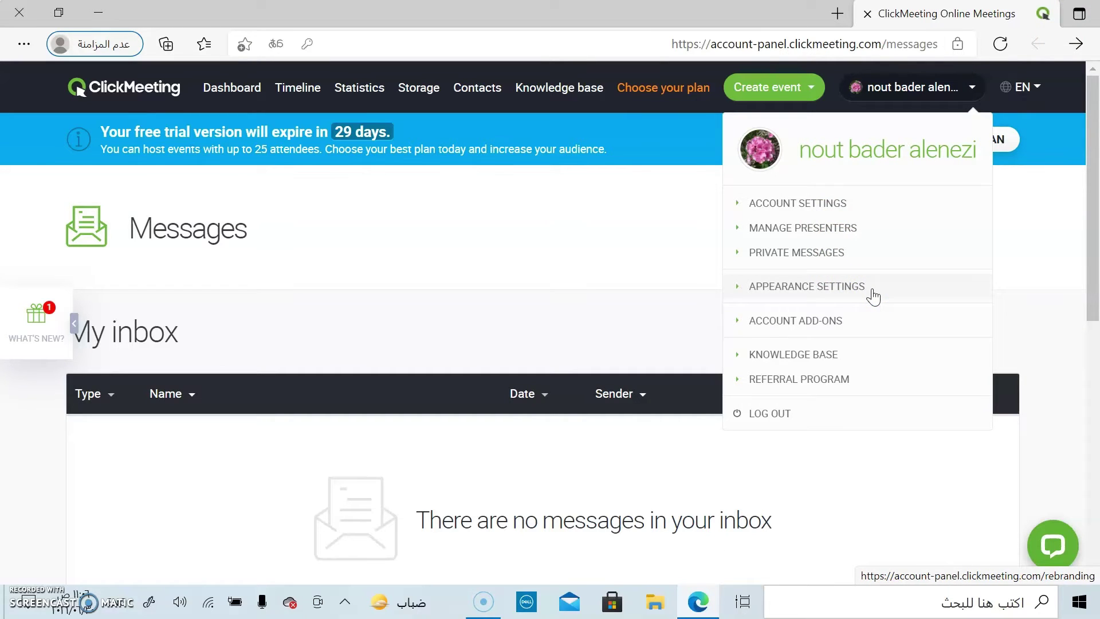
click(807, 286)
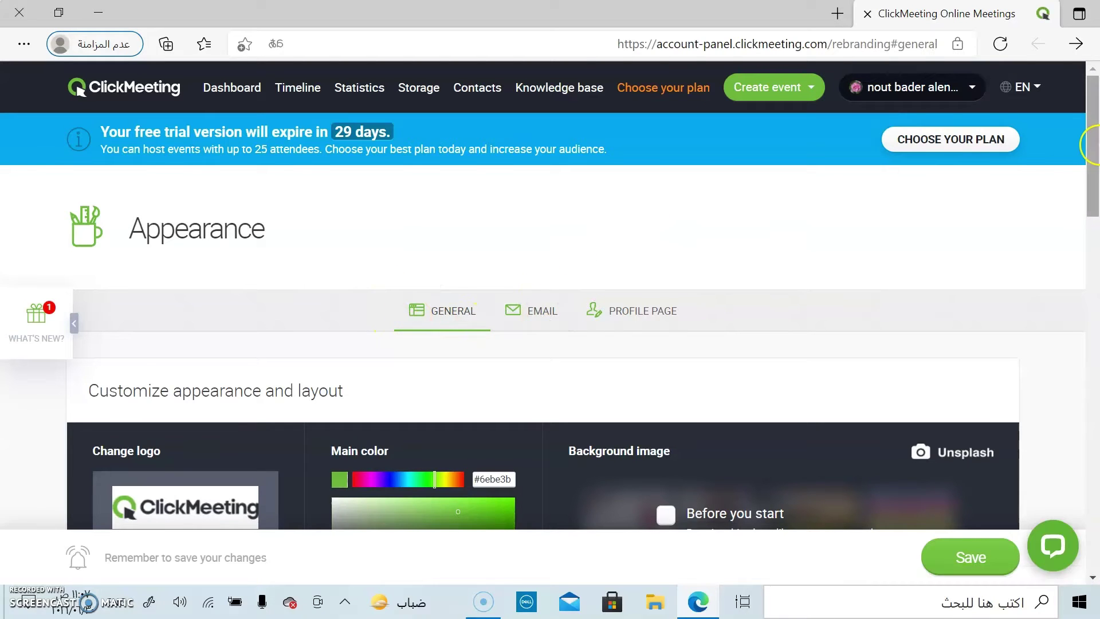
drag(1095, 147, 1095, 196)
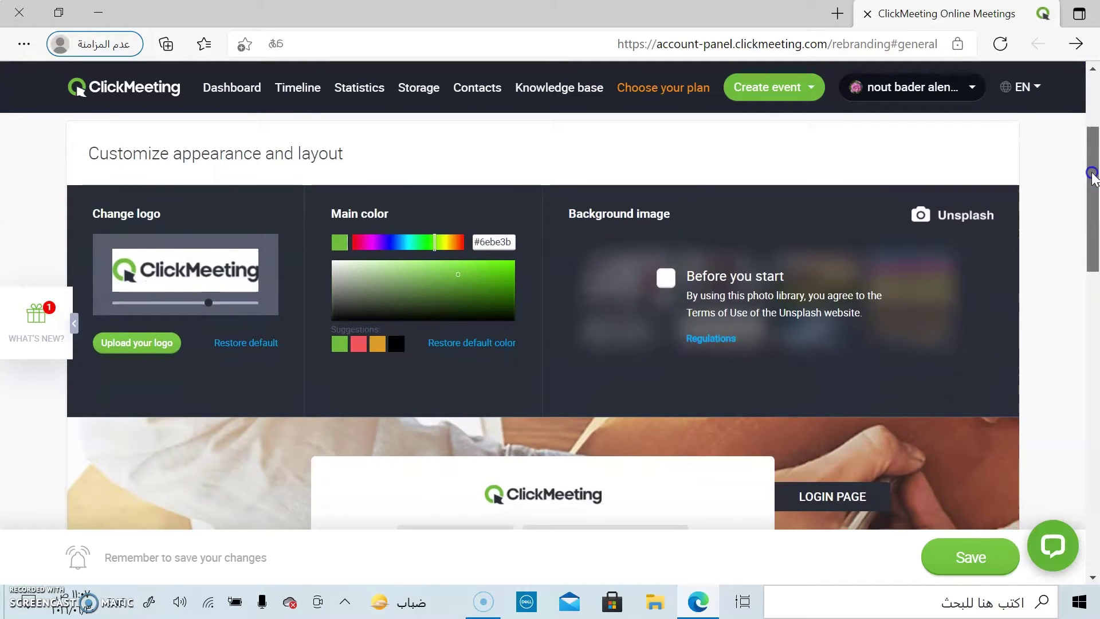
scroll(1094, 197, down, 2)
drag(1092, 195, 1072, 167)
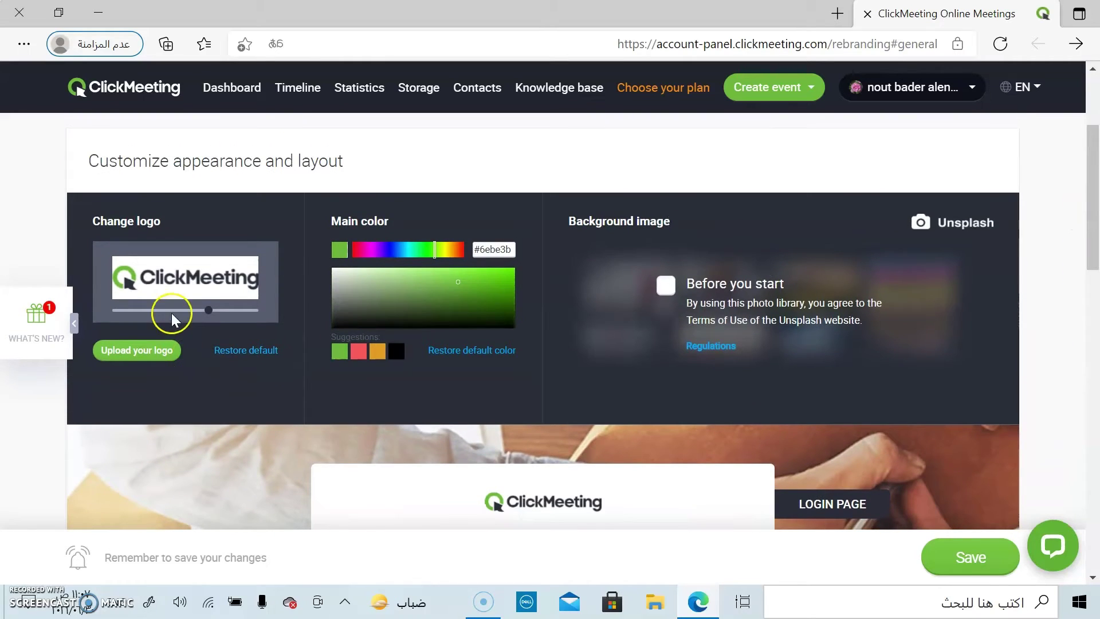
Step: Try #ad1f87 as the main color and preview it on the login, registration, room, waiting room and profile pages
click(366, 252)
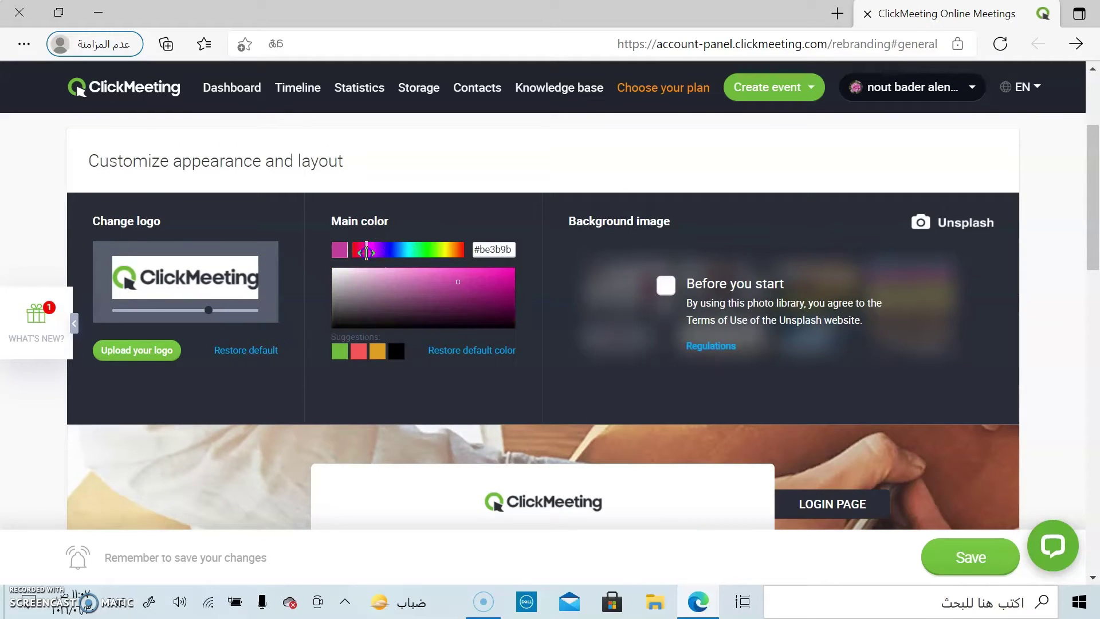
click(483, 287)
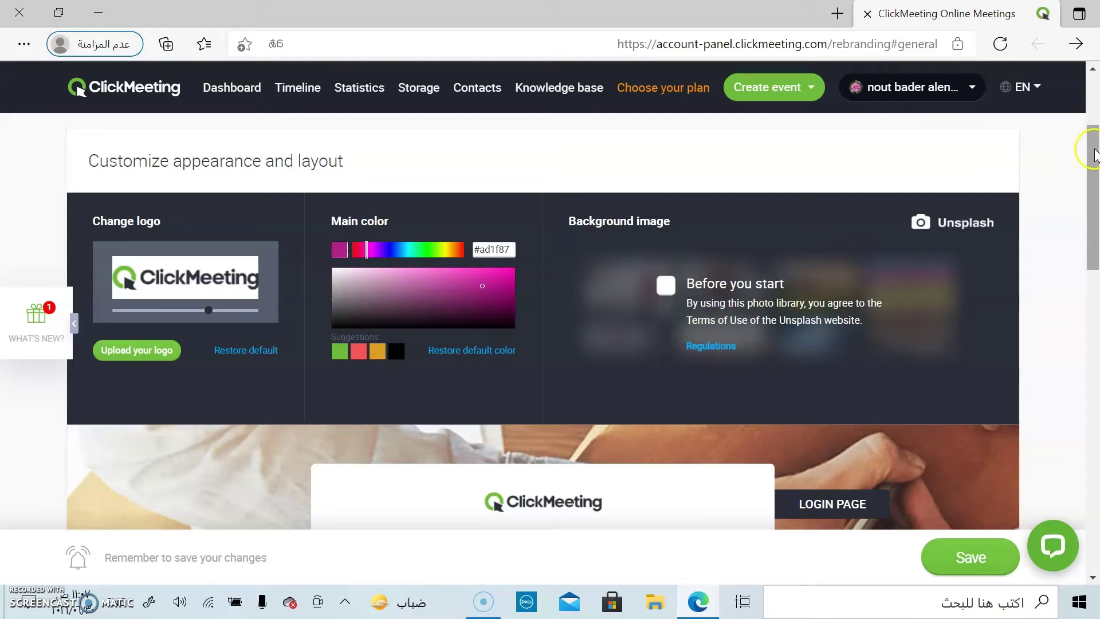
drag(1092, 154, 1084, 251)
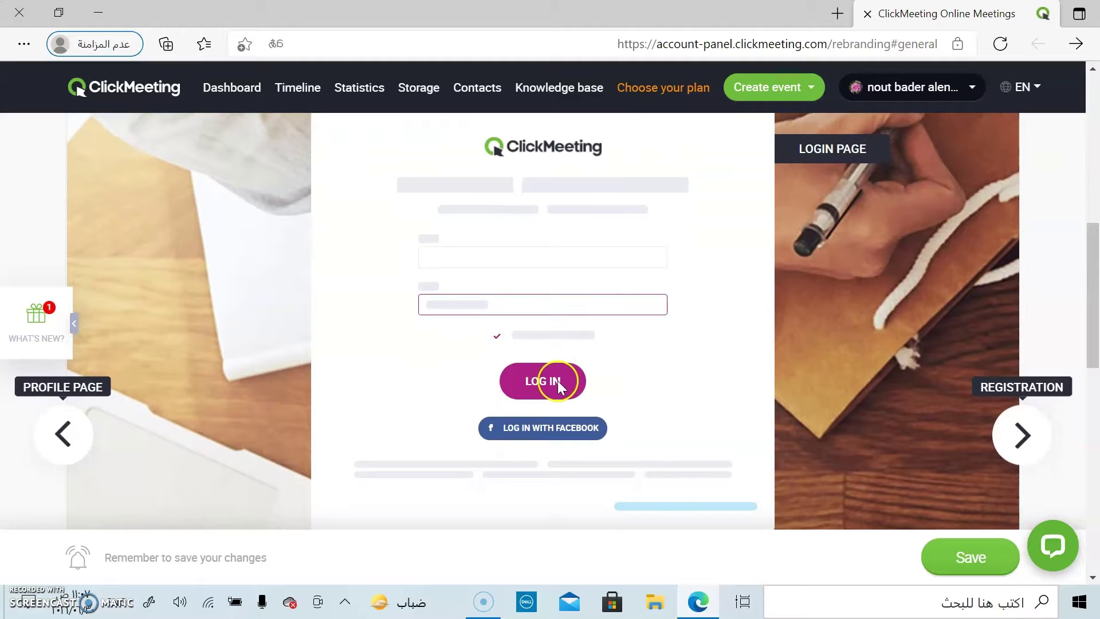
click(1017, 430)
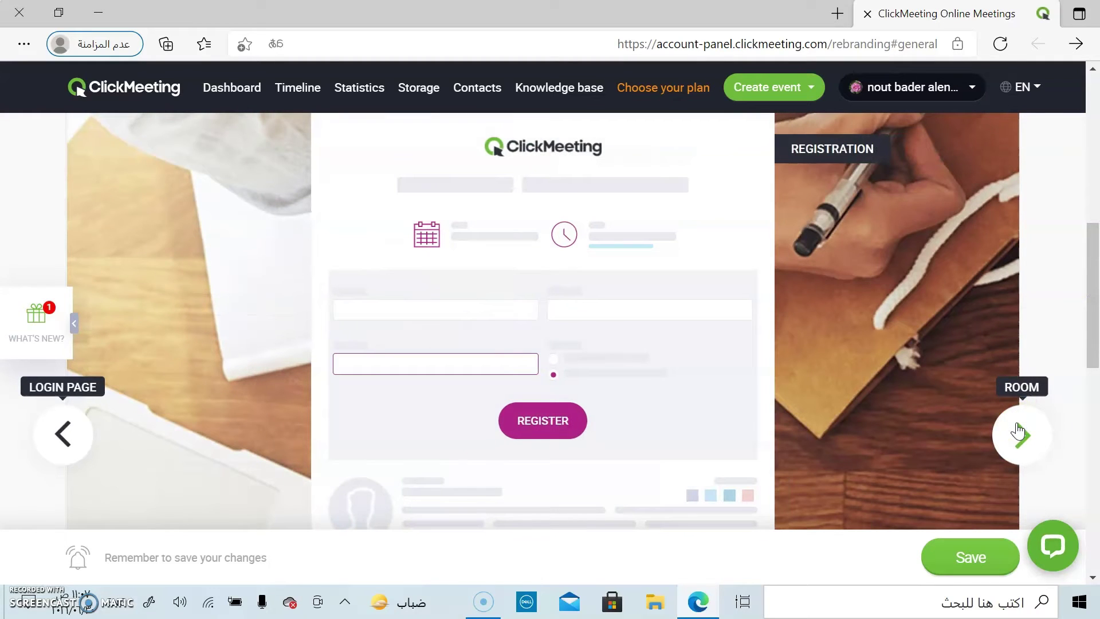
click(1017, 429)
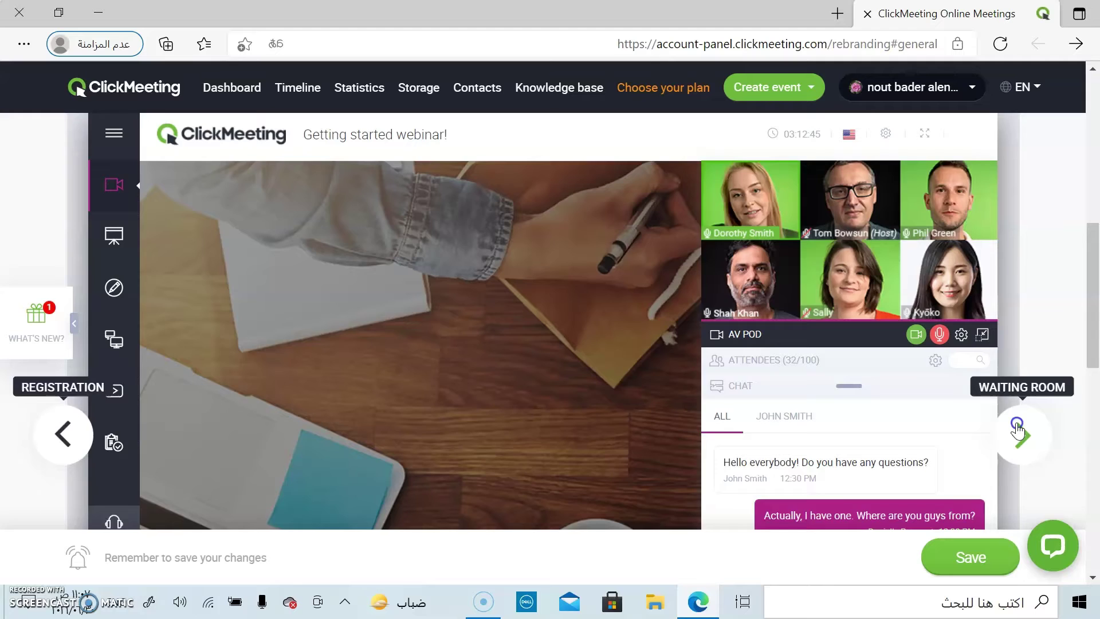
click(1017, 430)
click(1017, 429)
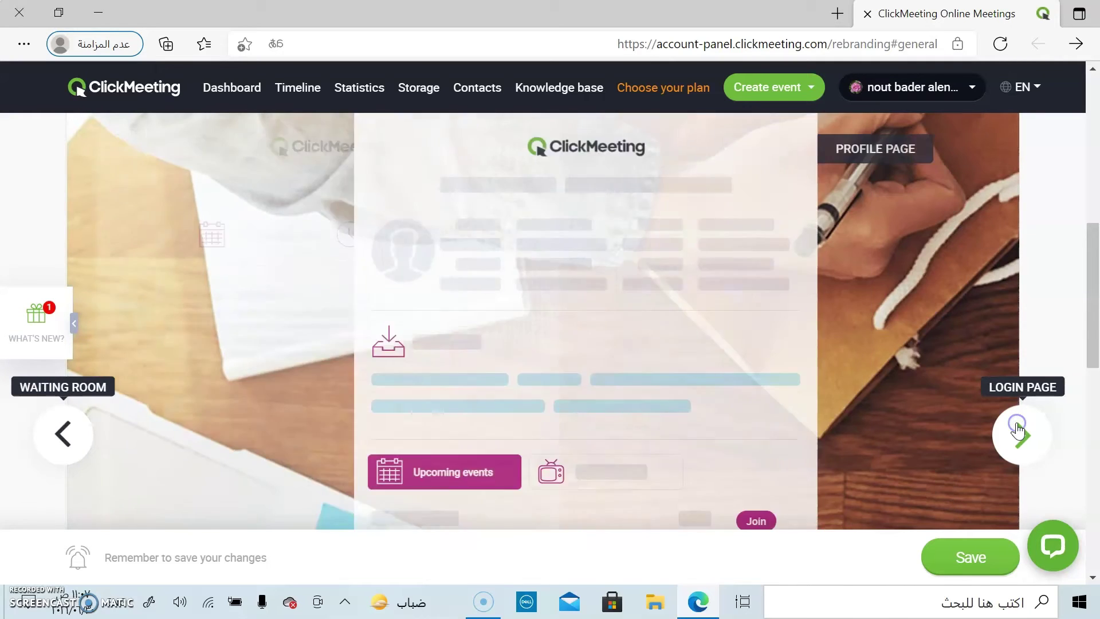
click(1018, 429)
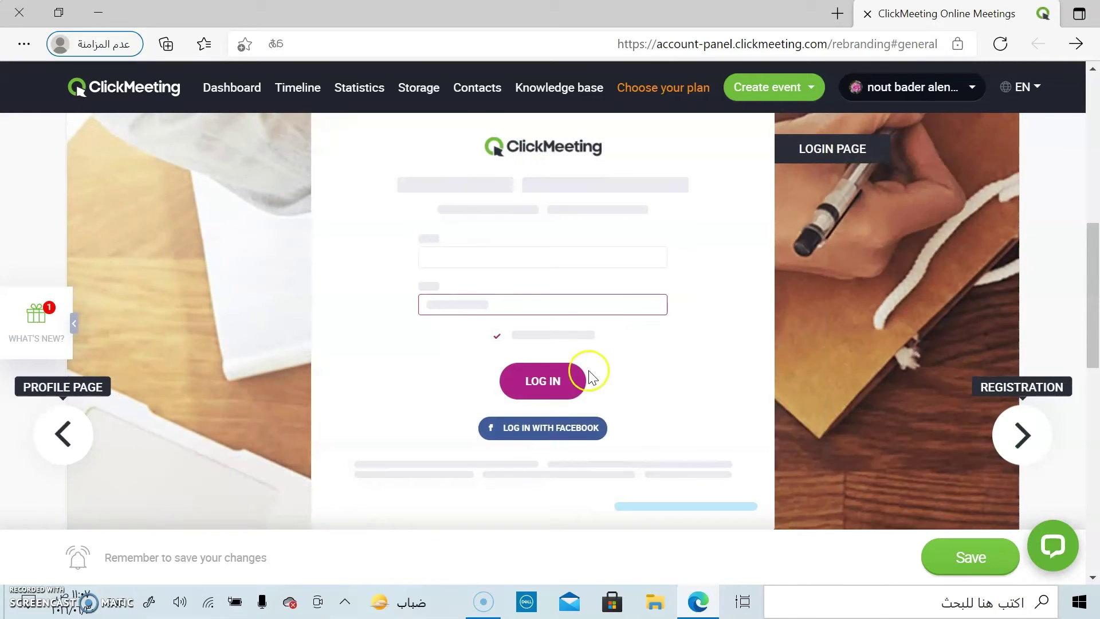
Step: Change the main color of the general appearance to the blue shade #3c34ad
drag(1094, 343, 1039, 227)
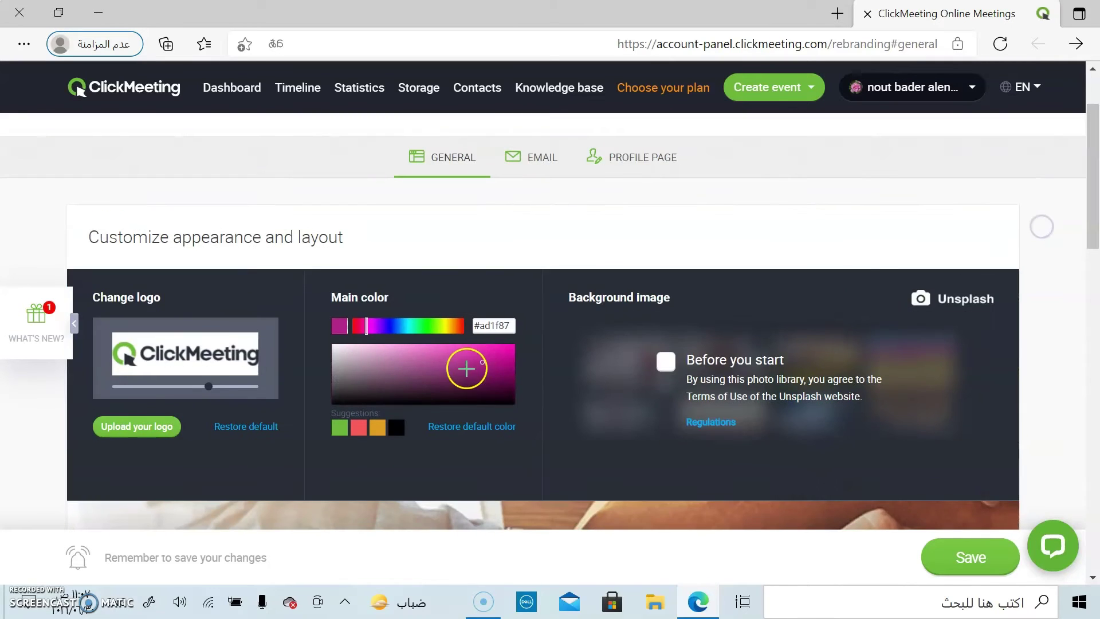
drag(453, 327, 436, 326)
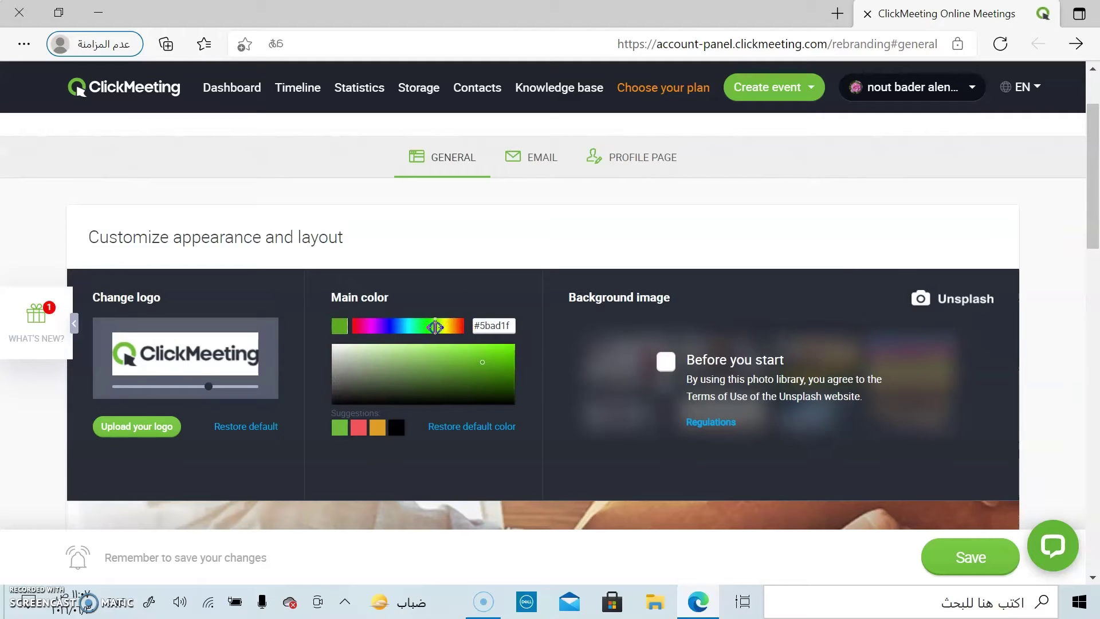
click(390, 325)
click(461, 361)
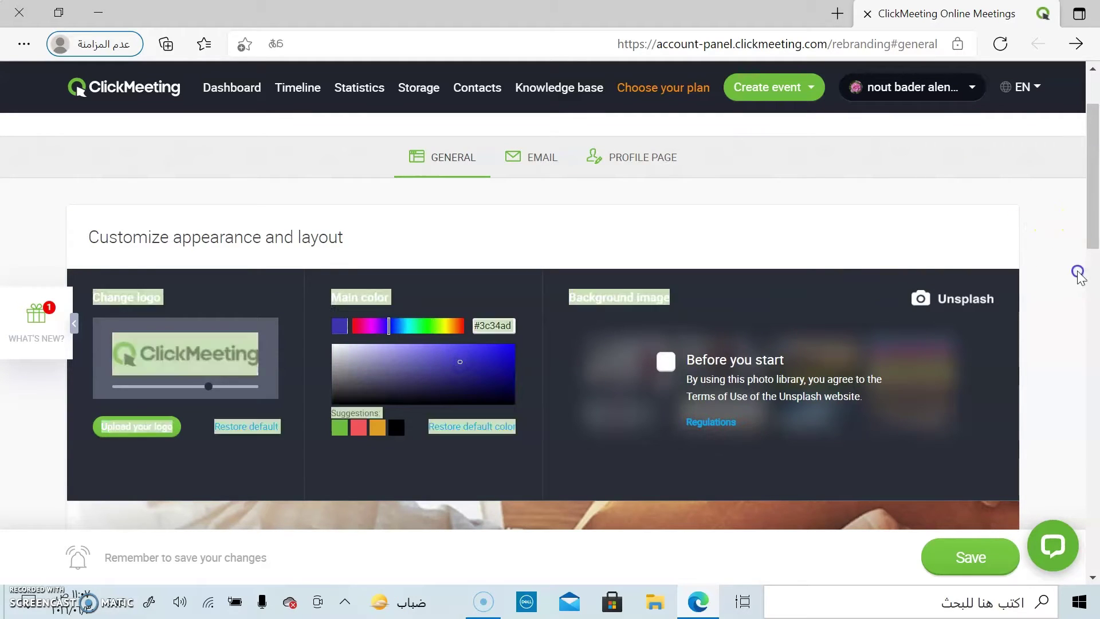
Step: Agree to the Unsplash terms to set the red smoke photo as the background image, and save the appearance changes
drag(1082, 221, 1063, 262)
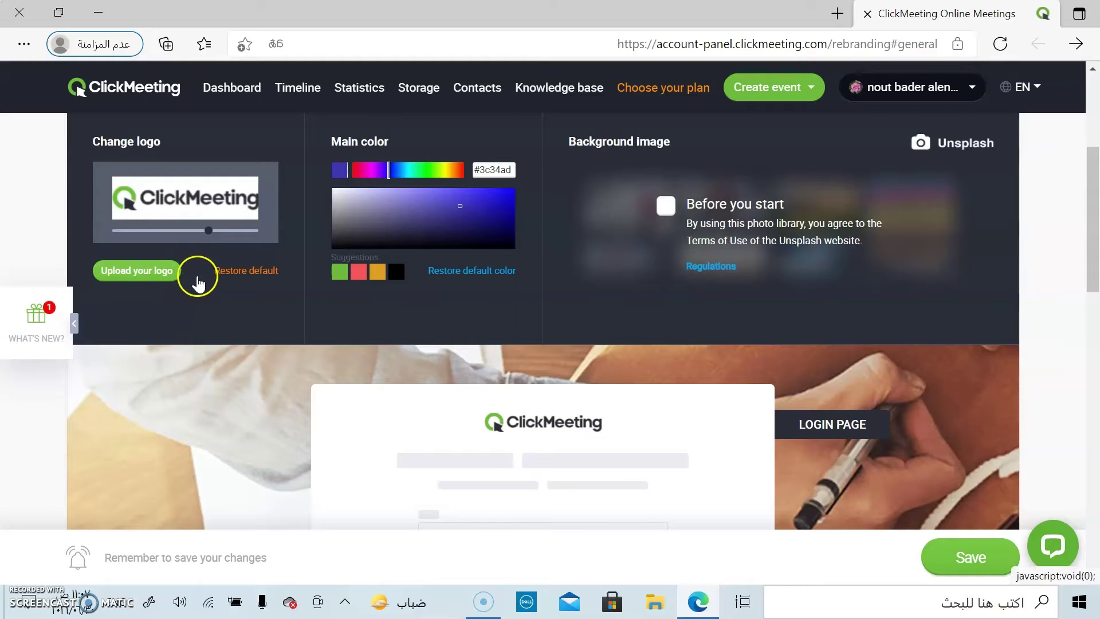
click(665, 205)
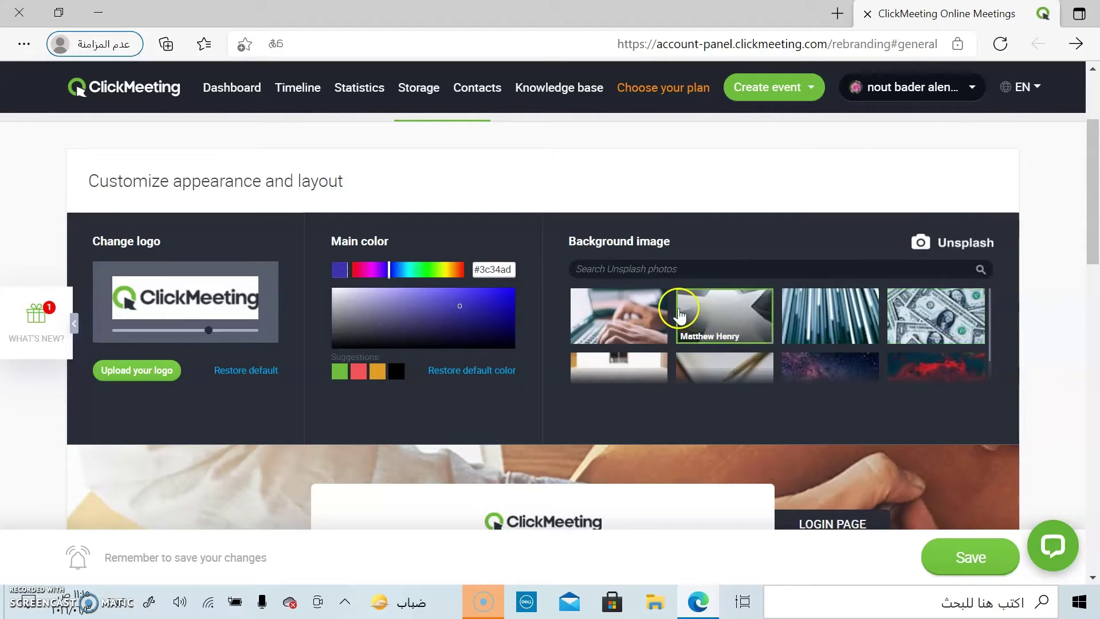
click(744, 316)
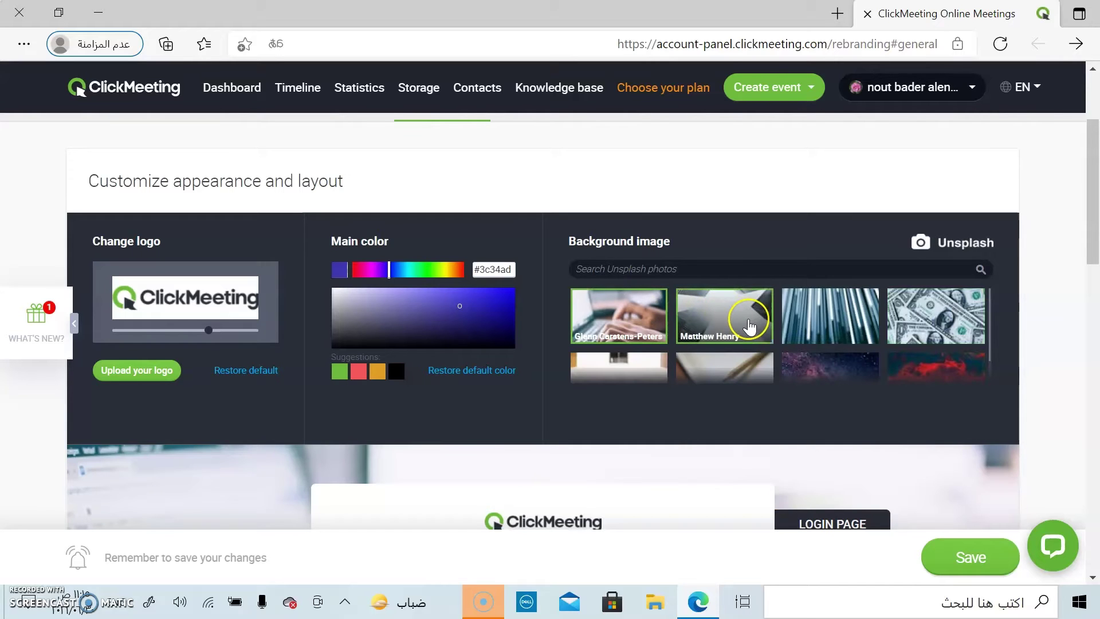
click(797, 324)
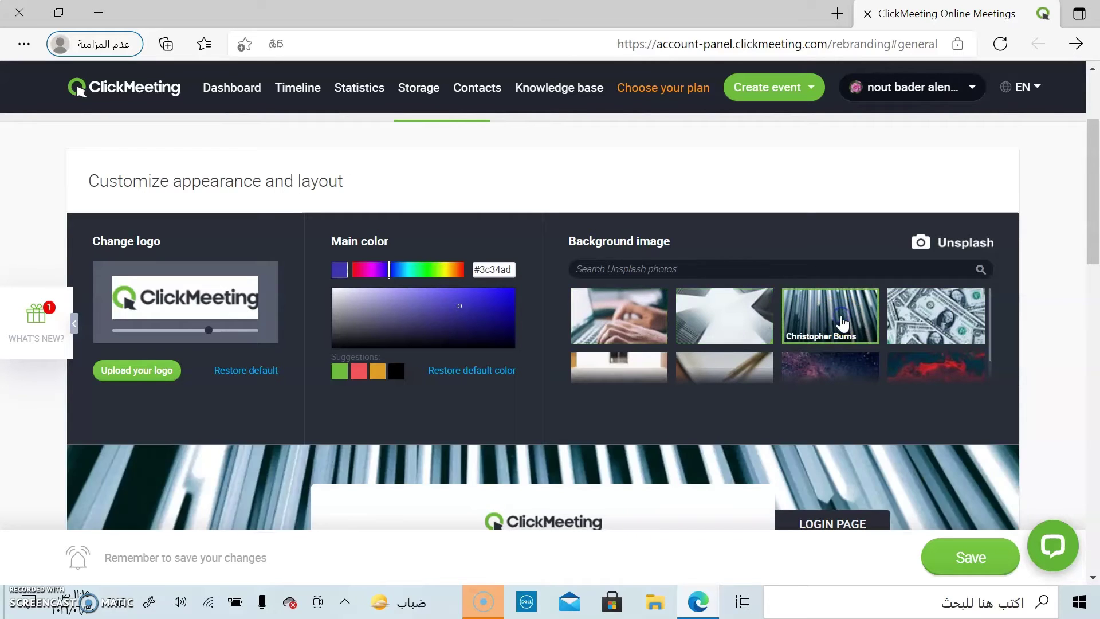
click(969, 308)
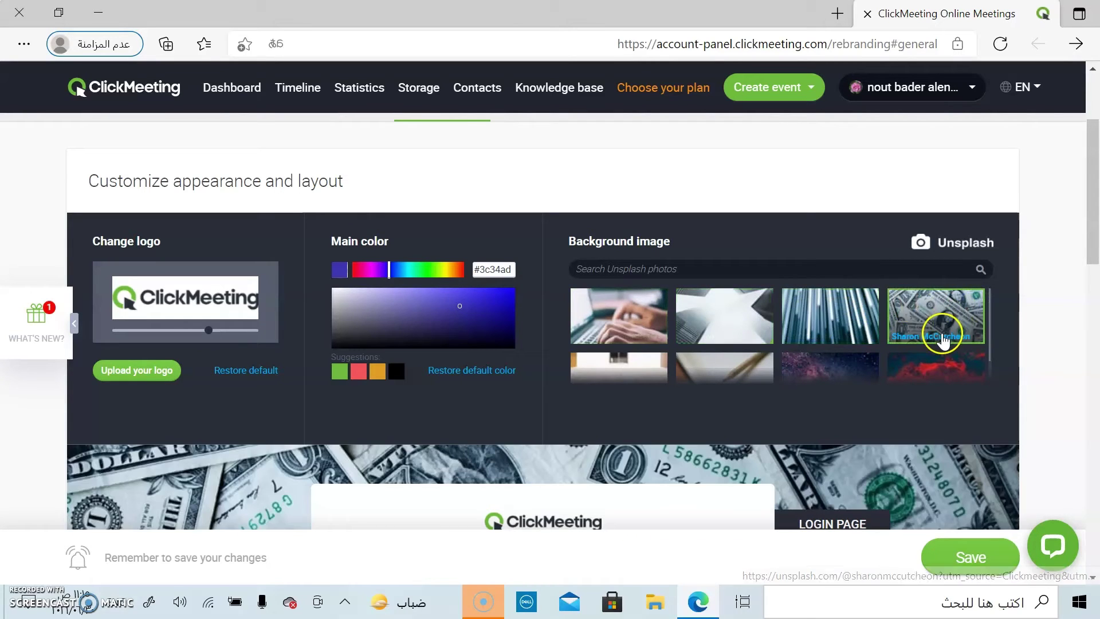
click(932, 371)
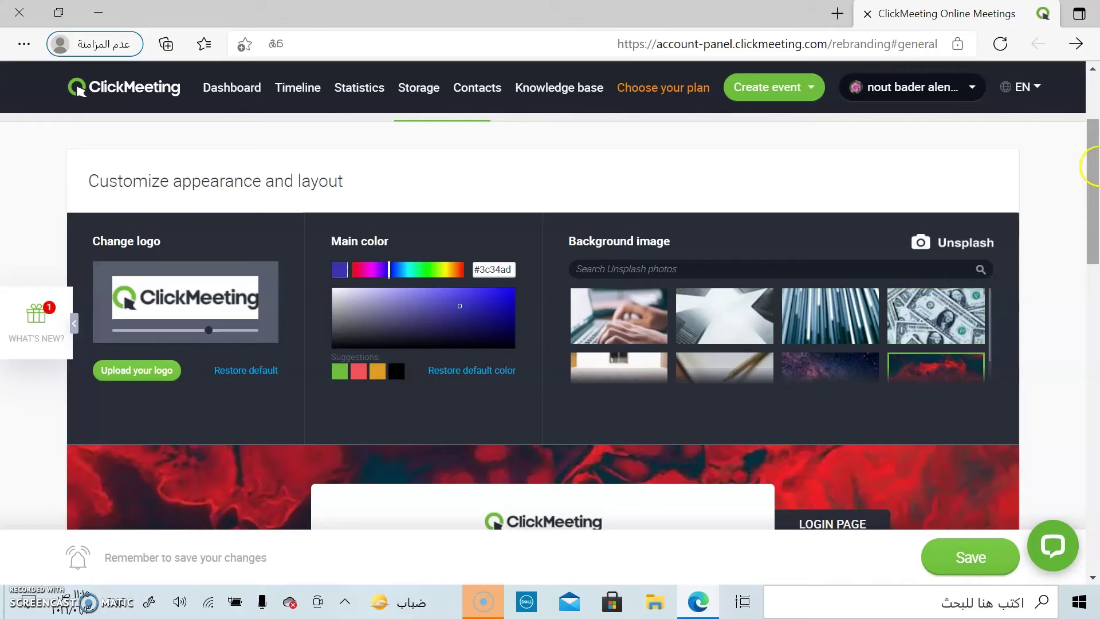
drag(1095, 160, 1087, 98)
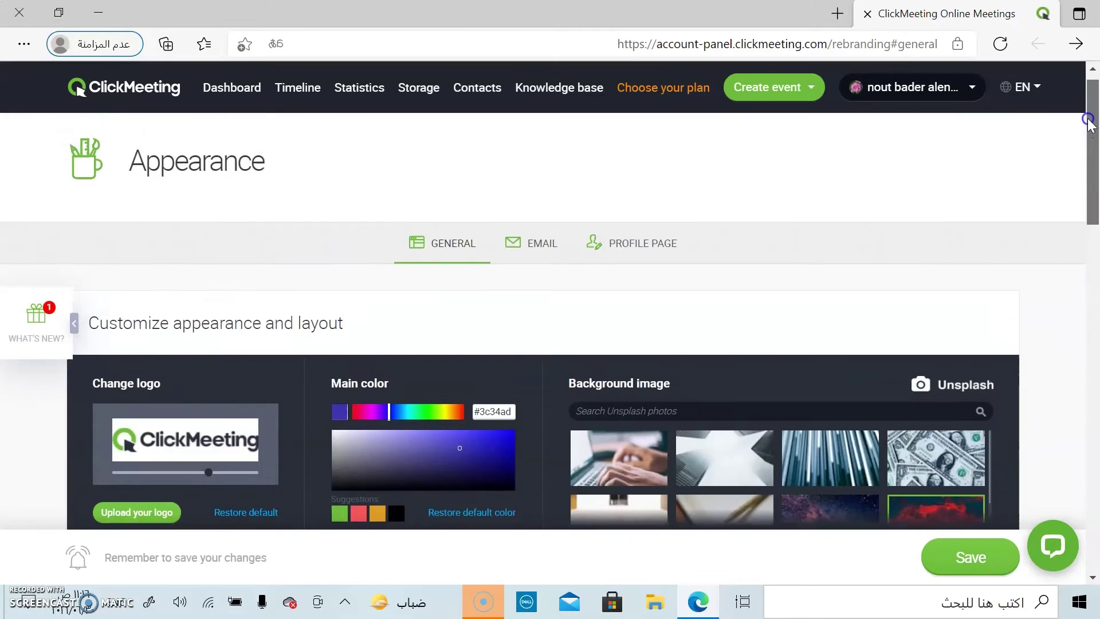
click(967, 559)
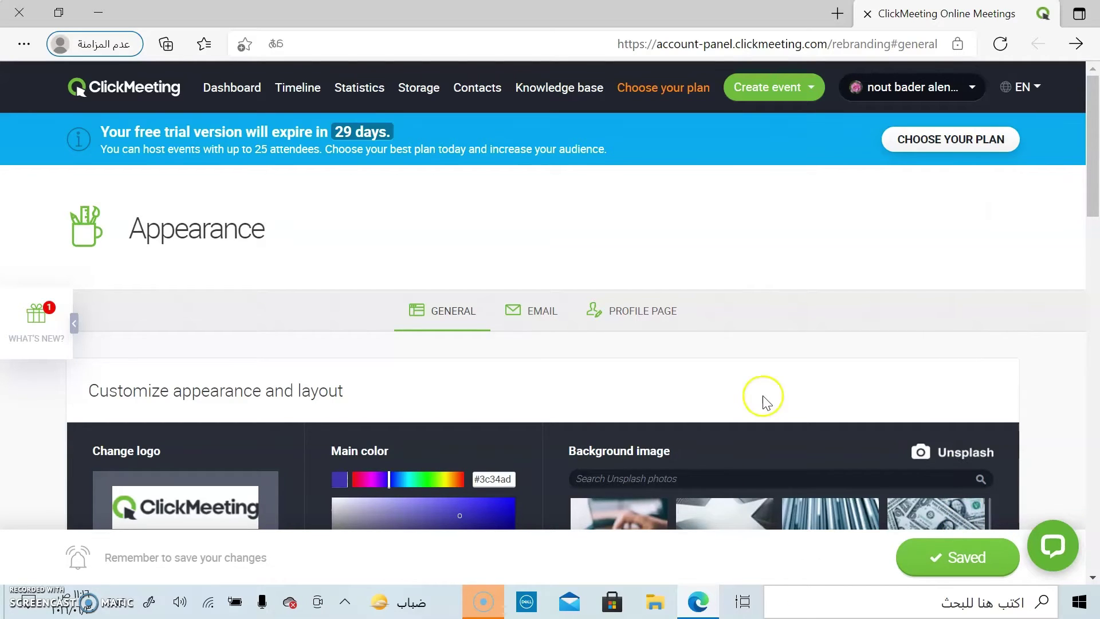
Step: Switch the invitation email's initial layout to the one with the presenter column on the right
click(541, 327)
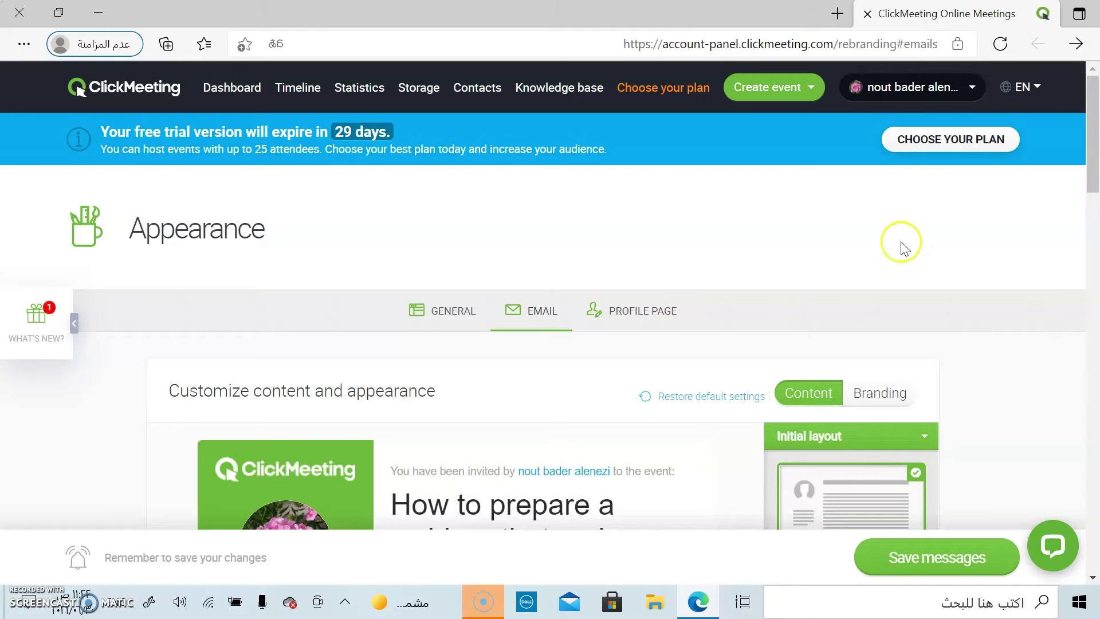
drag(1094, 139, 1079, 165)
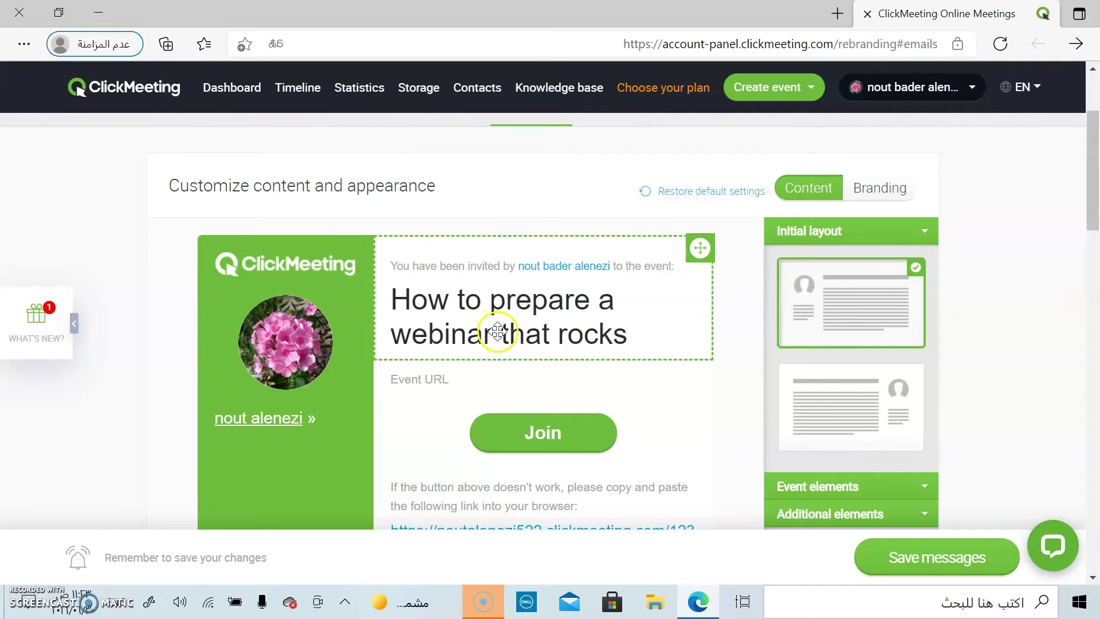
click(846, 403)
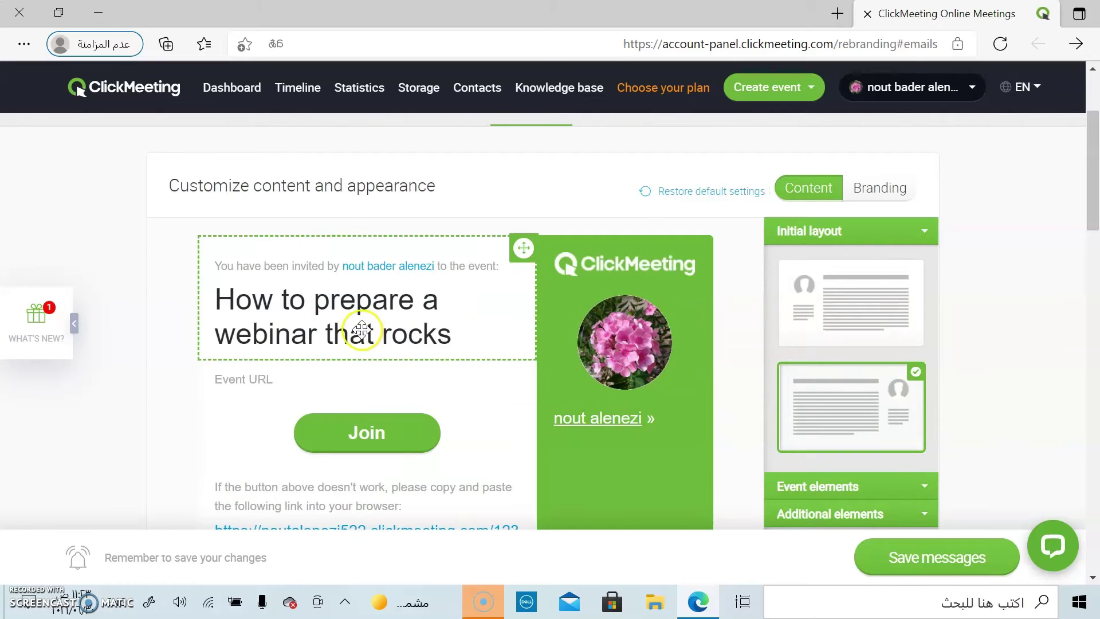
Step: Examine the movable blocks of the invitation email, including the presenter, event title, date and password blocks
drag(622, 342, 588, 312)
drag(583, 384, 354, 317)
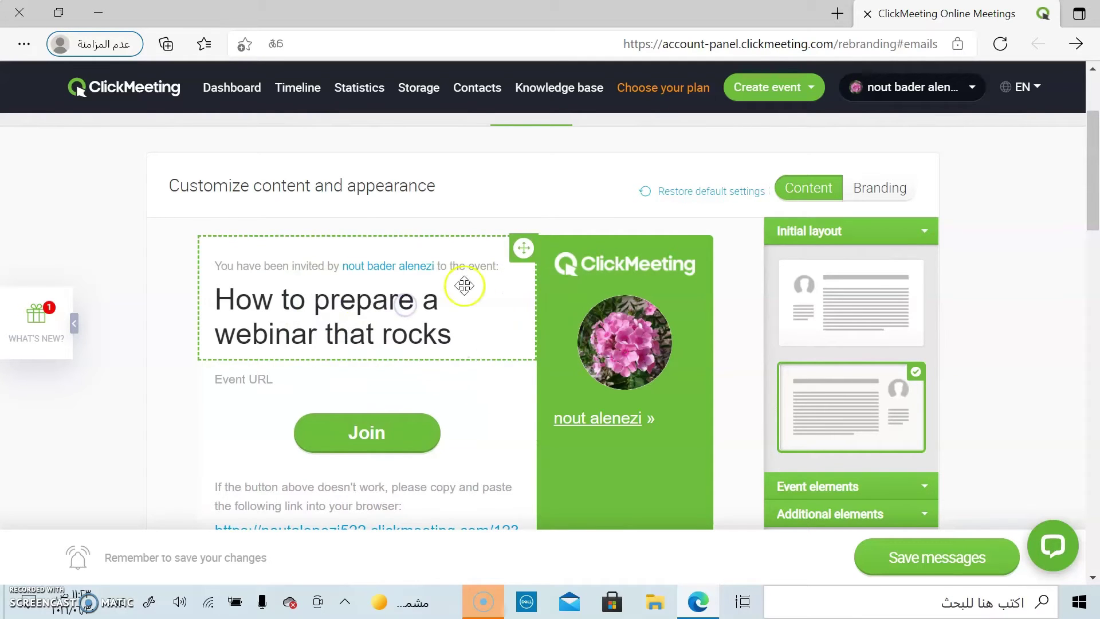
click(522, 250)
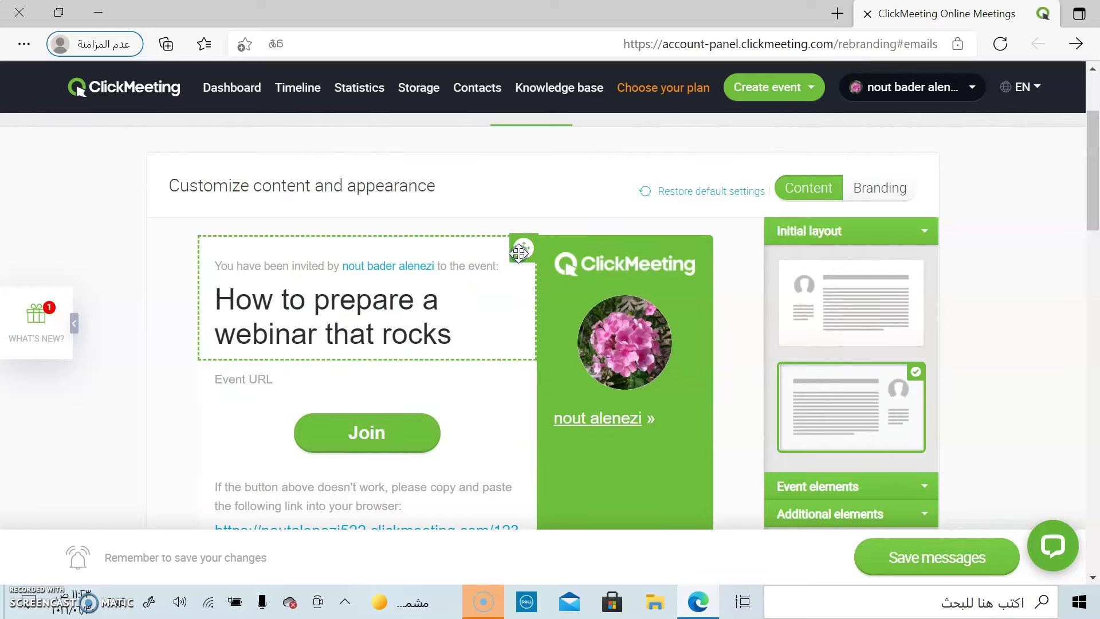
scroll(1091, 184, down, 3)
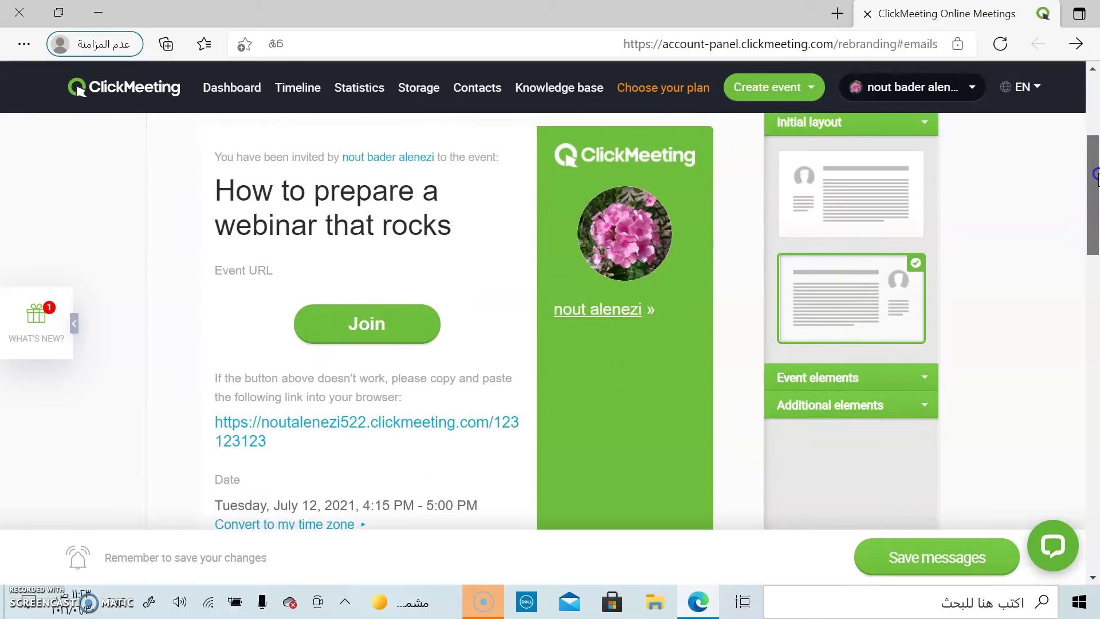
scroll(1094, 197, down, 2)
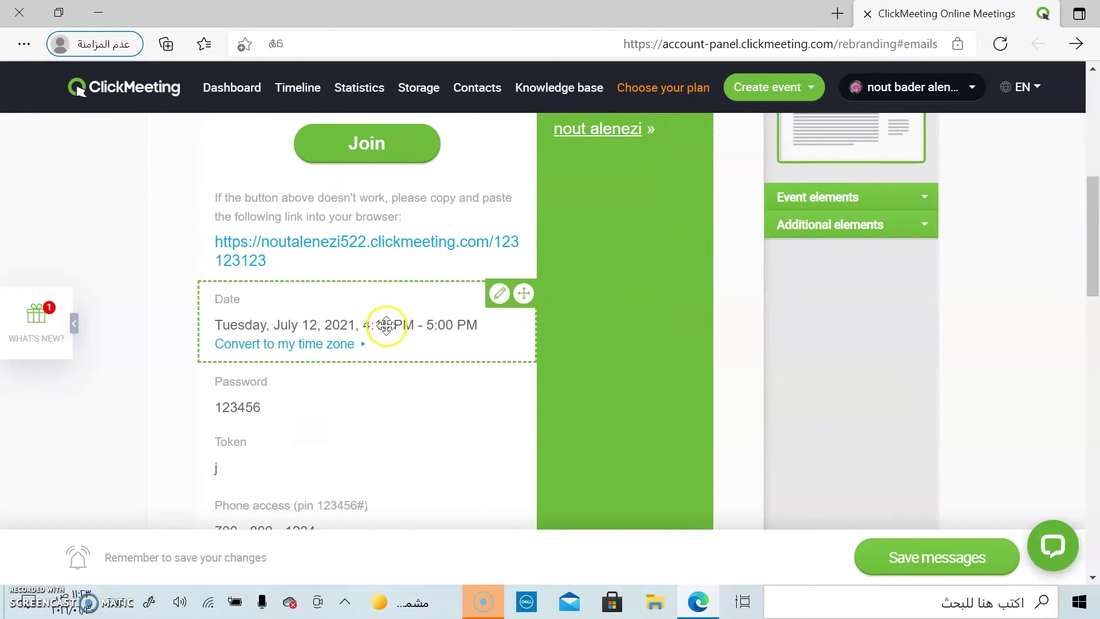
drag(386, 331, 398, 363)
drag(277, 400, 278, 414)
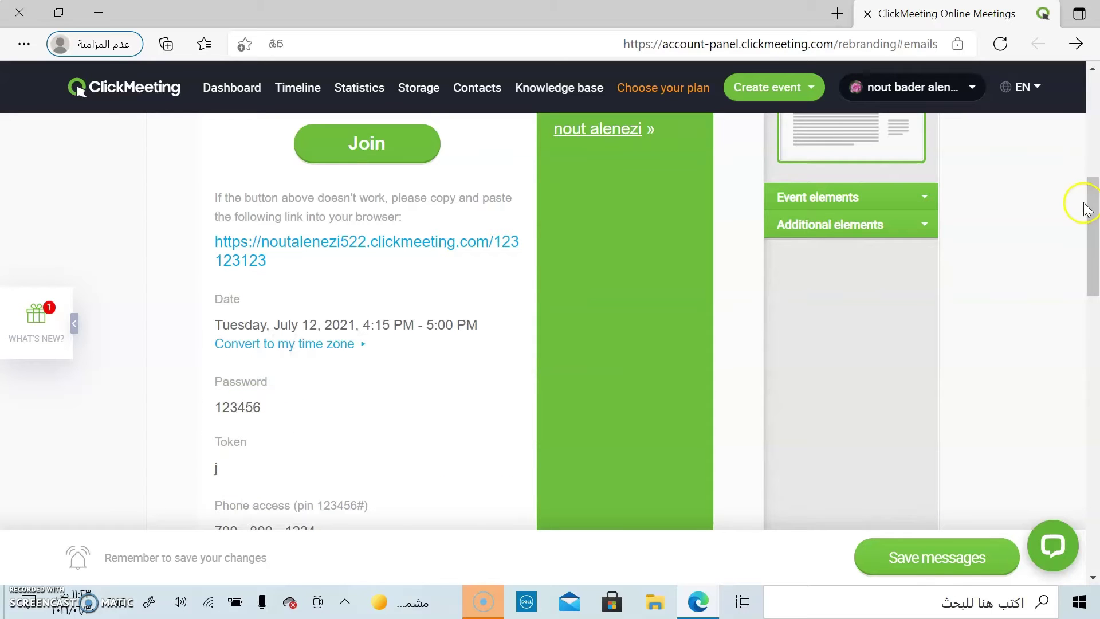
Step: Add the second presenter from the event elements to the invitation email's green column, below the first presenter
scroll(1087, 210, up, 3)
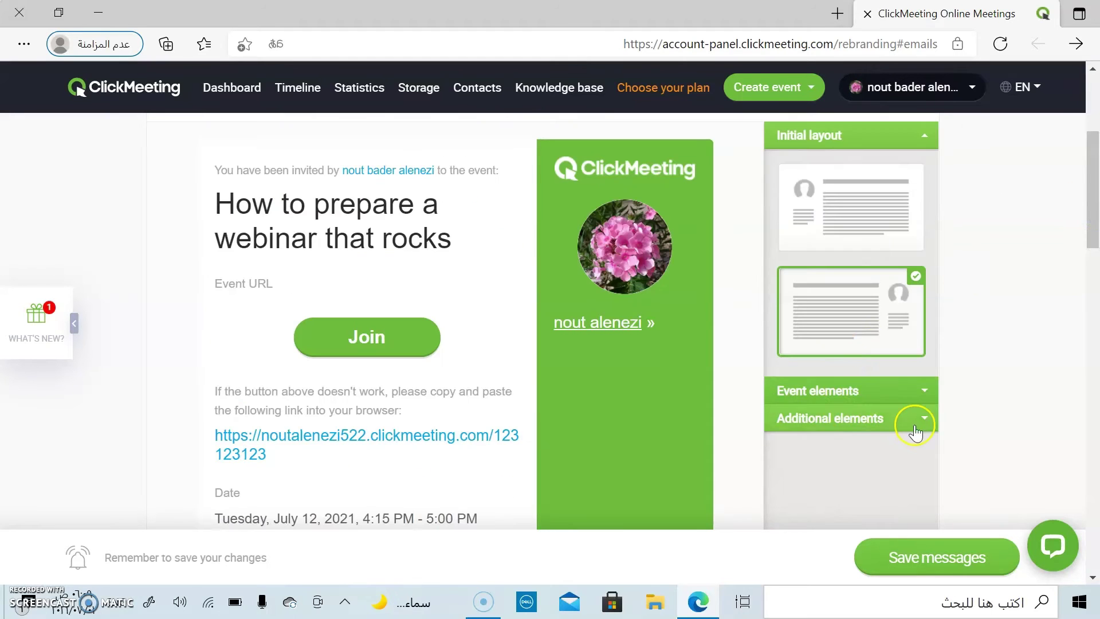
click(873, 396)
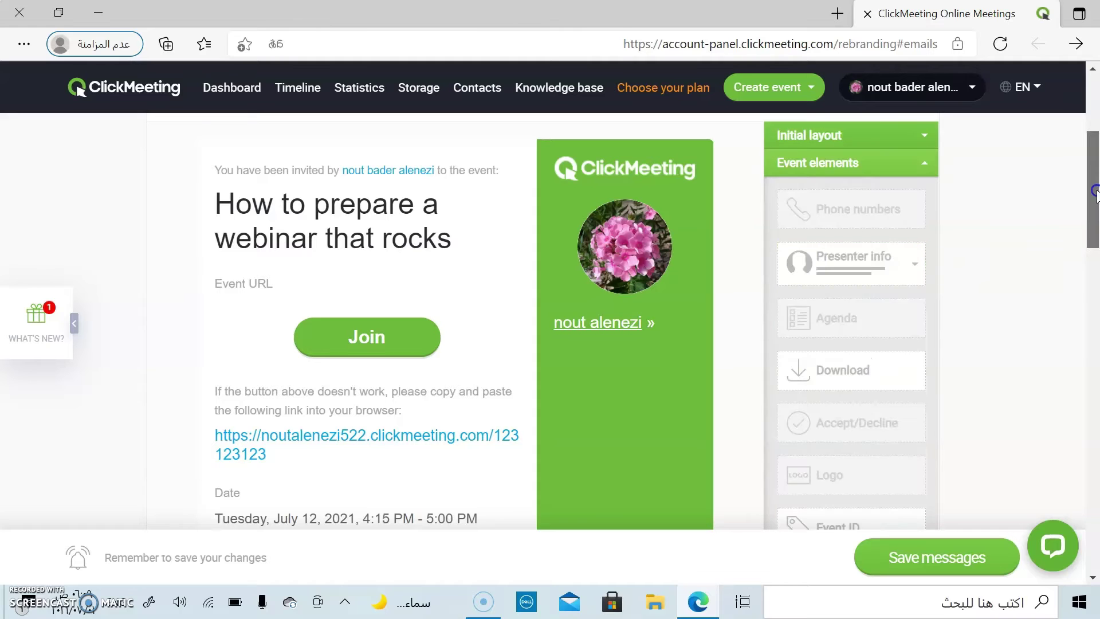
scroll(1095, 211, down, 2)
scroll(1095, 211, up, 1)
click(810, 236)
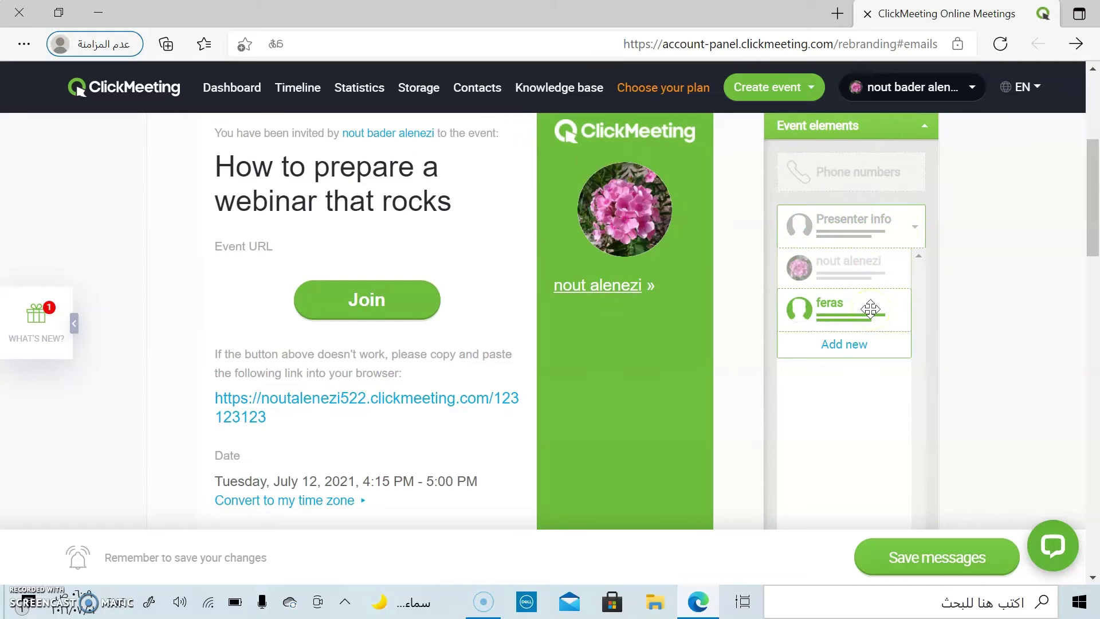
drag(869, 310, 623, 363)
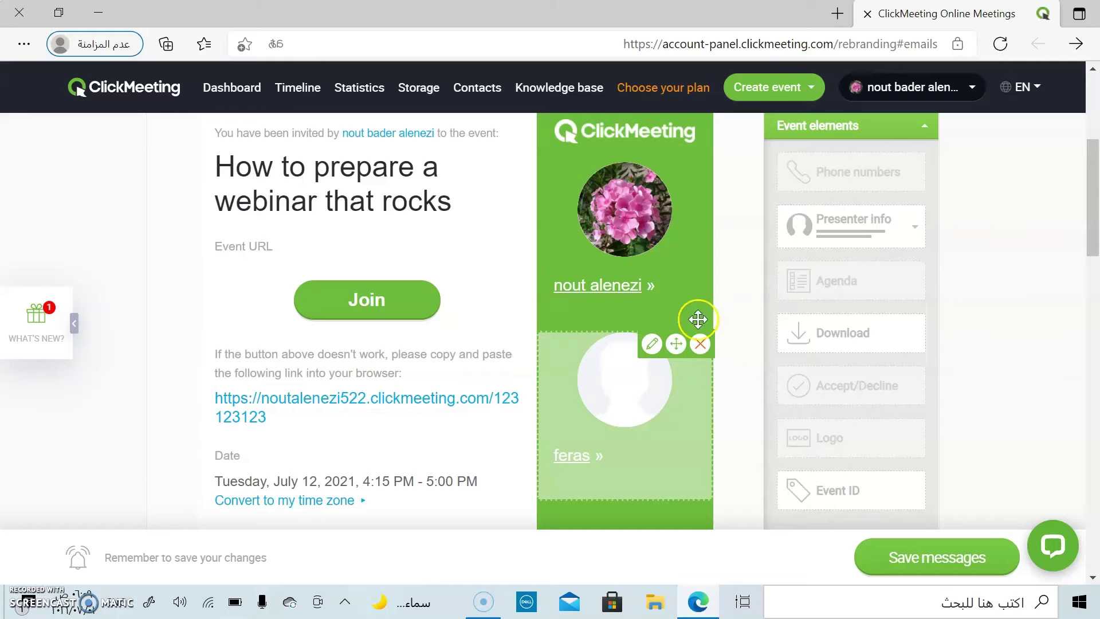
Step: Add the Event ID element to the invitation email
drag(1095, 174, 1095, 206)
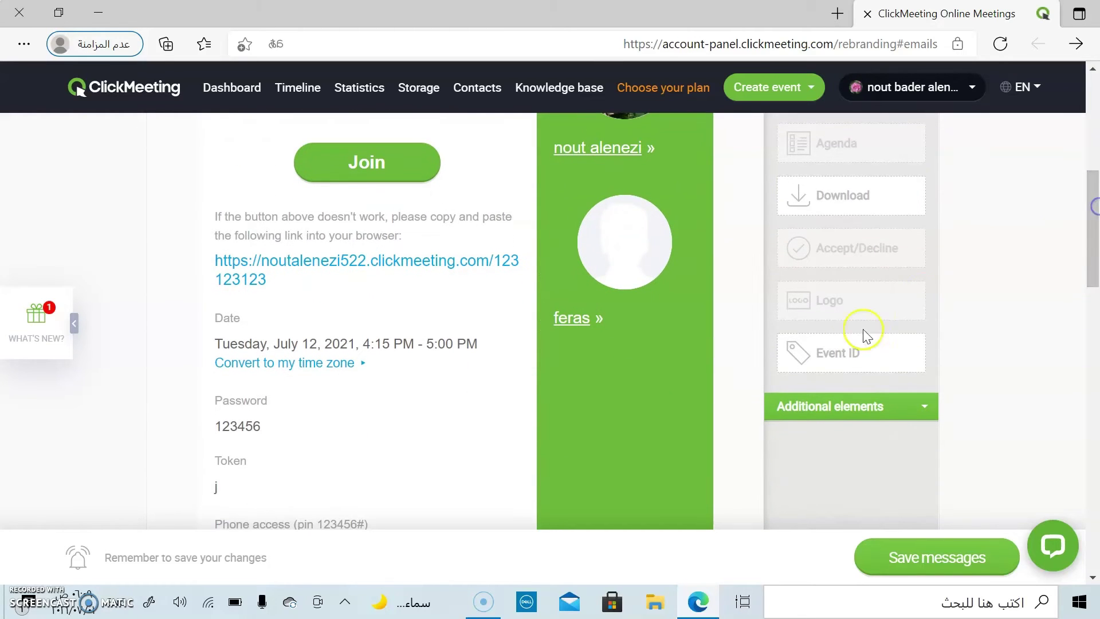
drag(854, 351, 600, 399)
mouse_move(1088, 203)
mouse_down()
mouse_move(1088, 213)
mouse_move(1088, 195)
mouse_up()
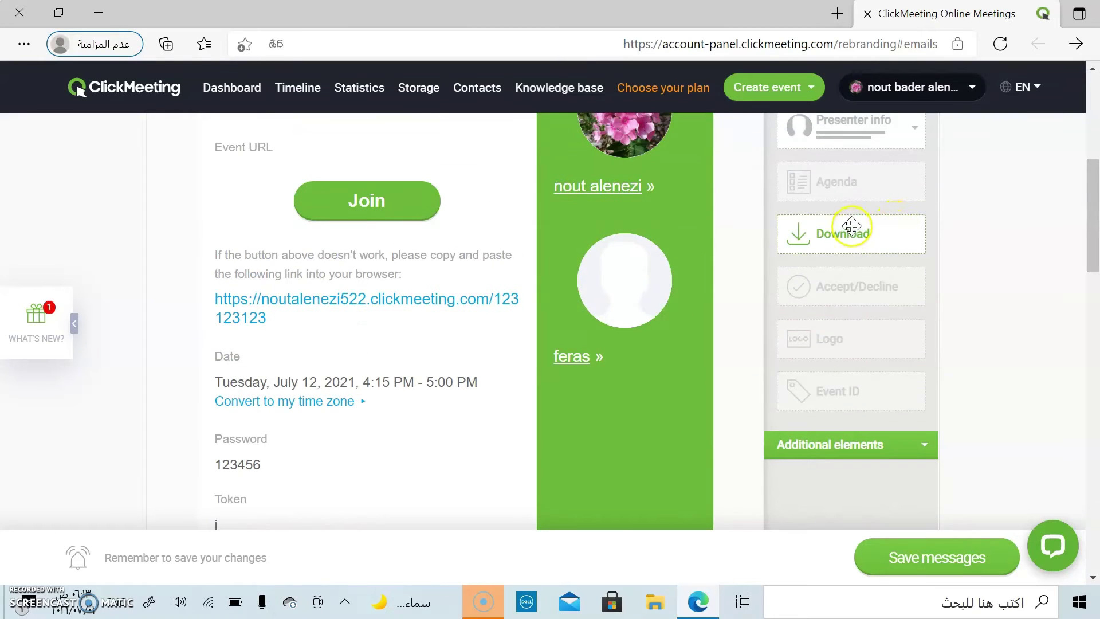
drag(1092, 229, 1093, 278)
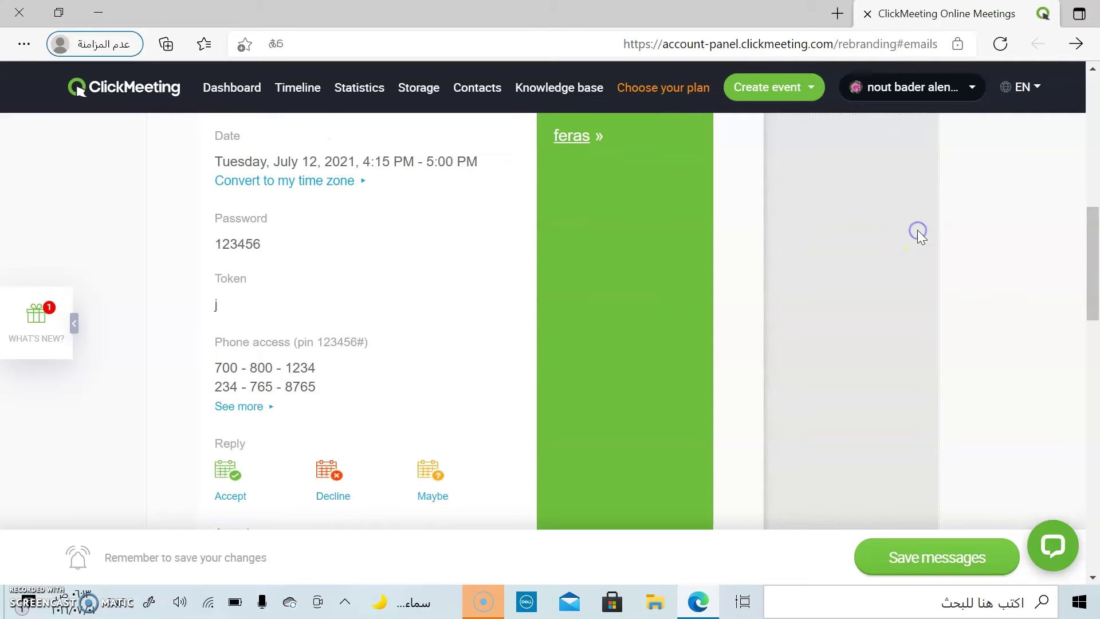
Step: Insert a Link block from the additional elements directly below the date in the invitation email
drag(1090, 257, 1089, 209)
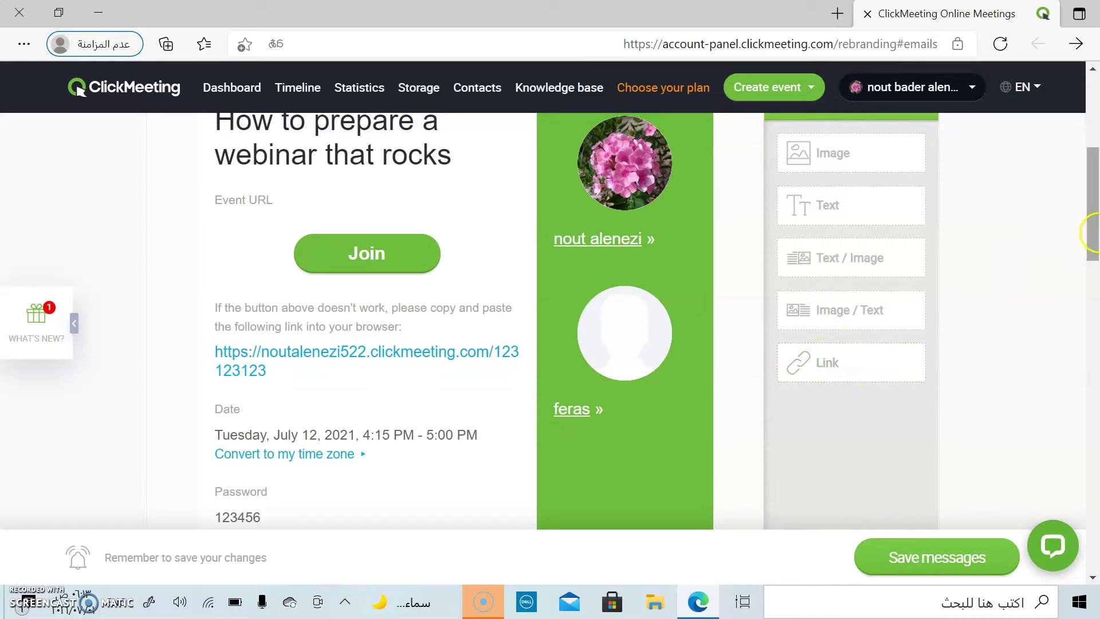
scroll(1094, 232, down, 2)
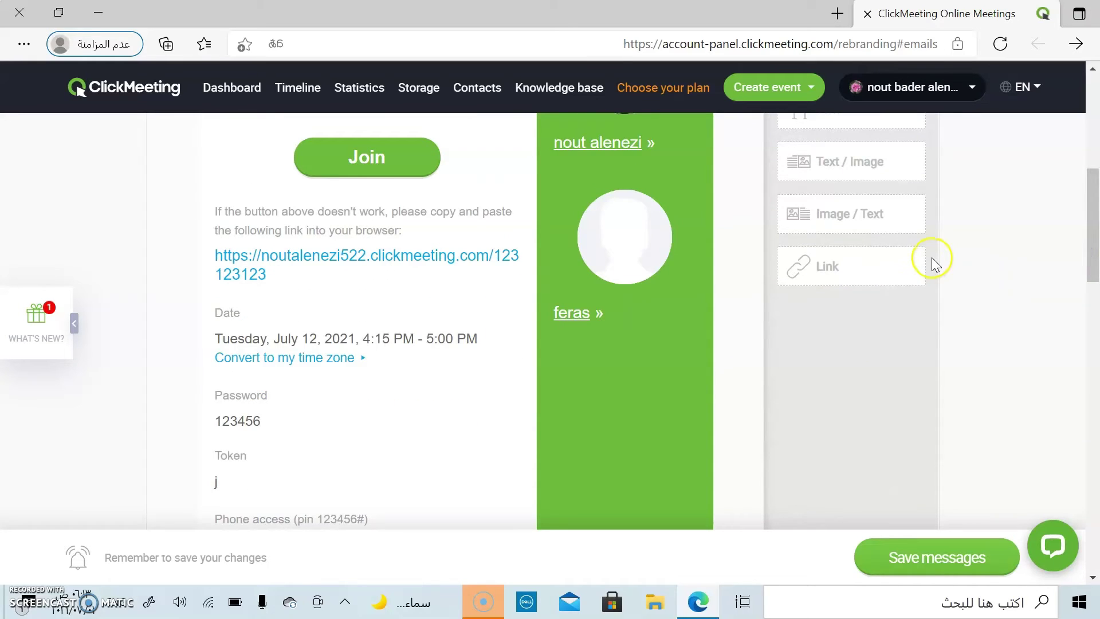
drag(835, 262, 363, 383)
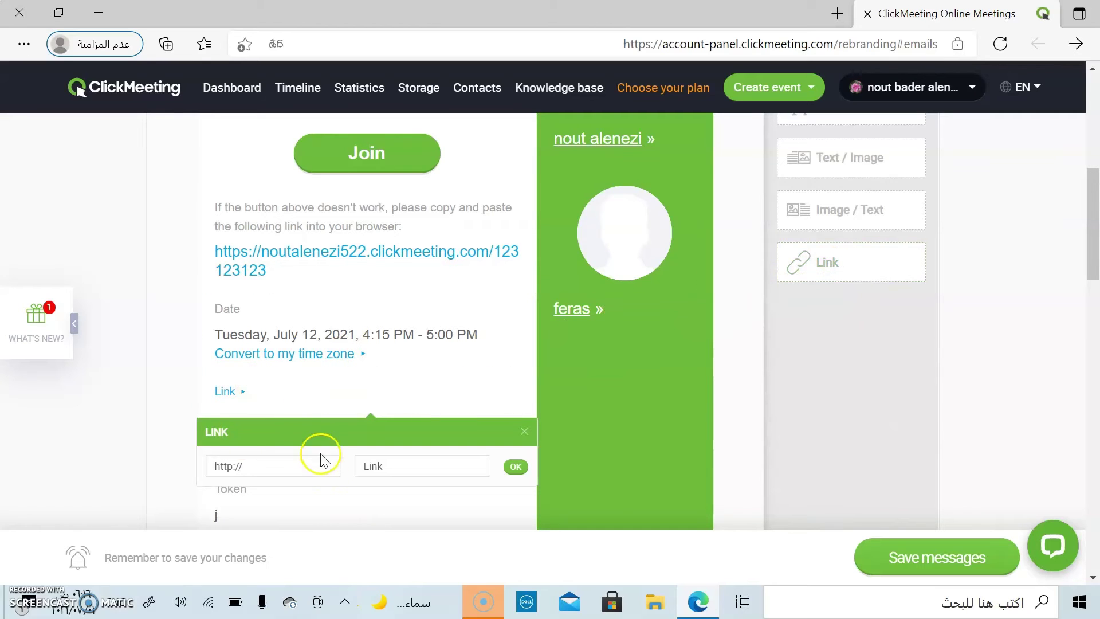
scroll(1083, 194, down, 1)
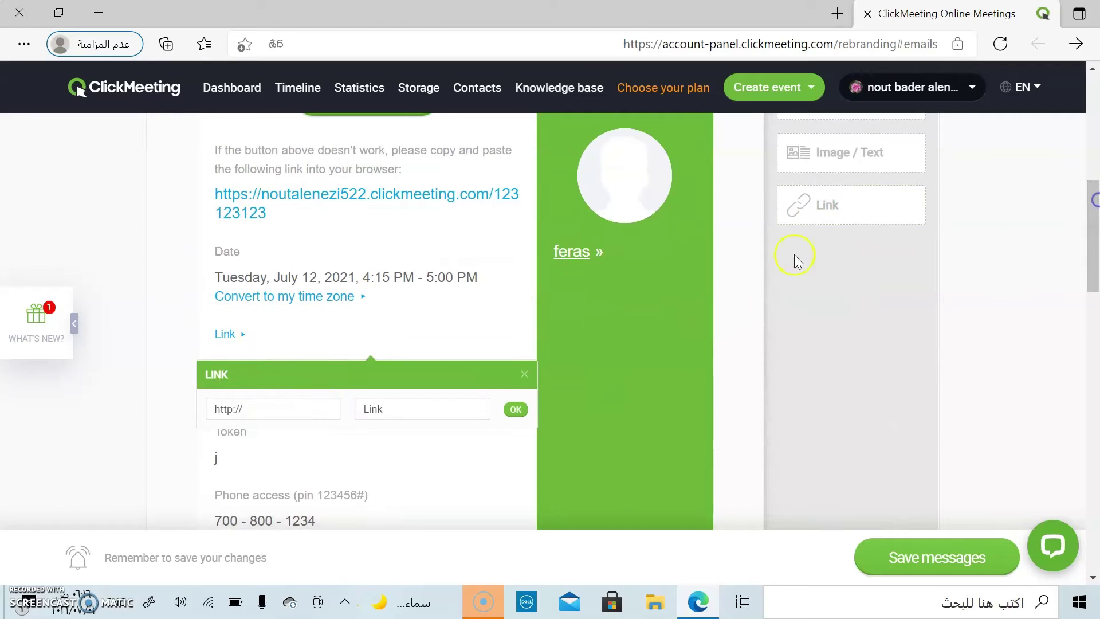
click(294, 407)
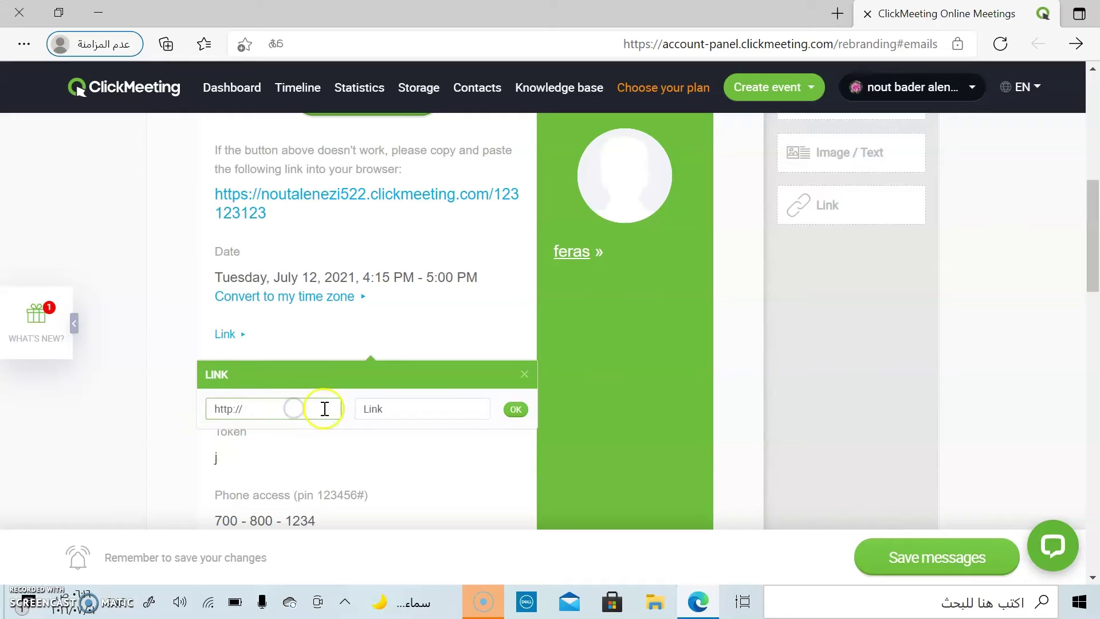
click(427, 411)
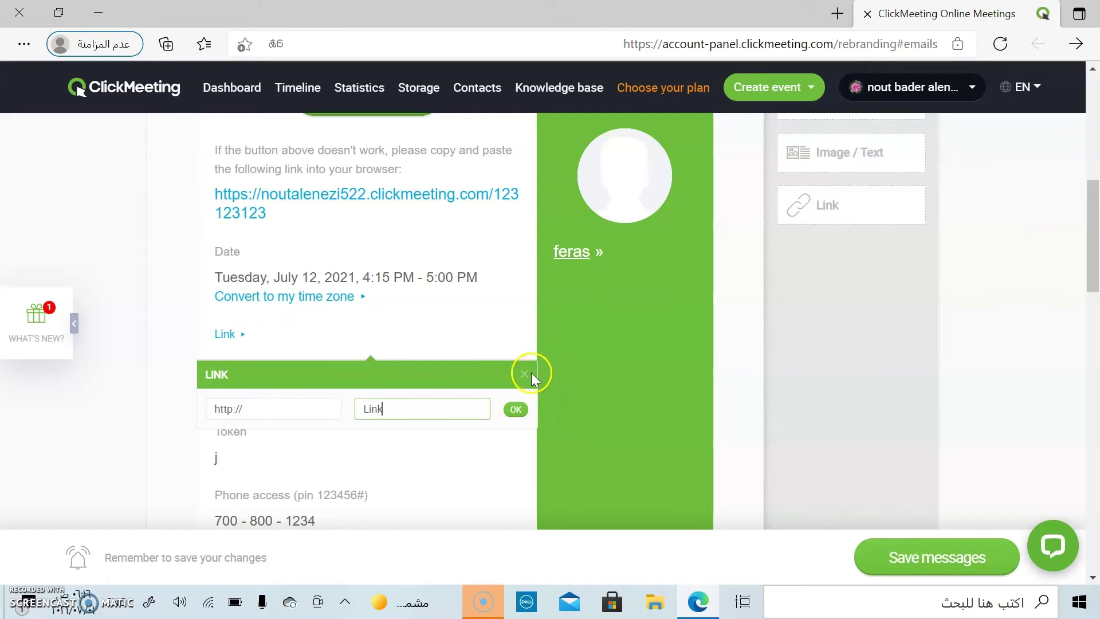
Step: Insert an Image block below the event URL in the invitation email, using the uploaded OIP picture from the Pictures folder
drag(1092, 235, 1081, 204)
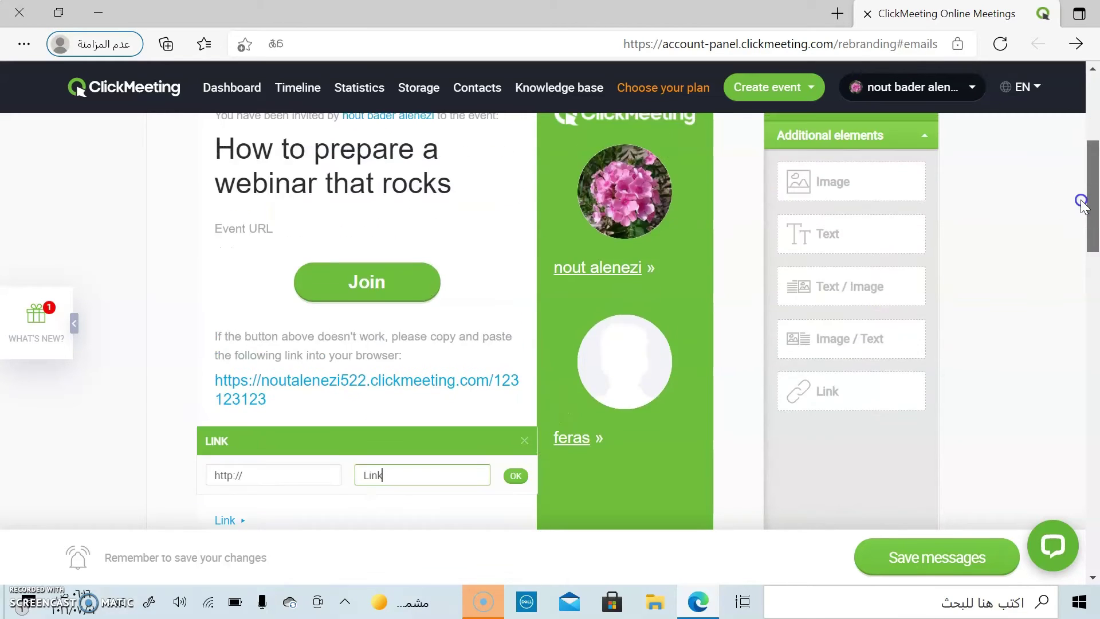
drag(912, 182, 449, 417)
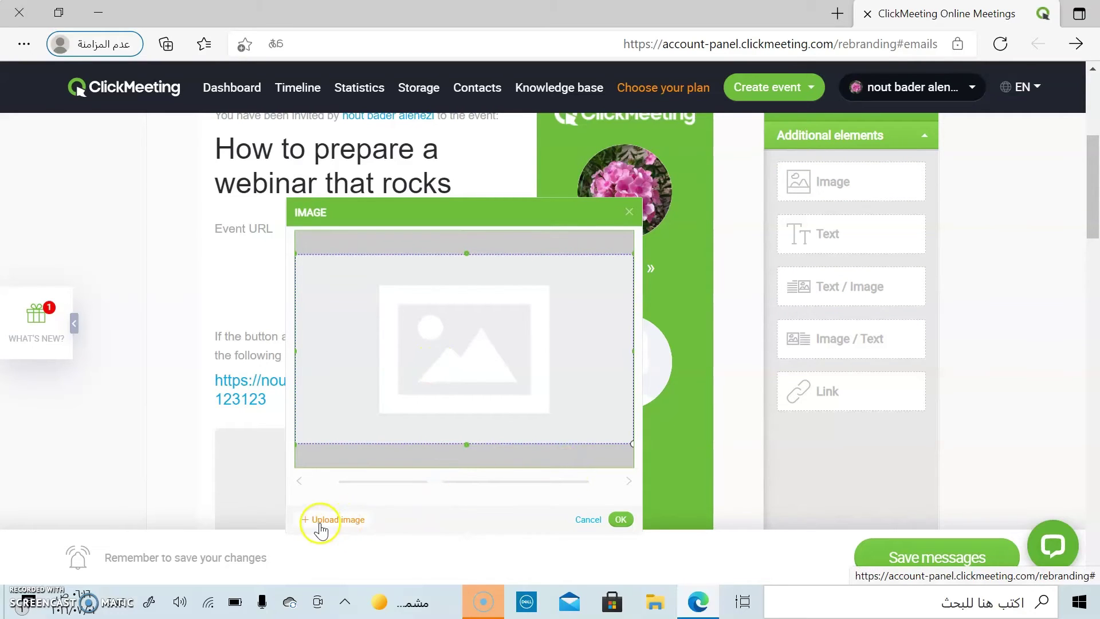
click(339, 521)
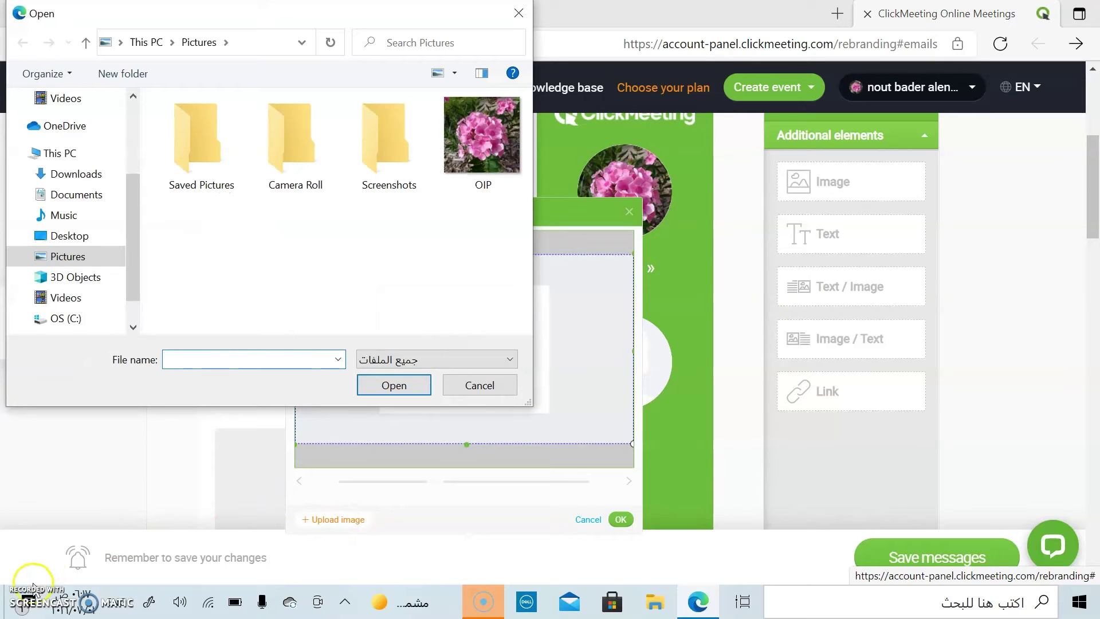
click(486, 138)
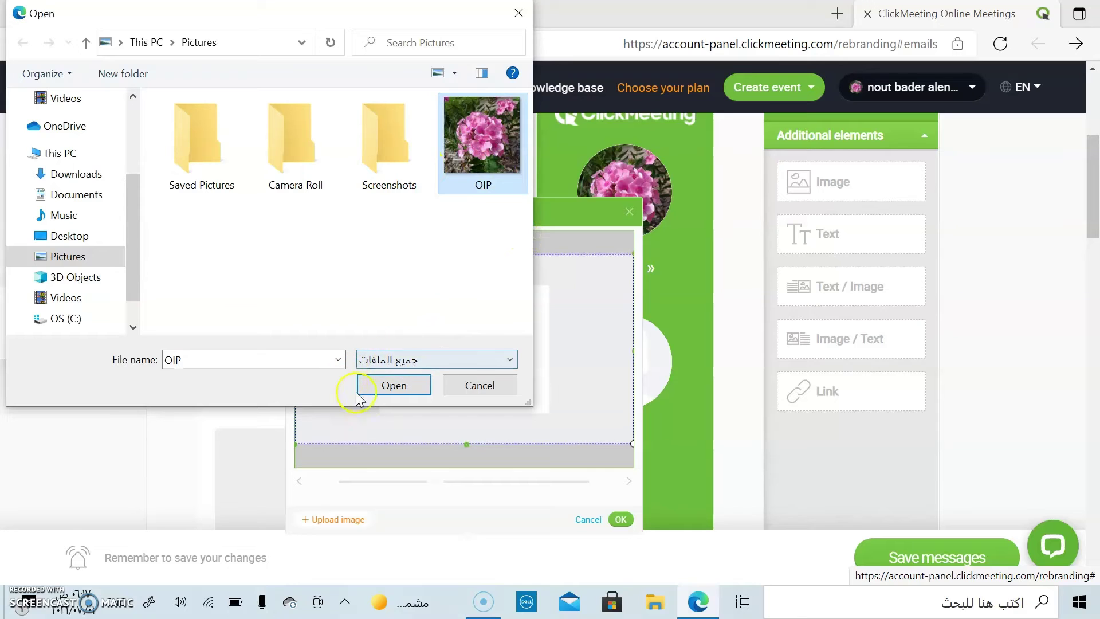
click(392, 386)
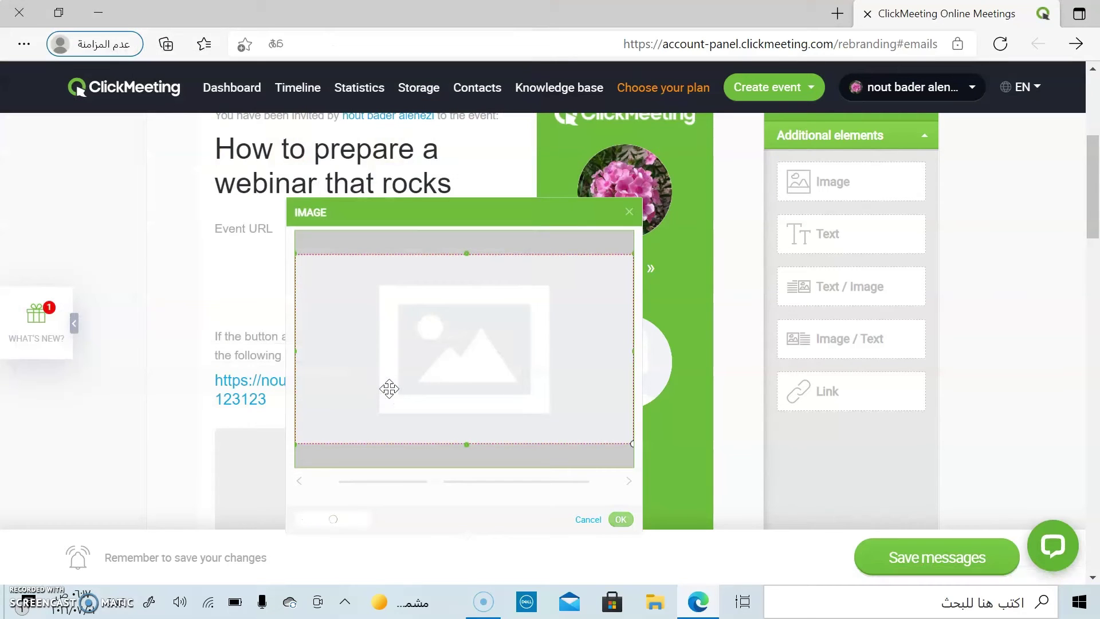
click(491, 358)
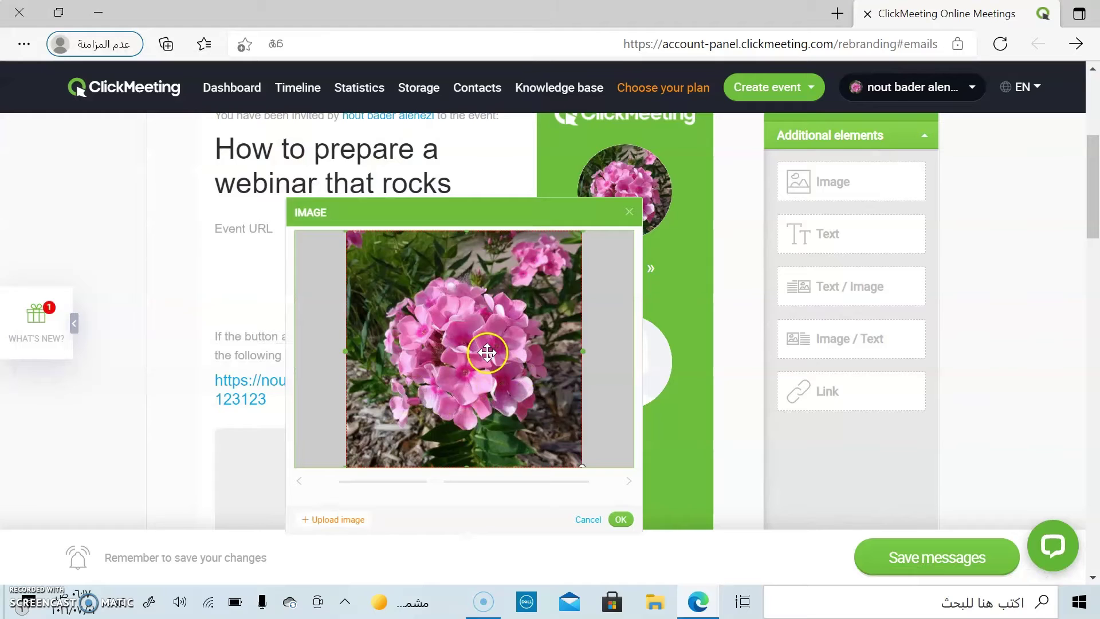
click(622, 520)
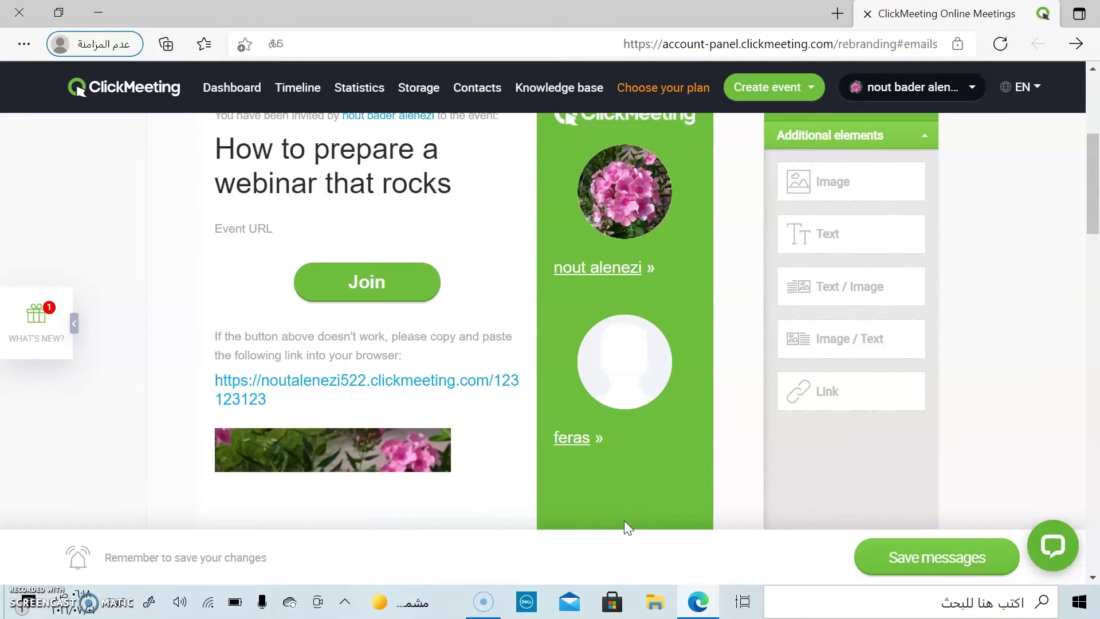
scroll(1094, 219, down, 3)
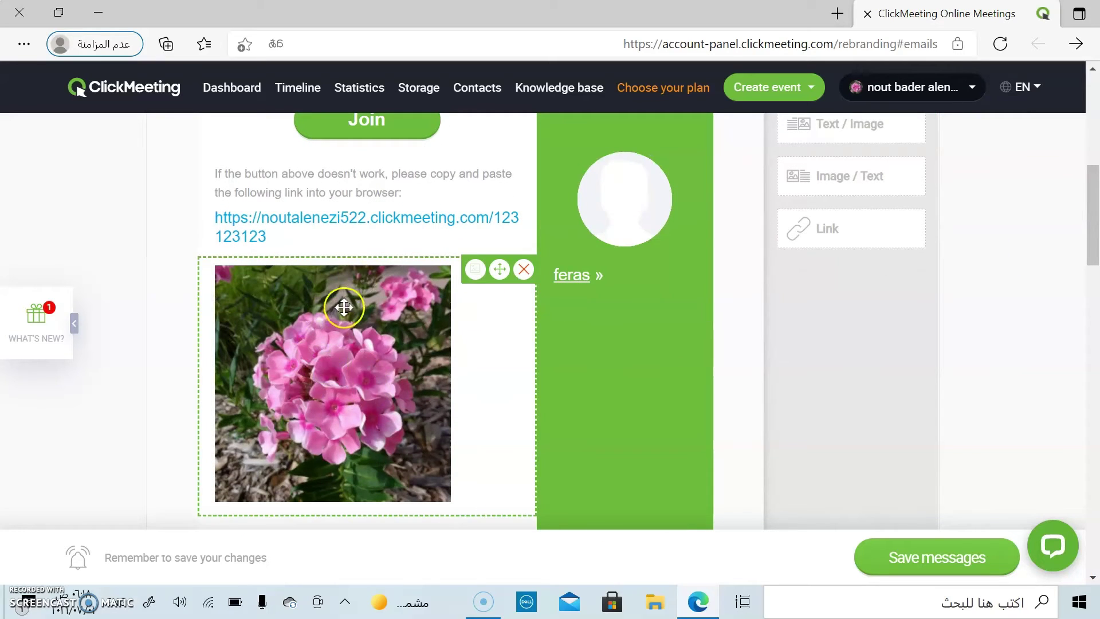
Step: Switch from the email appearance settings to the profile page appearance settings
drag(1084, 179, 1057, 139)
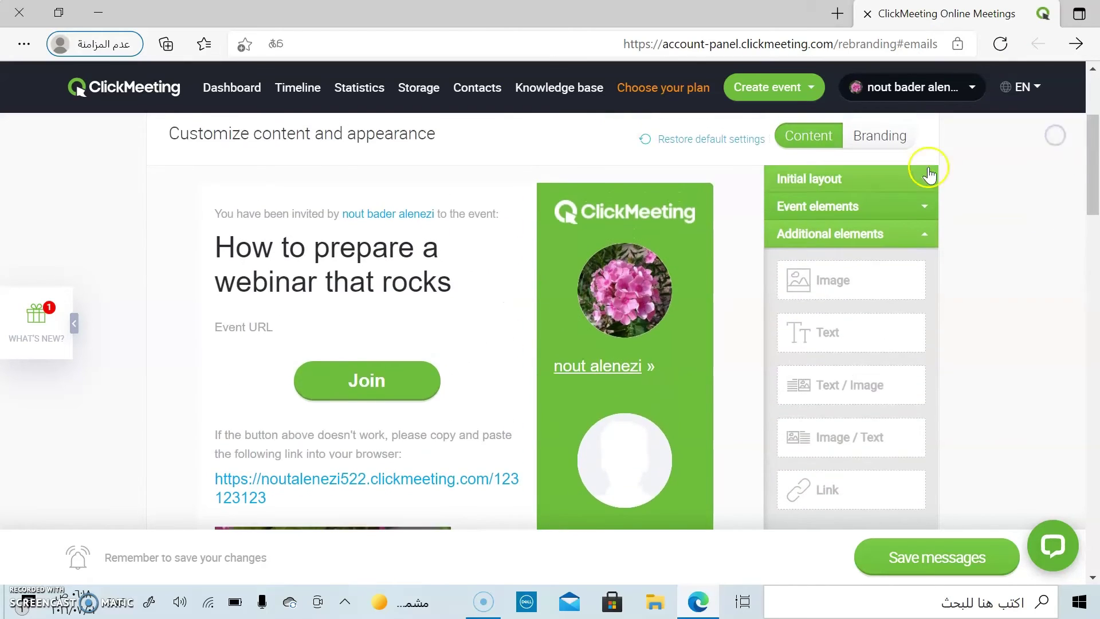
scroll(597, 314, up, 4)
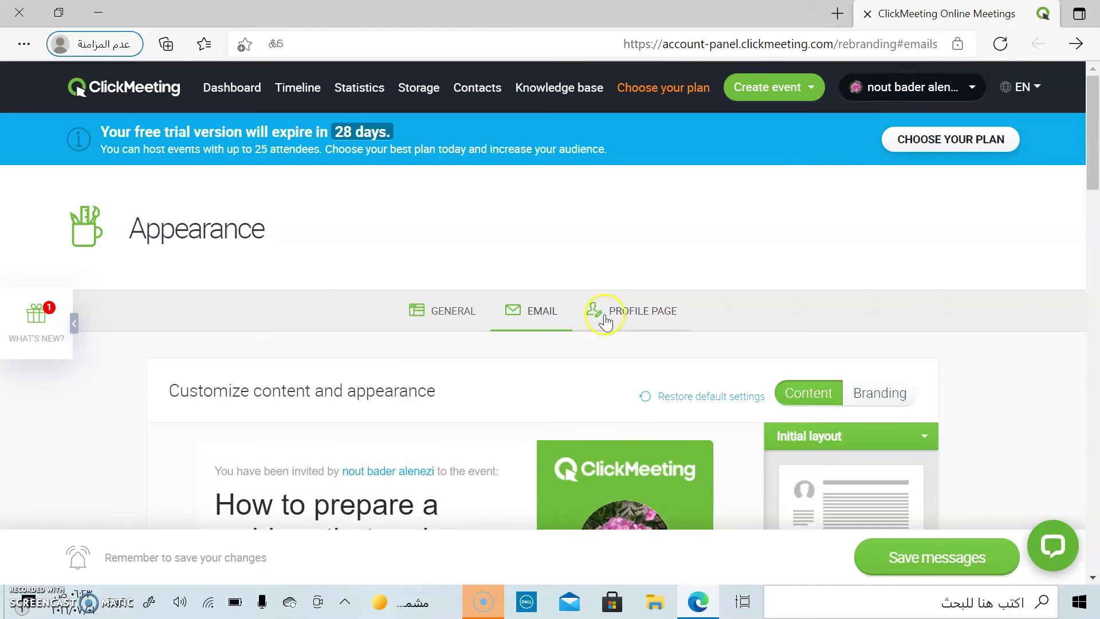
click(646, 329)
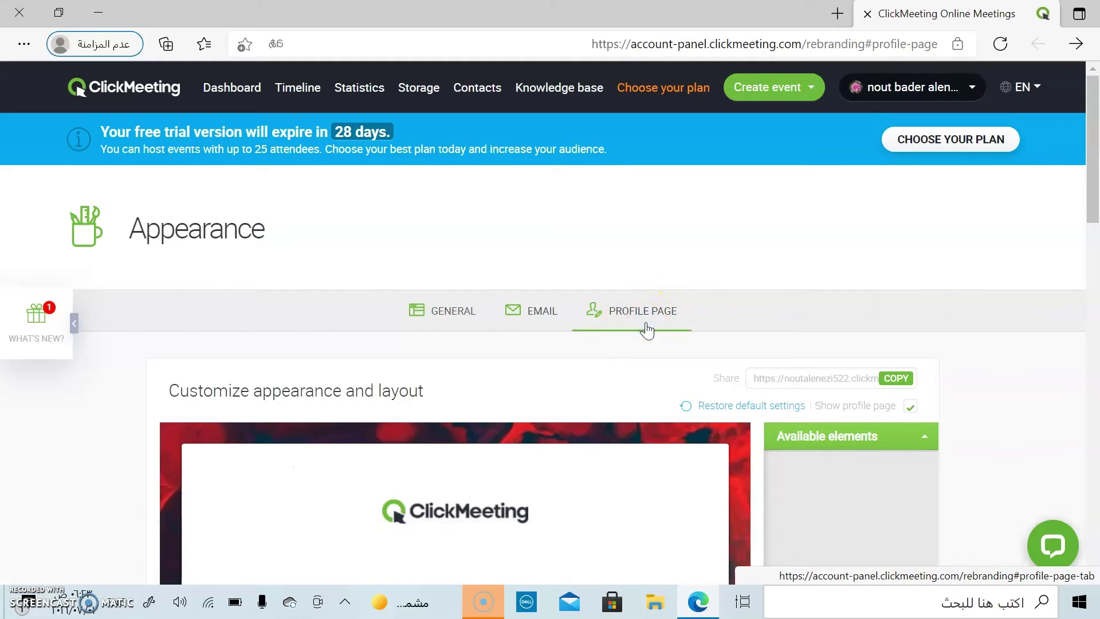
Step: Examine the profile page layout, including its display option, available elements, and the Upcoming events and Recordings blocks
drag(1093, 112, 1025, 163)
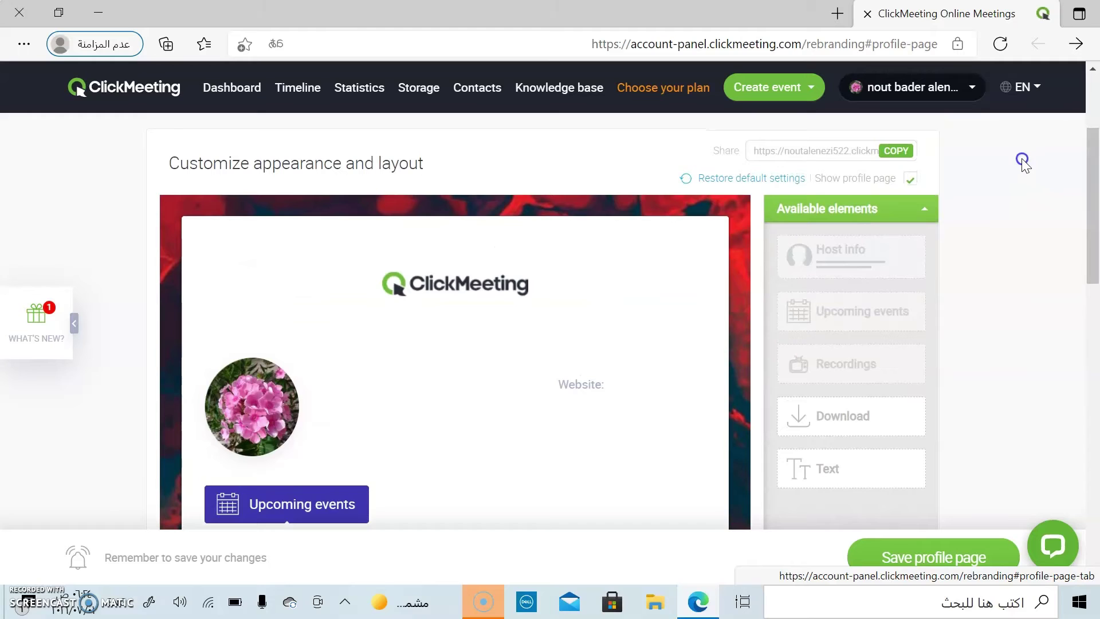
drag(1090, 226, 1091, 212)
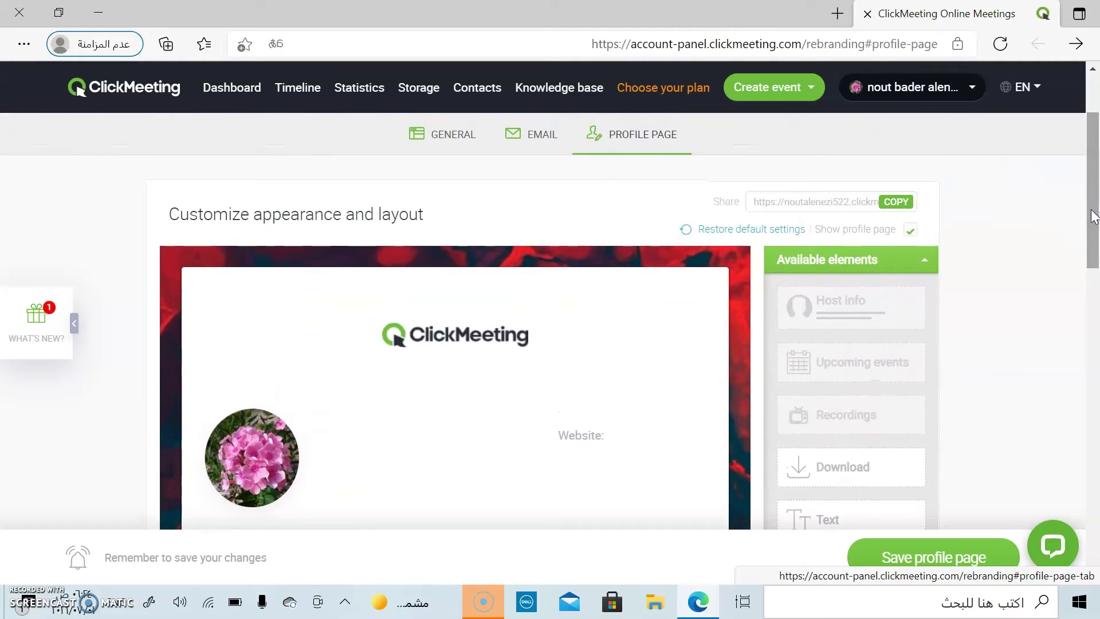
click(1022, 211)
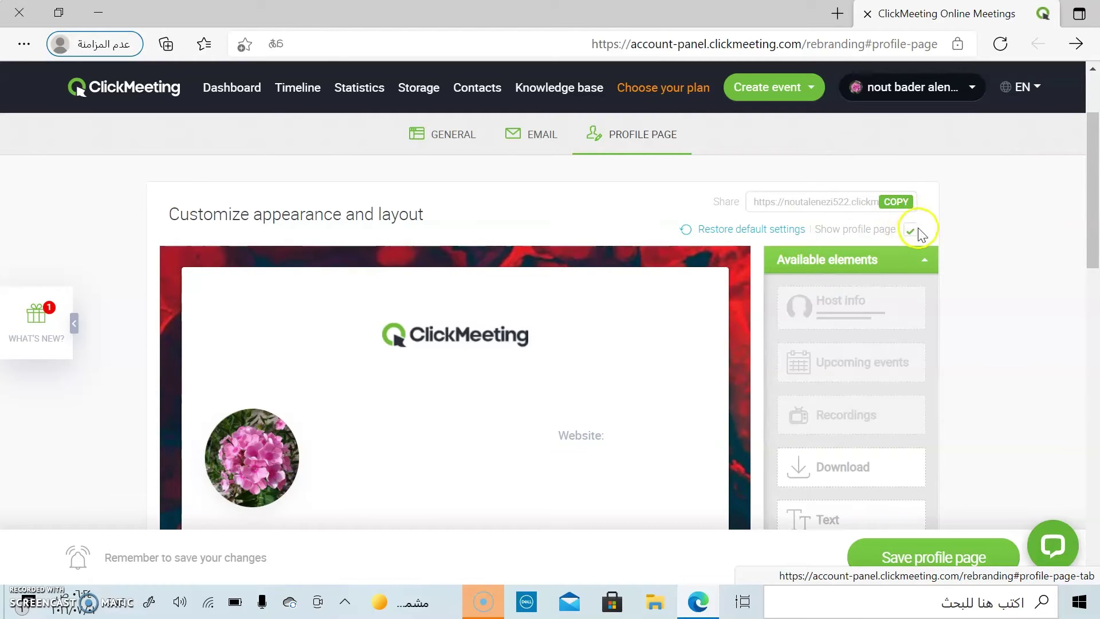
drag(1095, 148, 1086, 252)
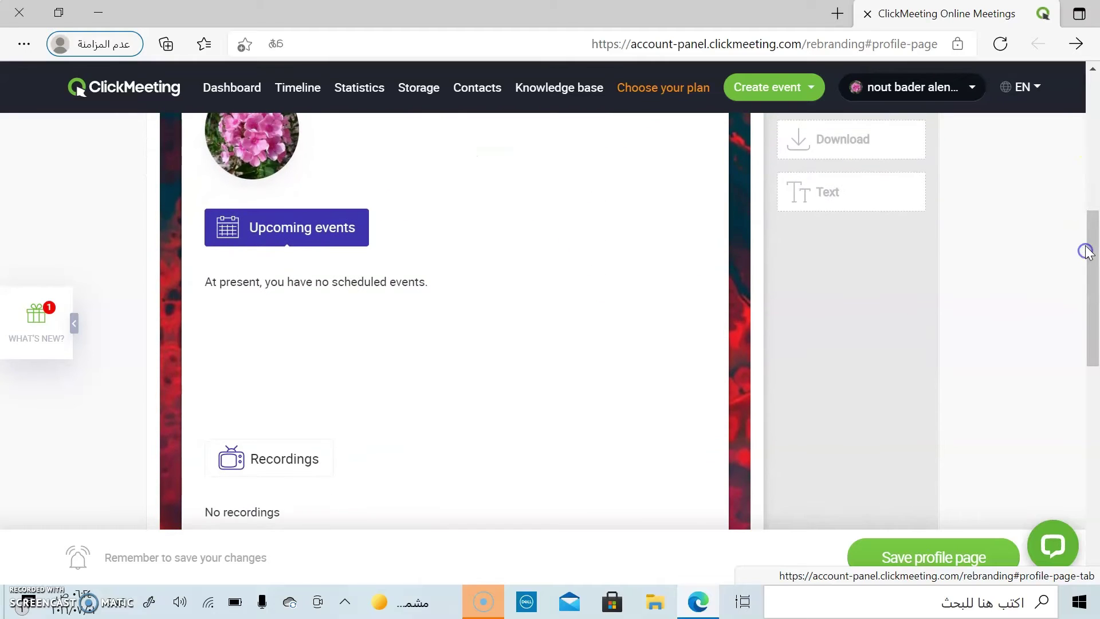
mouse_move(713, 219)
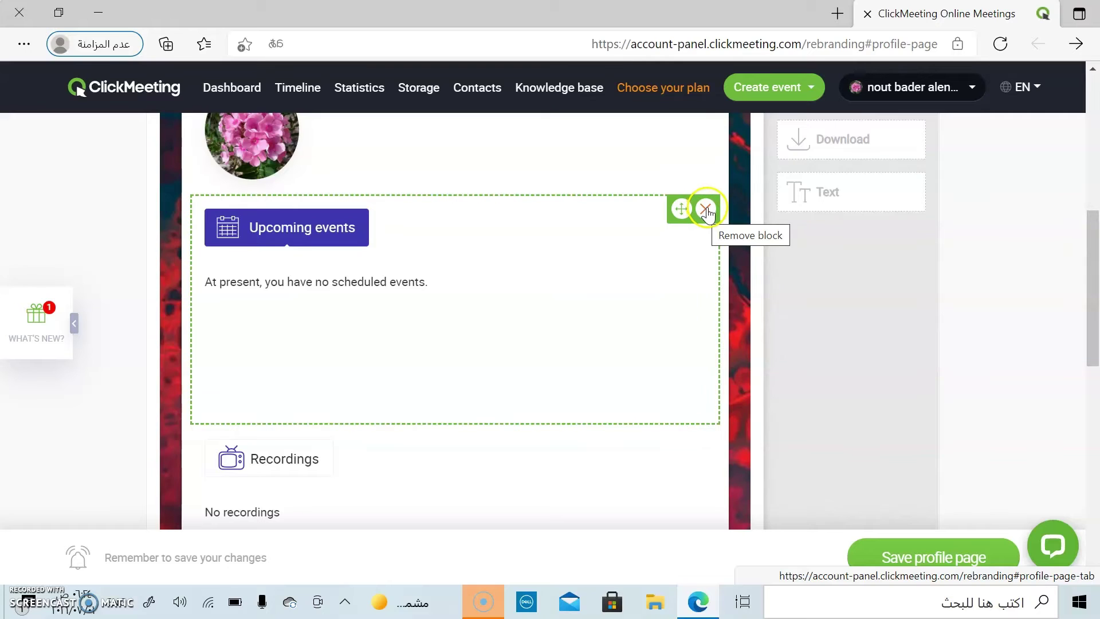
drag(1095, 292, 1095, 339)
mouse_move(559, 383)
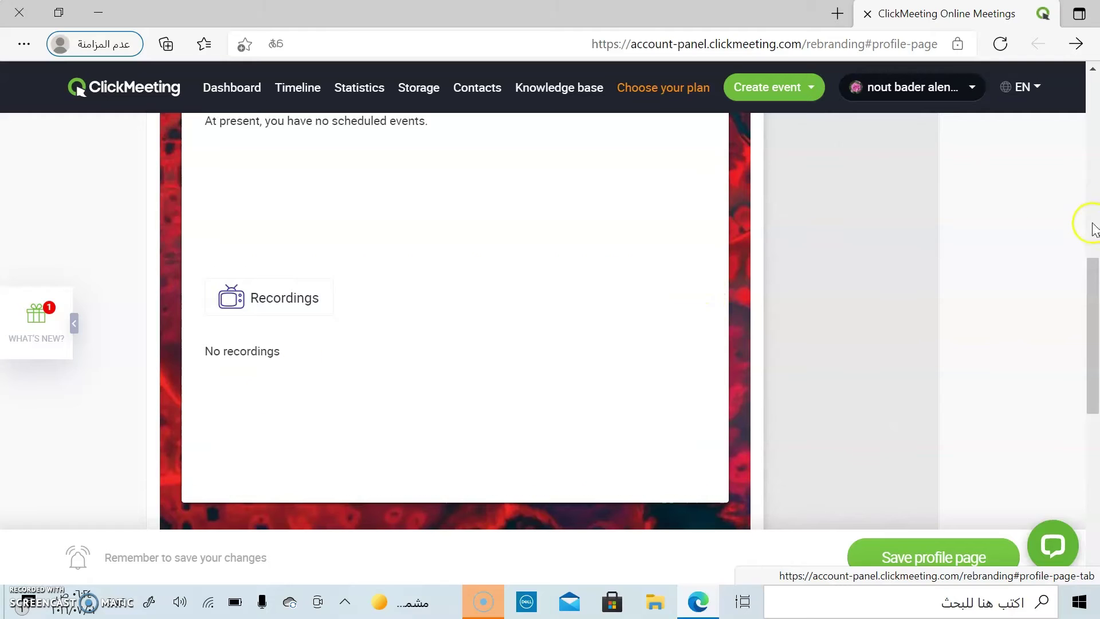
Step: Add a Download block above Upcoming events on the profile page, with a Text block directly below it
drag(1094, 280, 1075, 171)
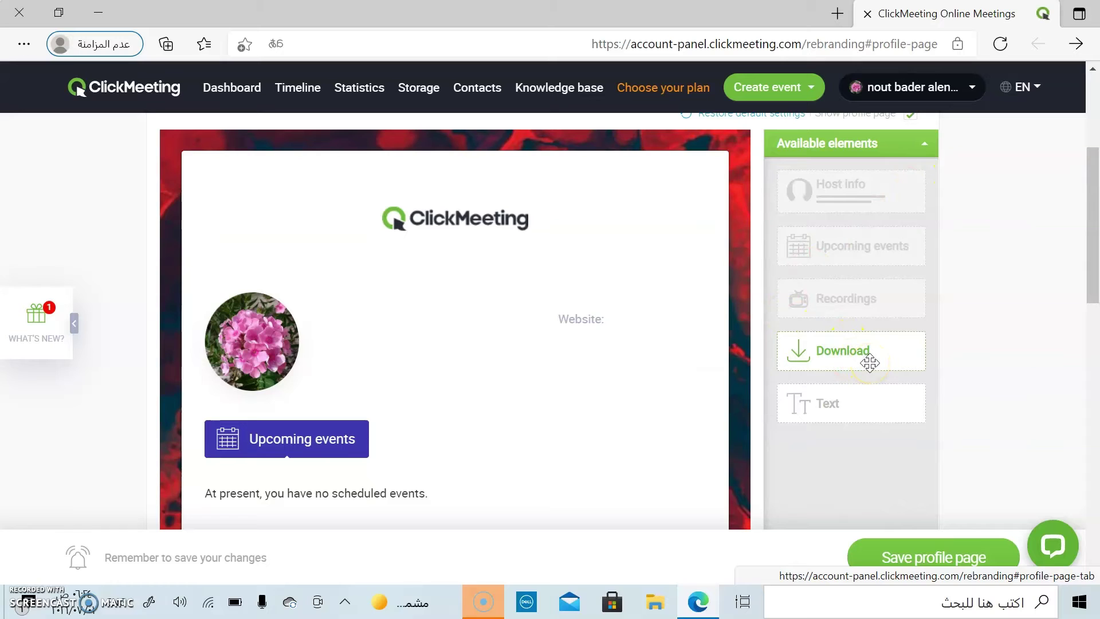
drag(868, 362, 601, 432)
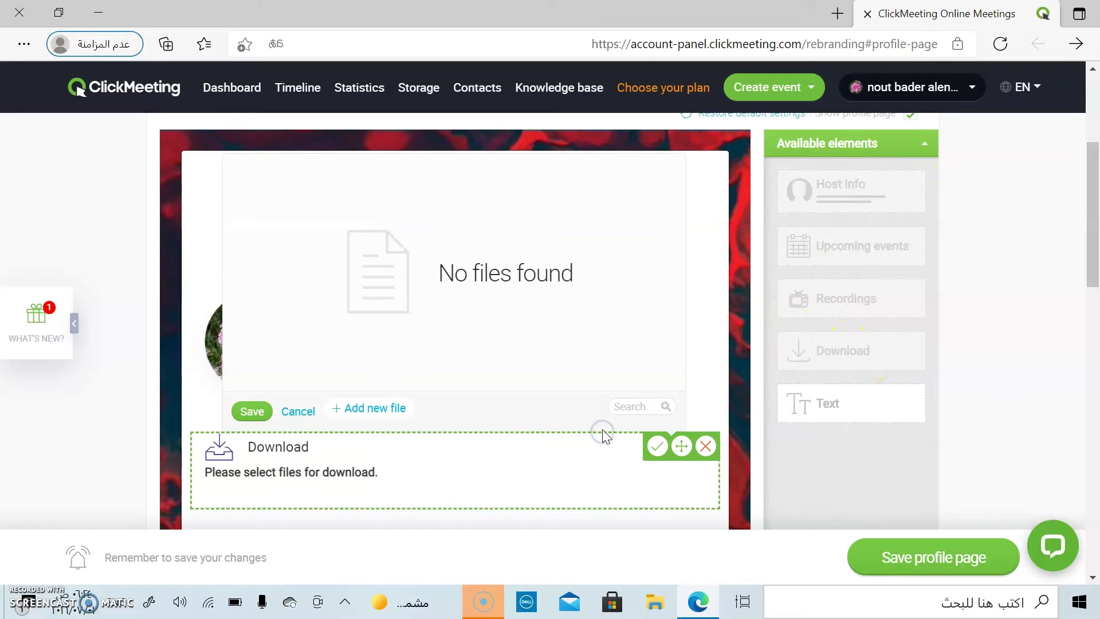
click(1089, 280)
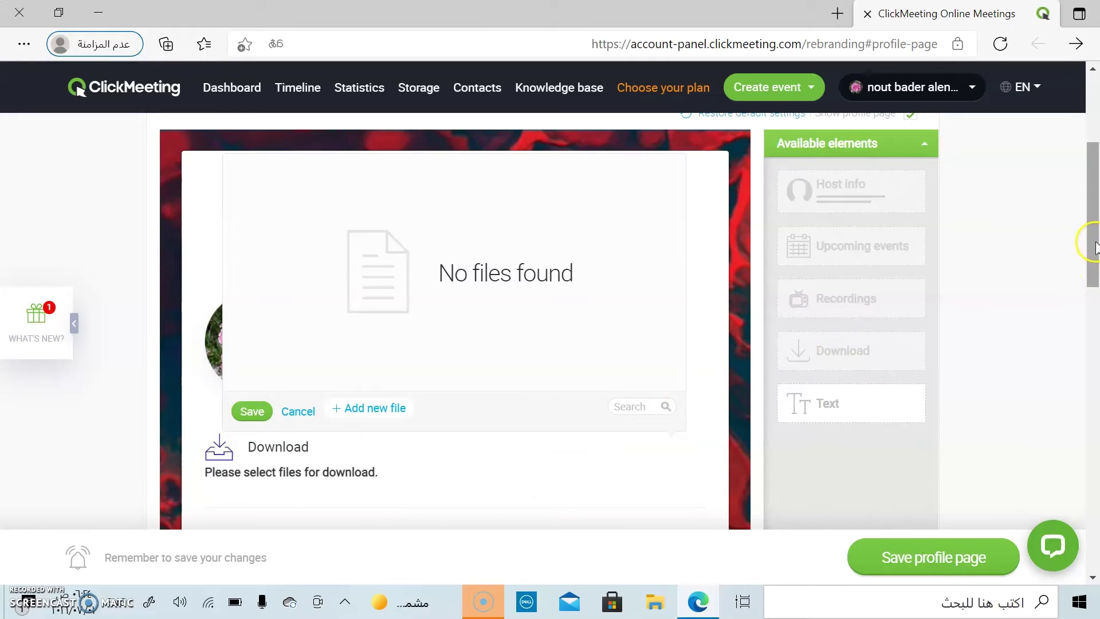
drag(1092, 246, 1090, 275)
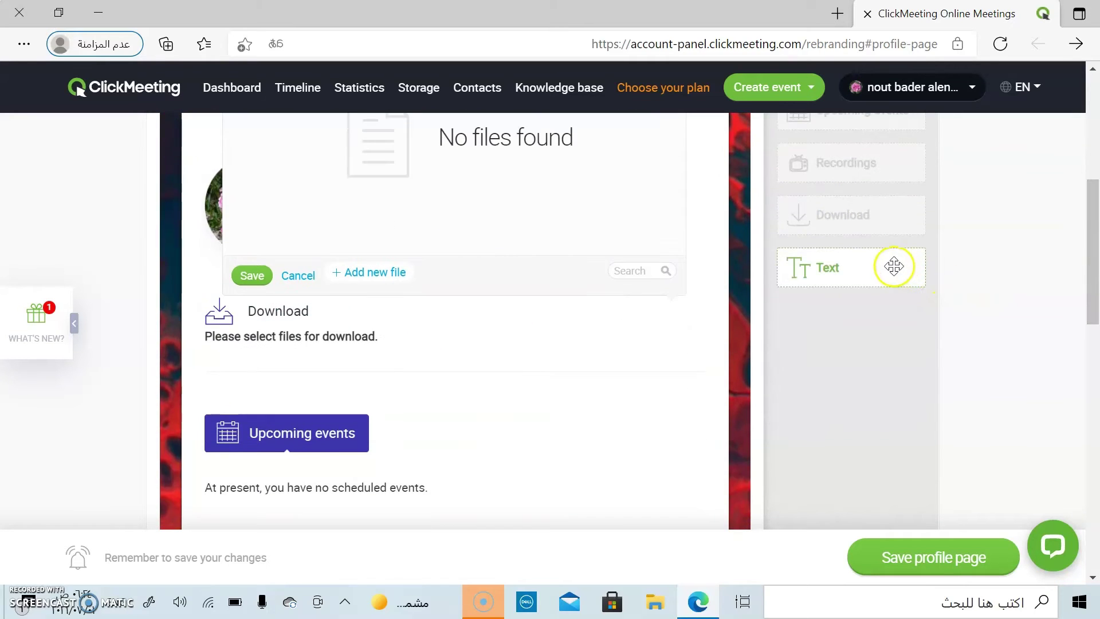
drag(893, 266, 603, 364)
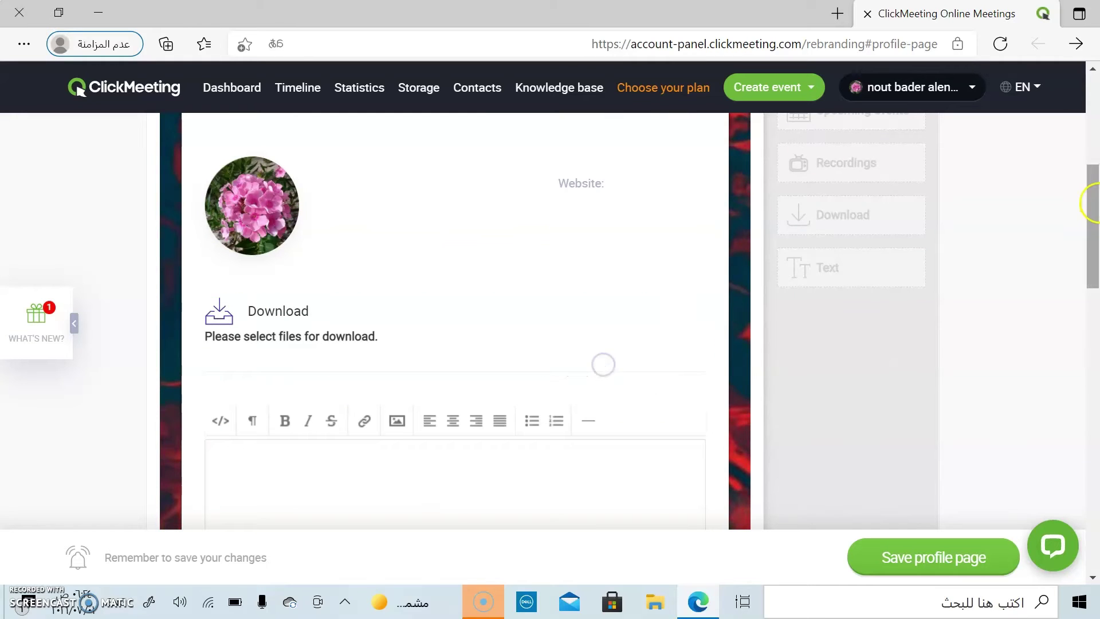
Step: Enter "hello" in the profile page's new Text block and confirm the text
drag(1088, 196, 1089, 213)
click(383, 399)
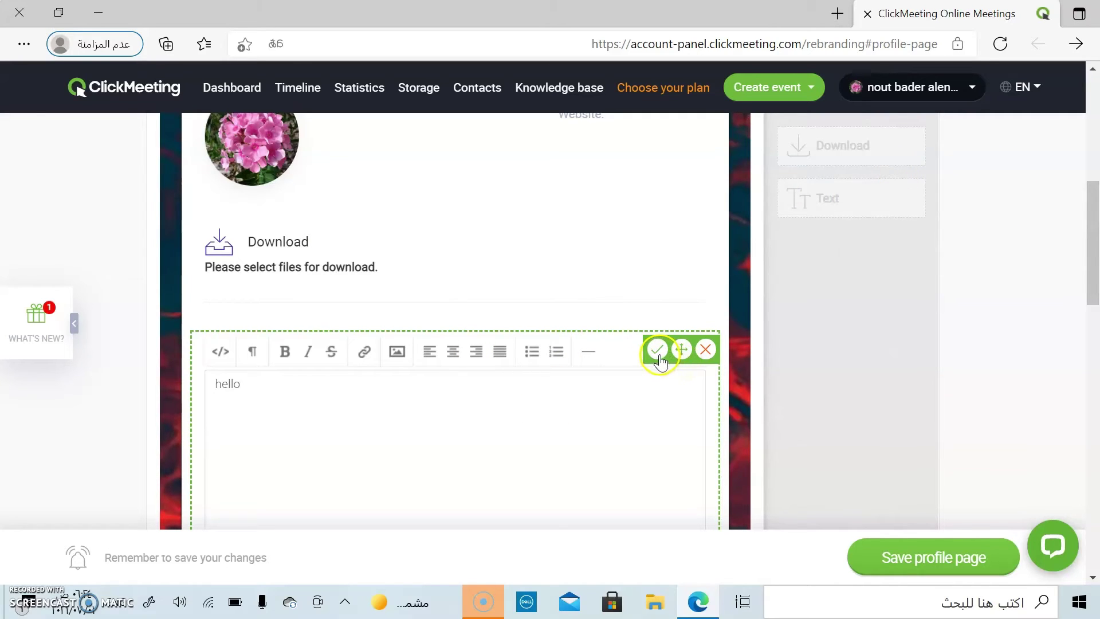
click(657, 352)
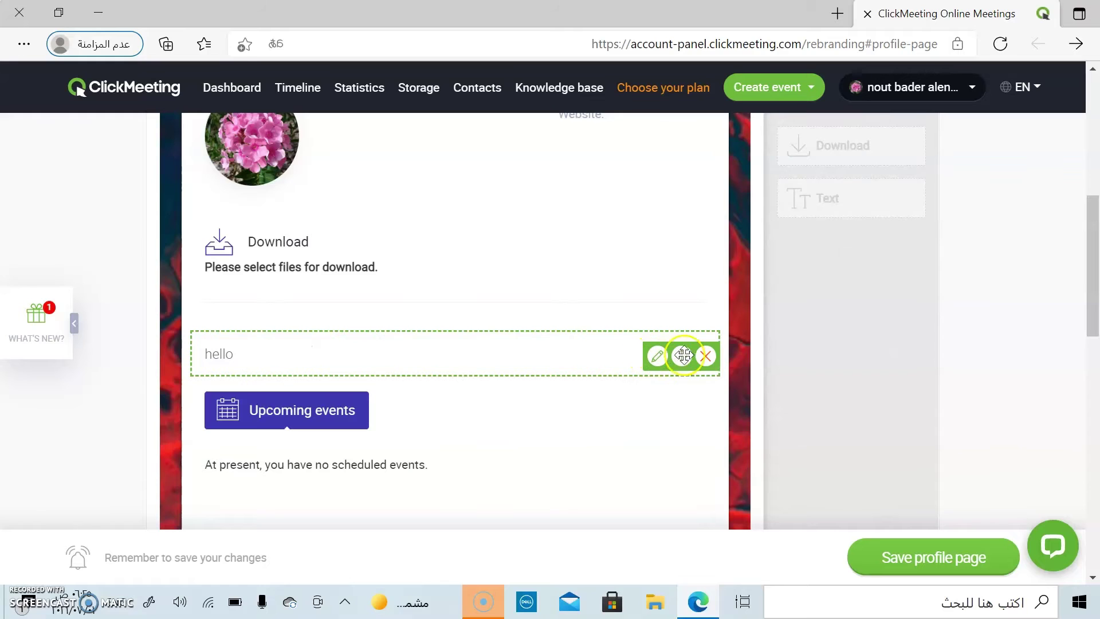
Step: Insert horizontal lines above "hello" in the Text block and try bold and italic formatting on the word
click(585, 355)
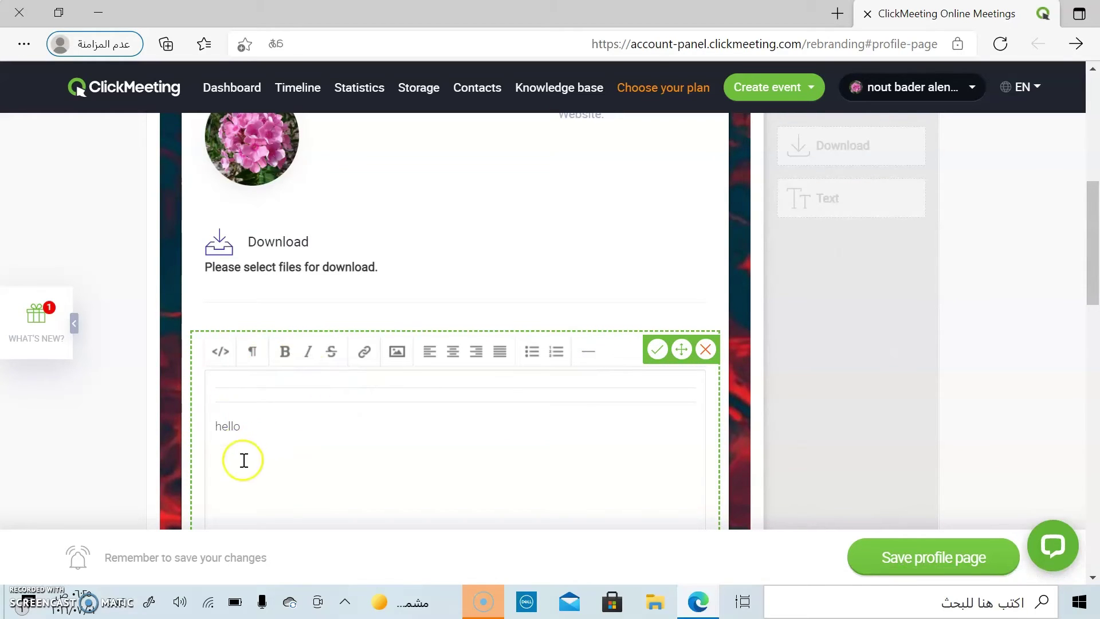
click(289, 351)
double_click(233, 437)
click(283, 349)
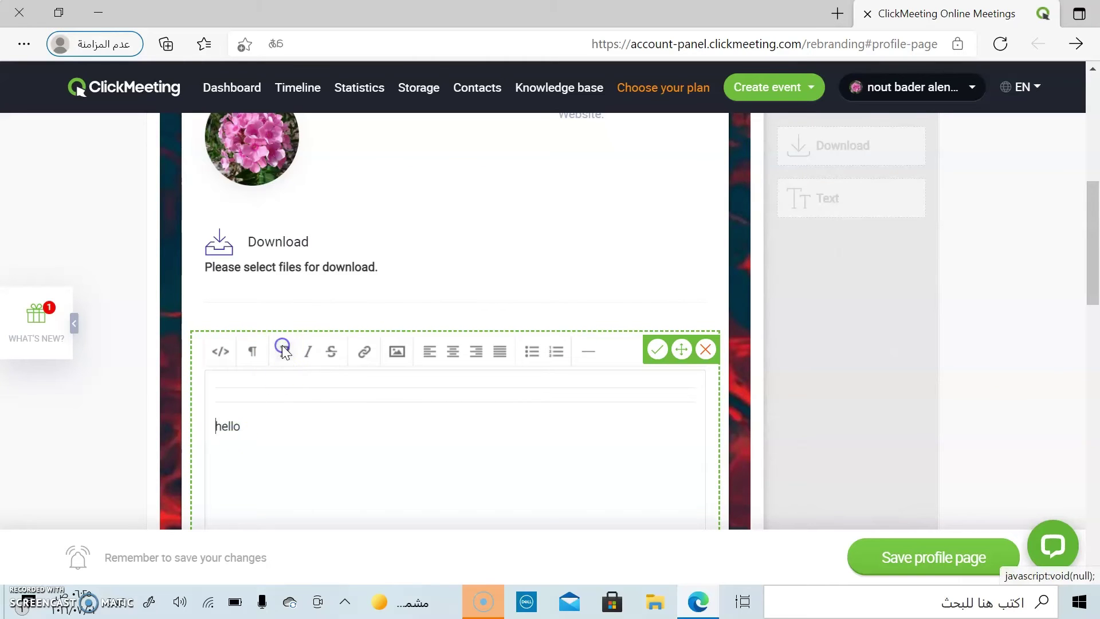
click(286, 349)
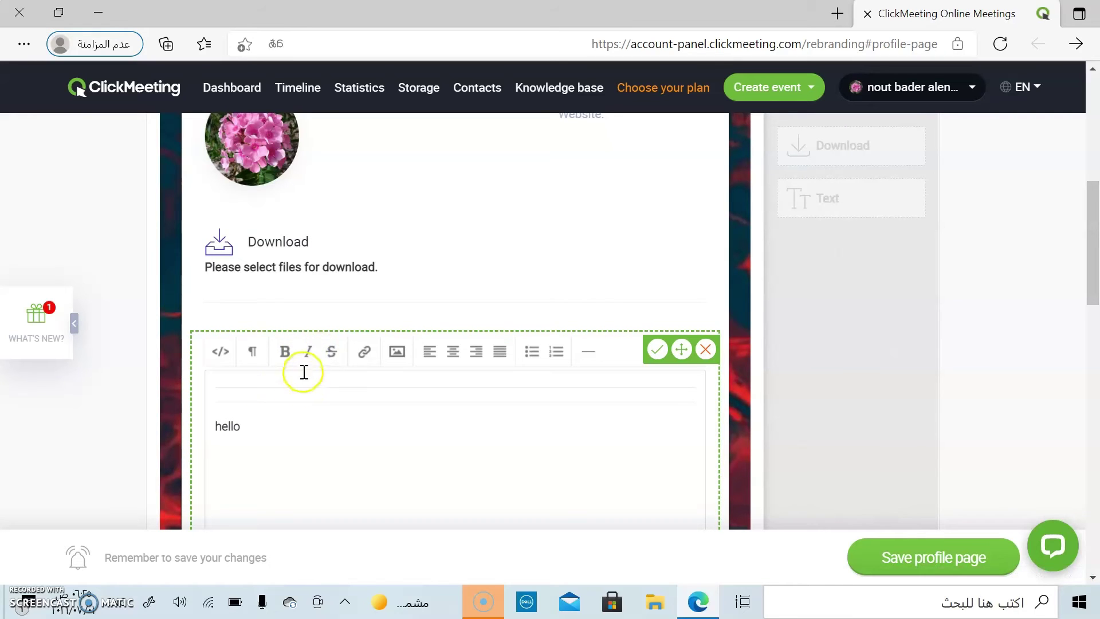
drag(242, 441, 224, 440)
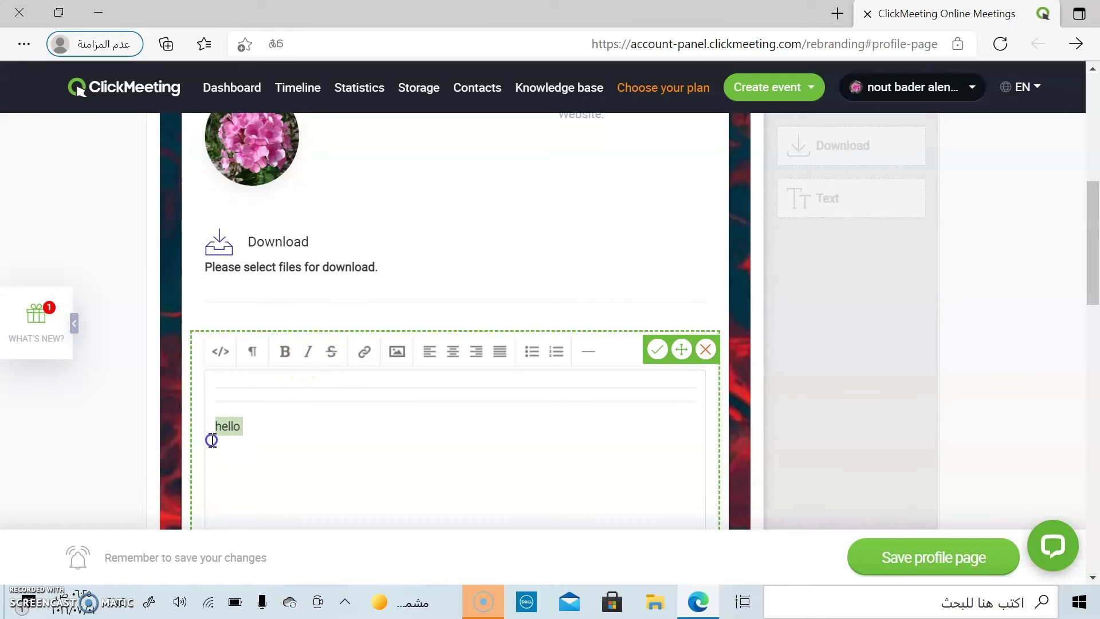
click(309, 351)
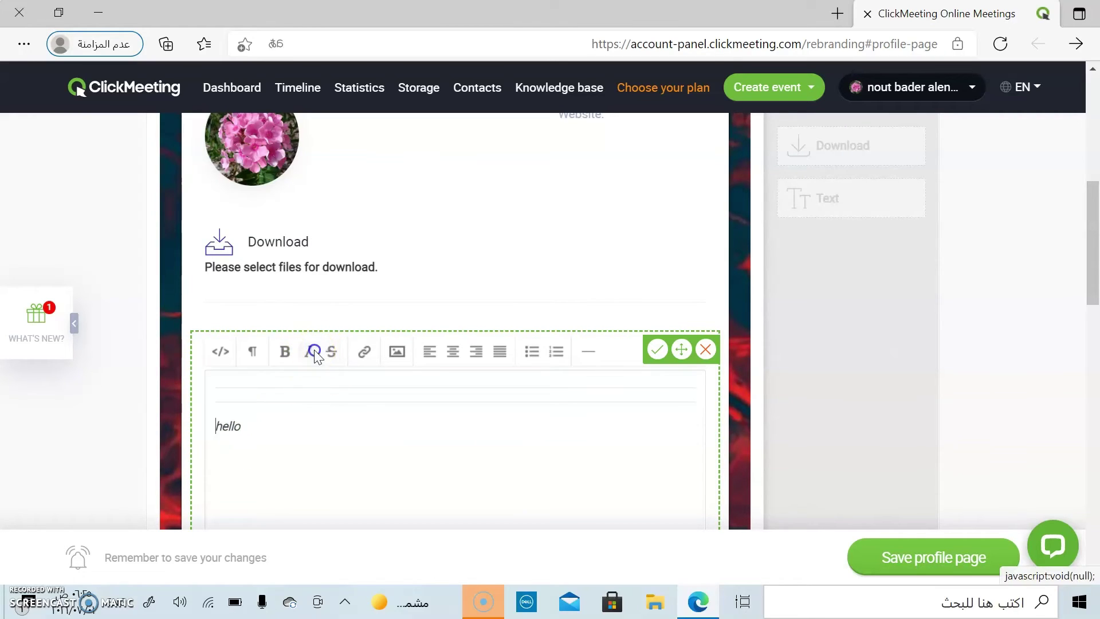
Step: View the image insertion options of the Text block and remove the block from the profile page
click(398, 356)
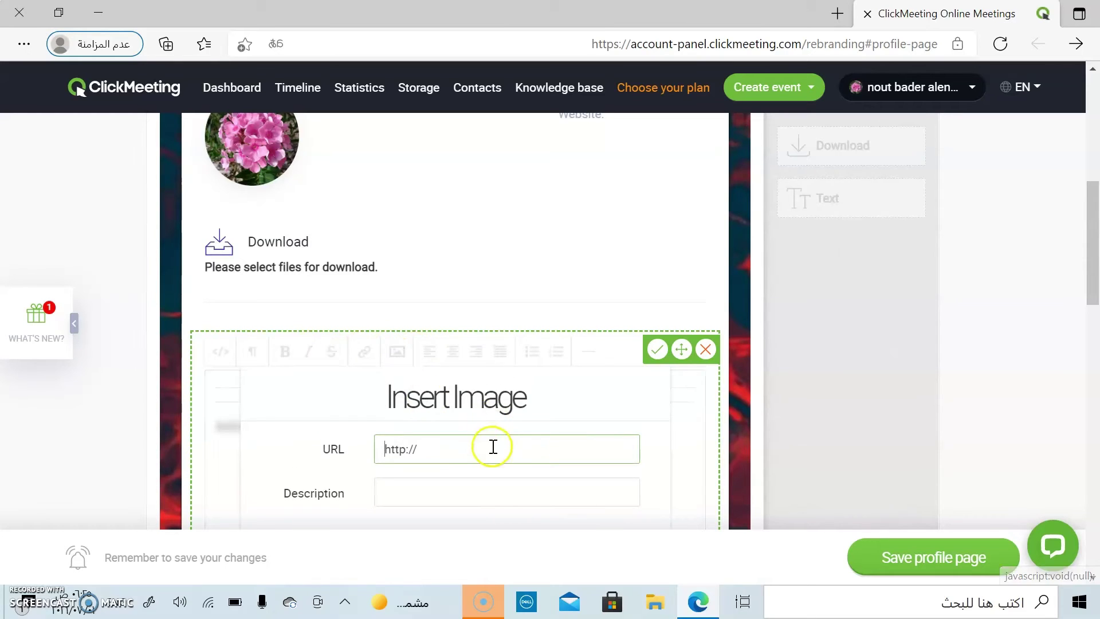
drag(1089, 262, 1090, 311)
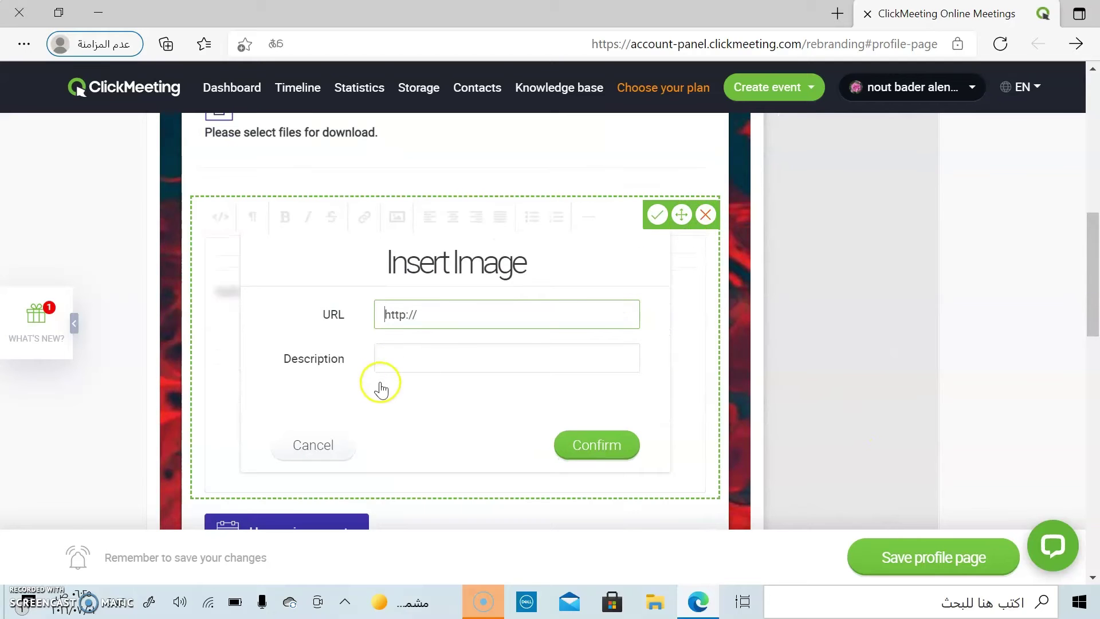
click(706, 215)
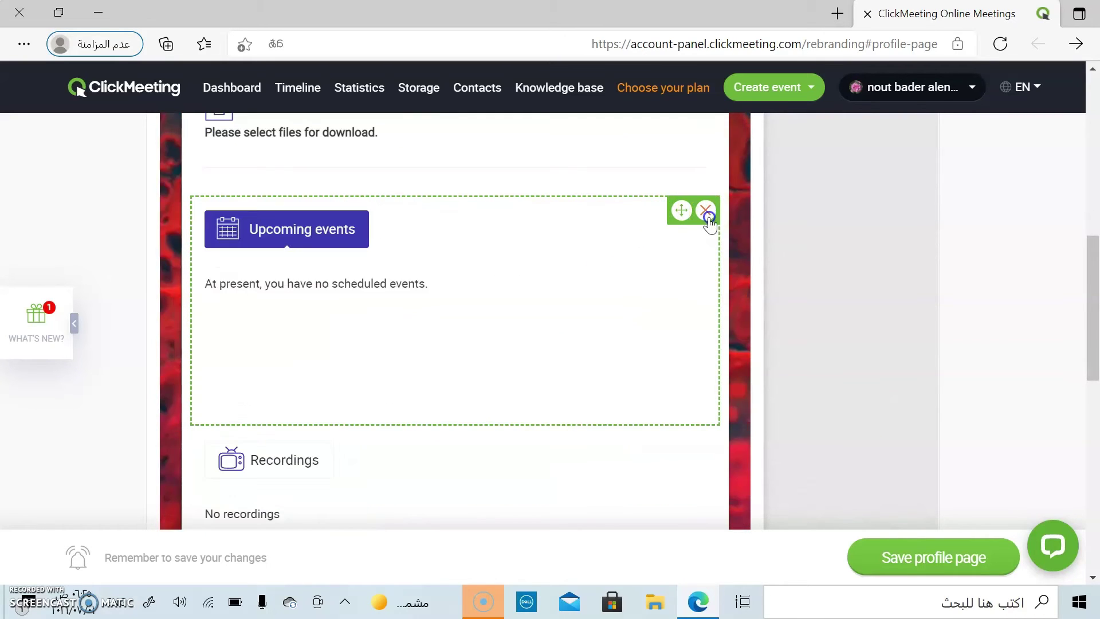
Step: Open the file selection for the Download block on the profile page
drag(1091, 265, 1094, 195)
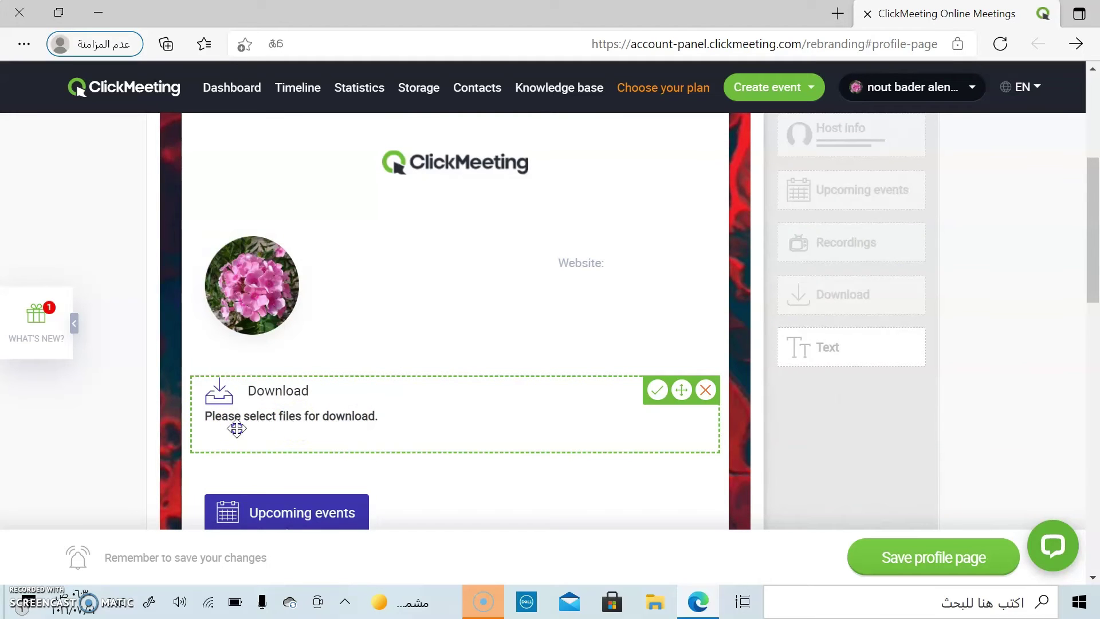
click(214, 382)
click(241, 406)
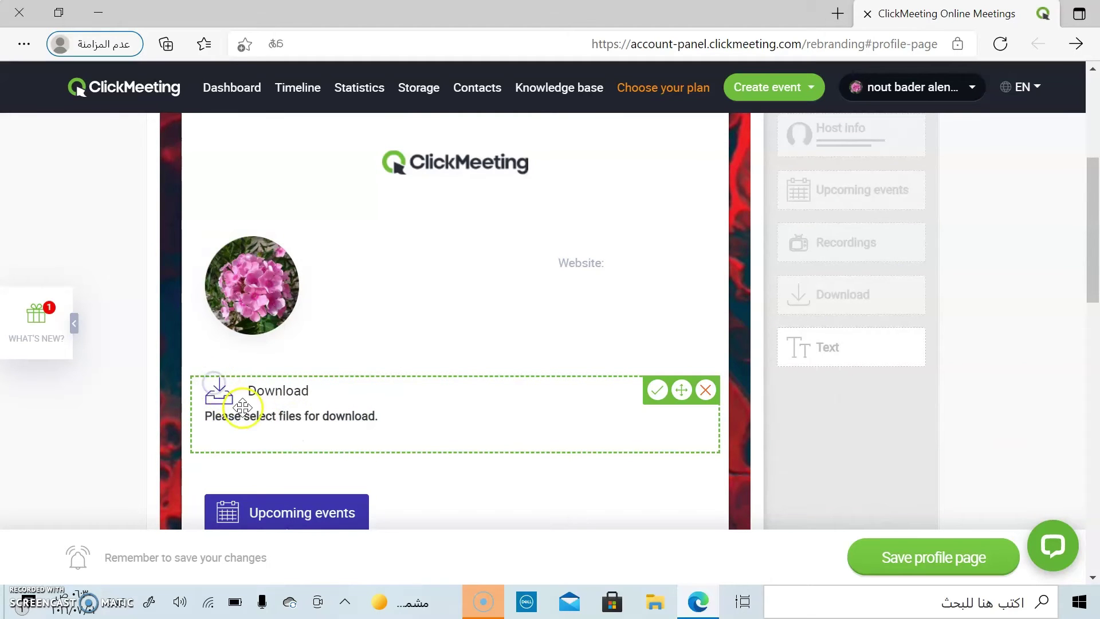
click(279, 413)
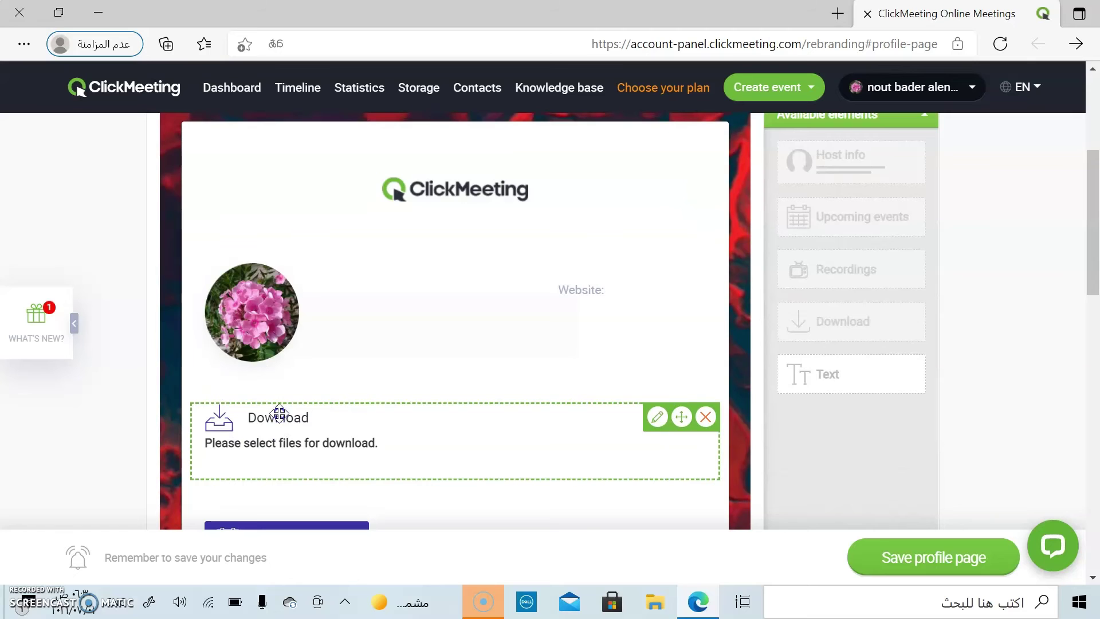
click(279, 413)
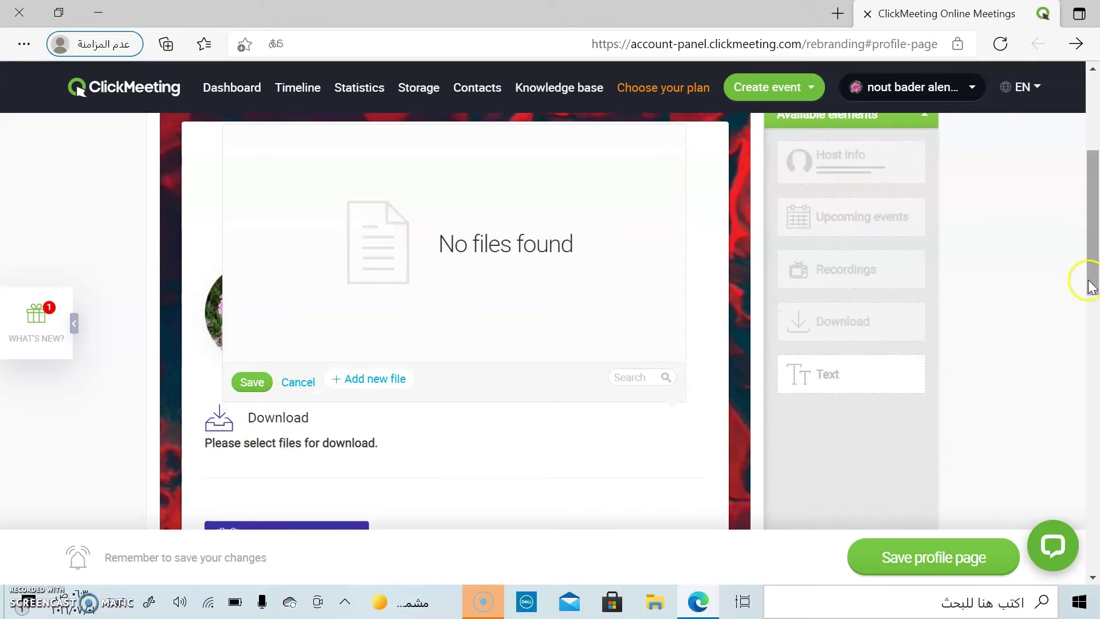
drag(1088, 268, 1088, 258)
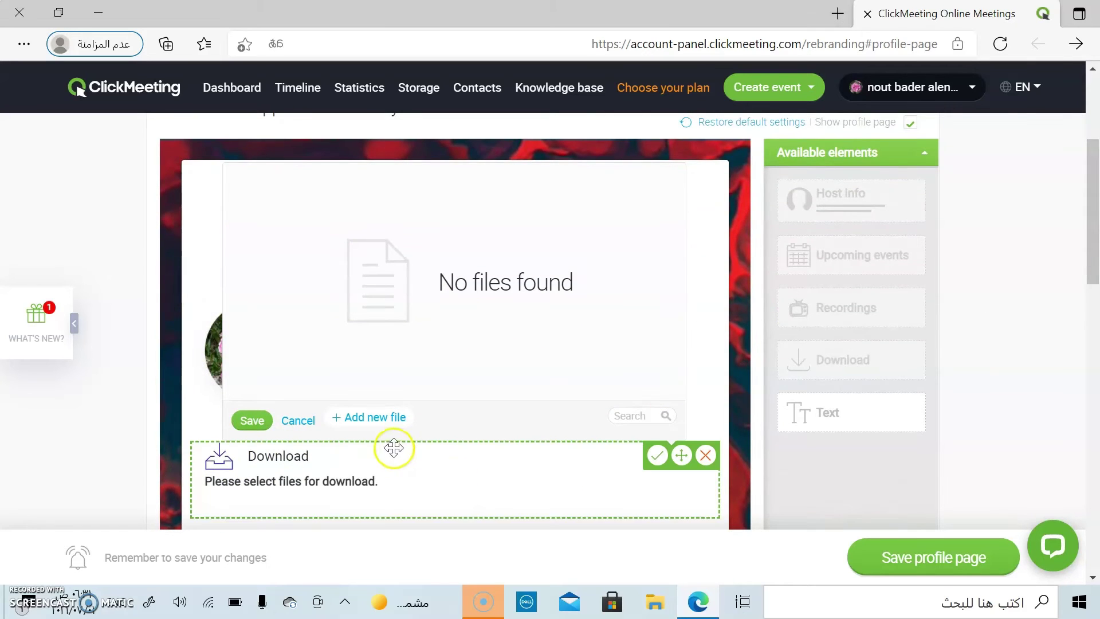
Step: Upload the Word file Ms word_answer_script from the Documents folder and save it as the Download block's file
click(375, 420)
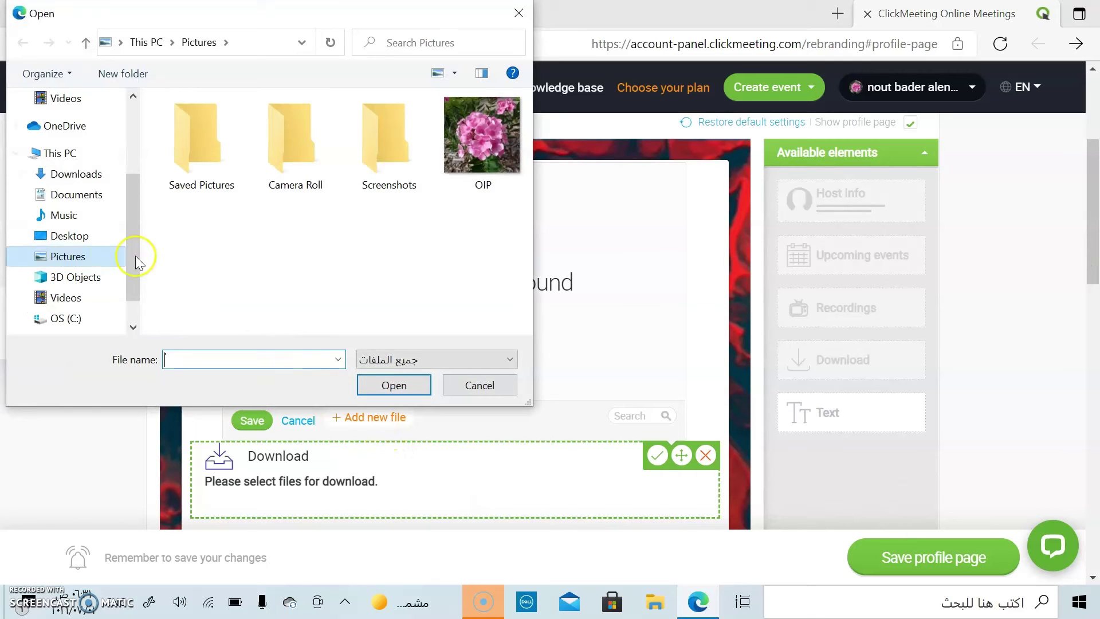
click(60, 195)
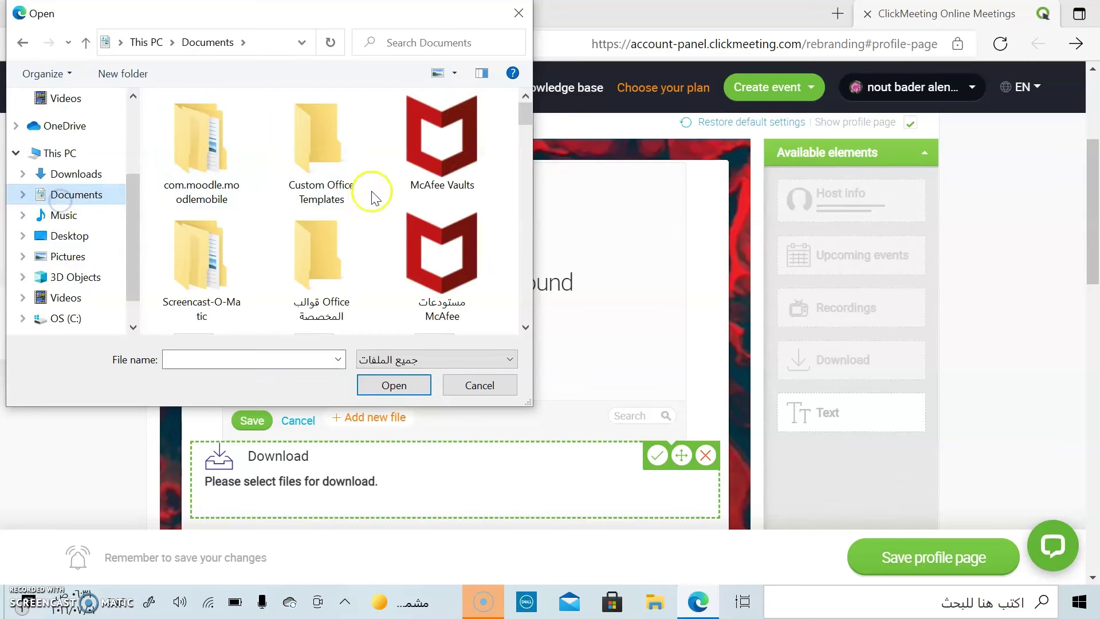
mouse_move(527, 108)
mouse_down()
mouse_move(527, 144)
mouse_move(528, 125)
mouse_up()
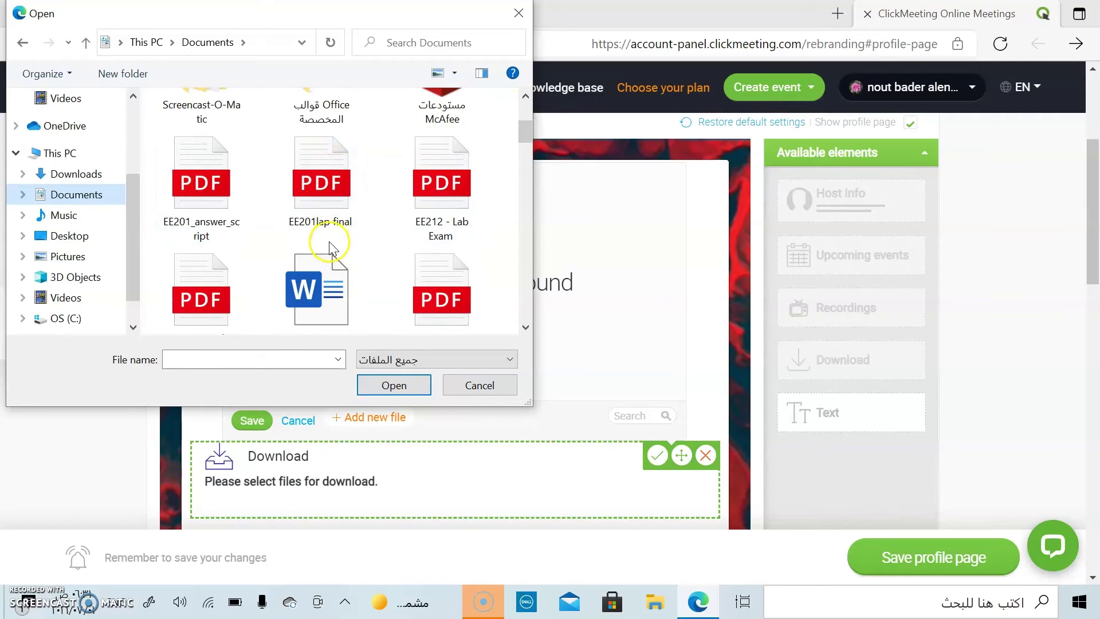
click(324, 266)
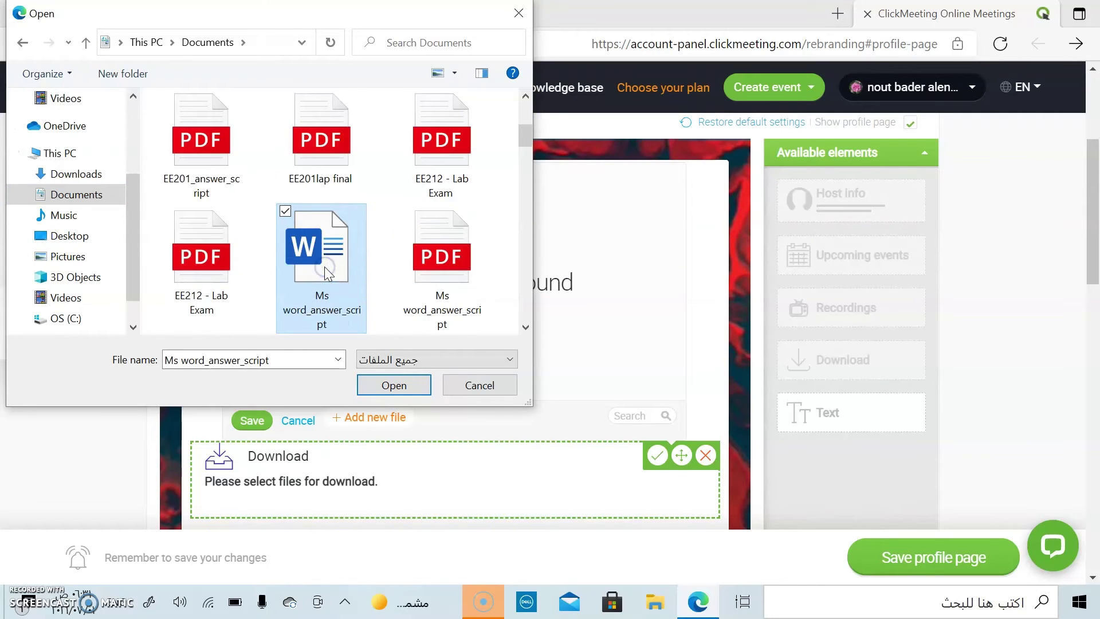
click(387, 393)
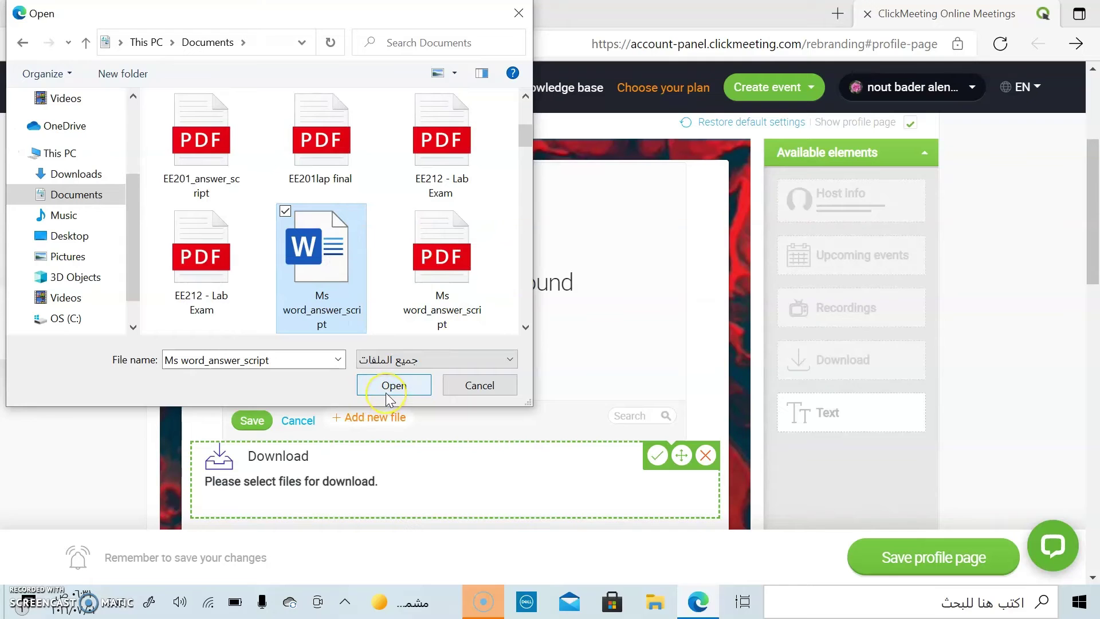
click(387, 396)
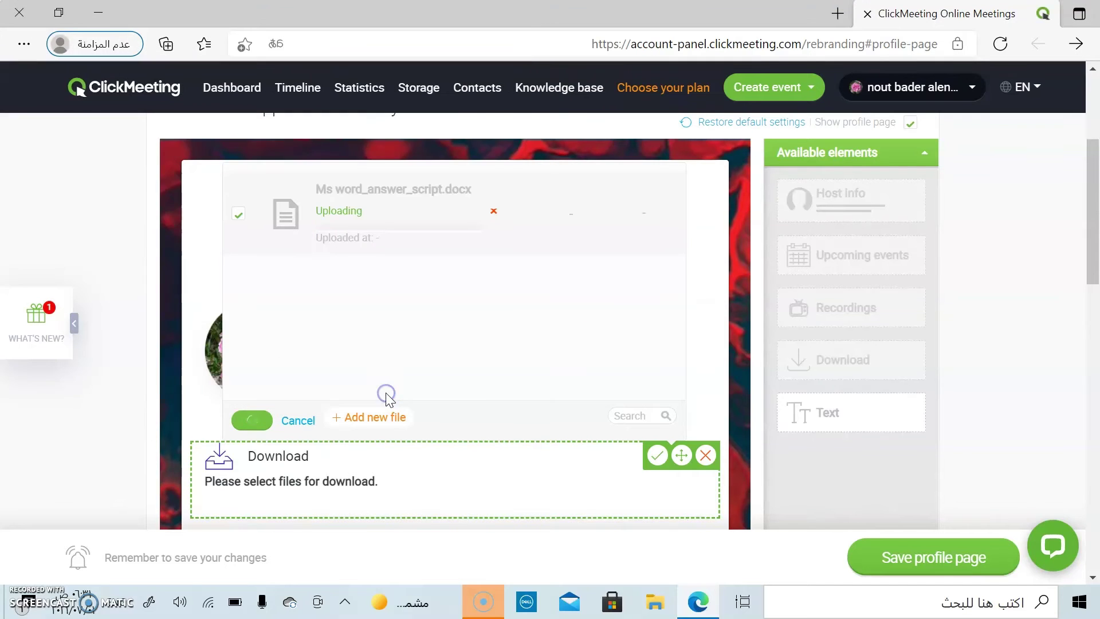
click(811, 224)
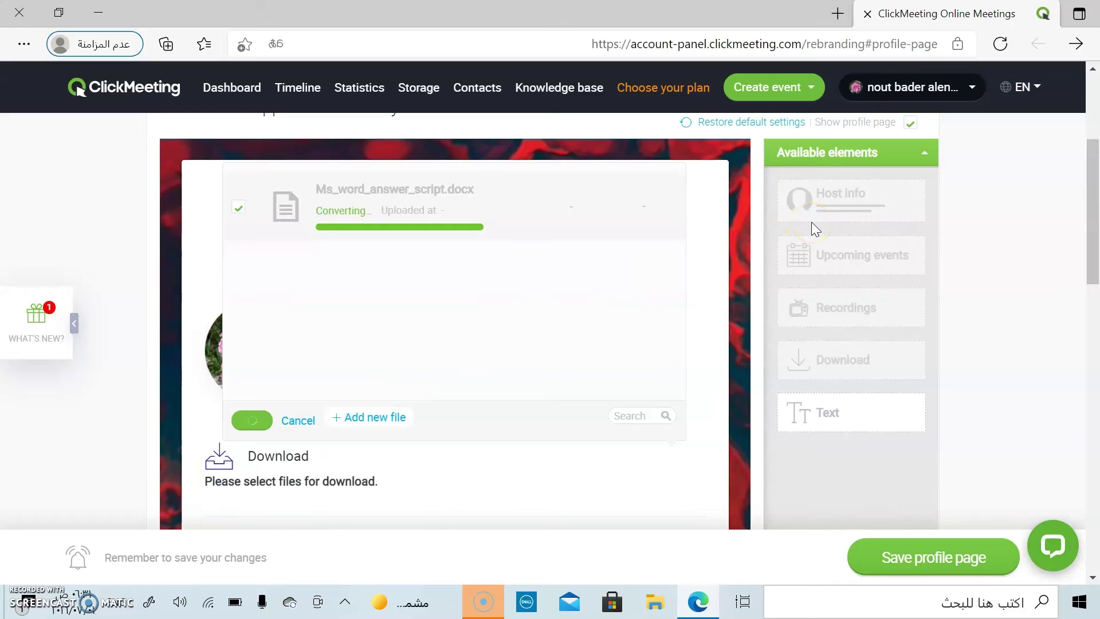
click(483, 342)
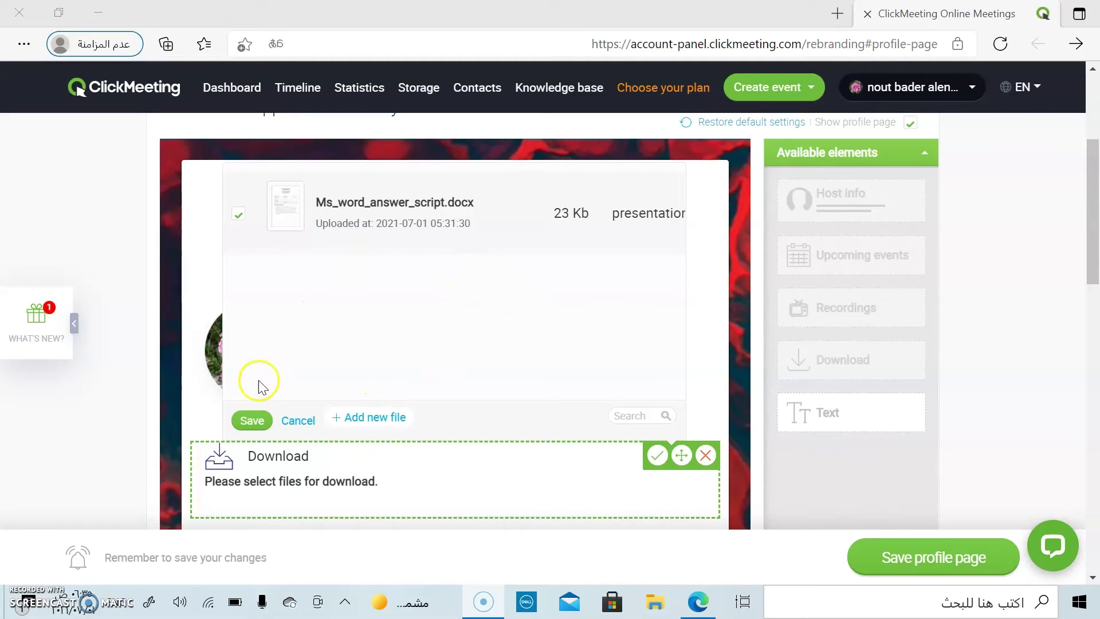
click(254, 410)
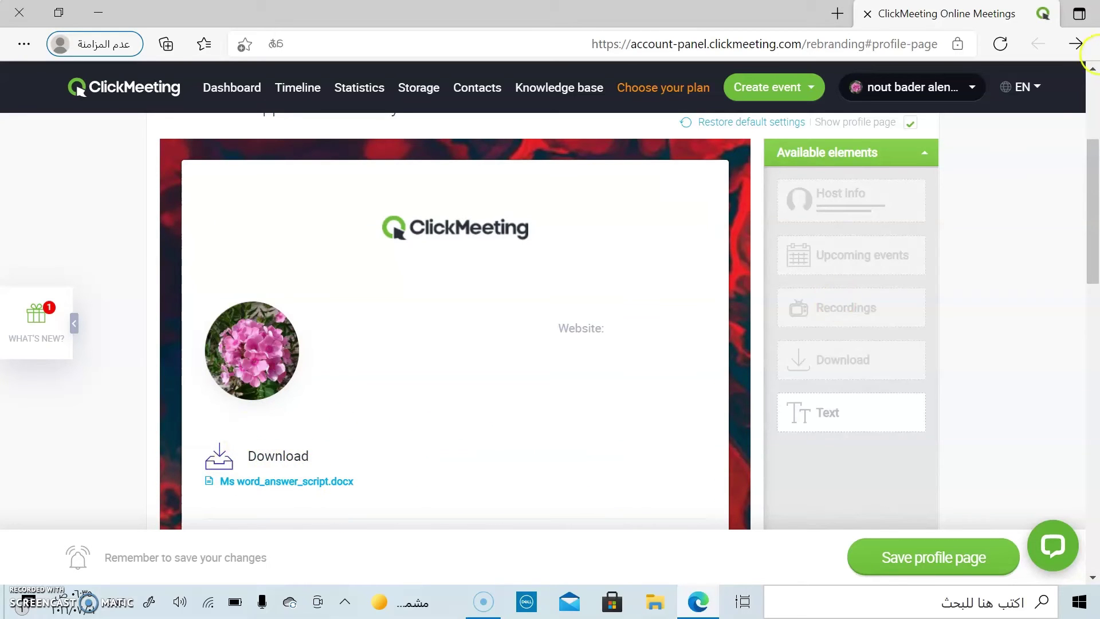
Step: Copy the profile page's share link and save the profile page
drag(1090, 184, 1060, 162)
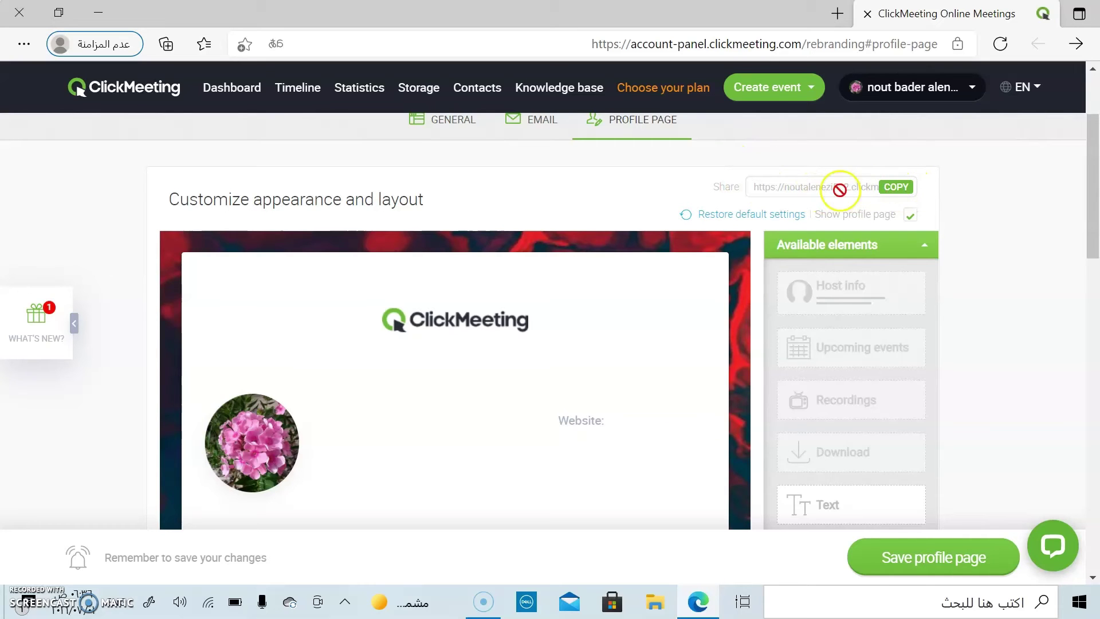
click(897, 189)
click(893, 176)
click(895, 189)
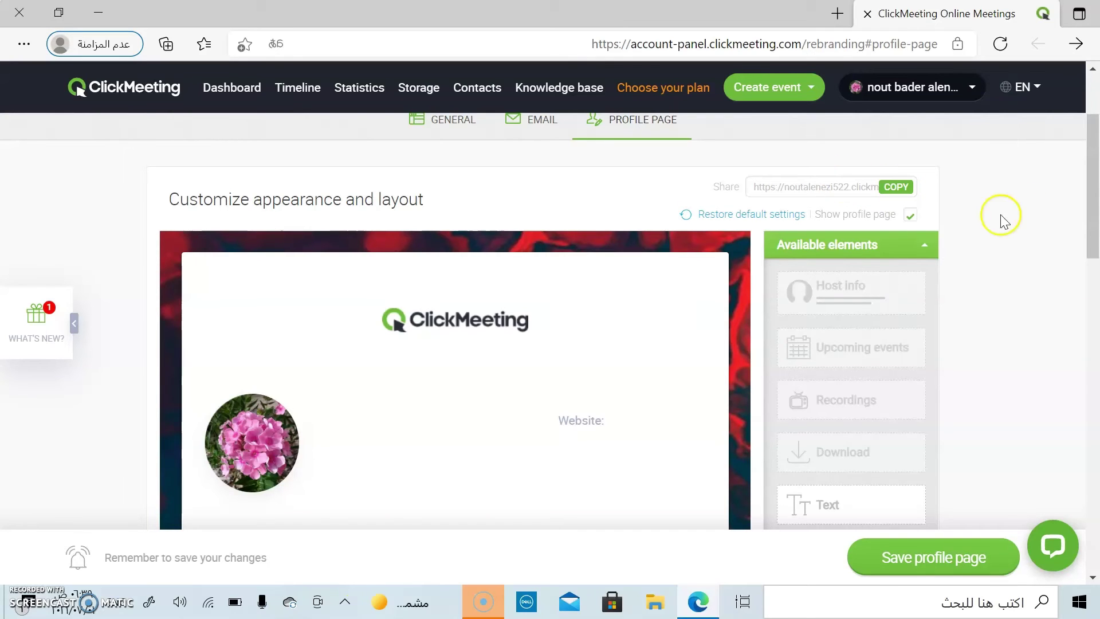
drag(1094, 146, 1042, 149)
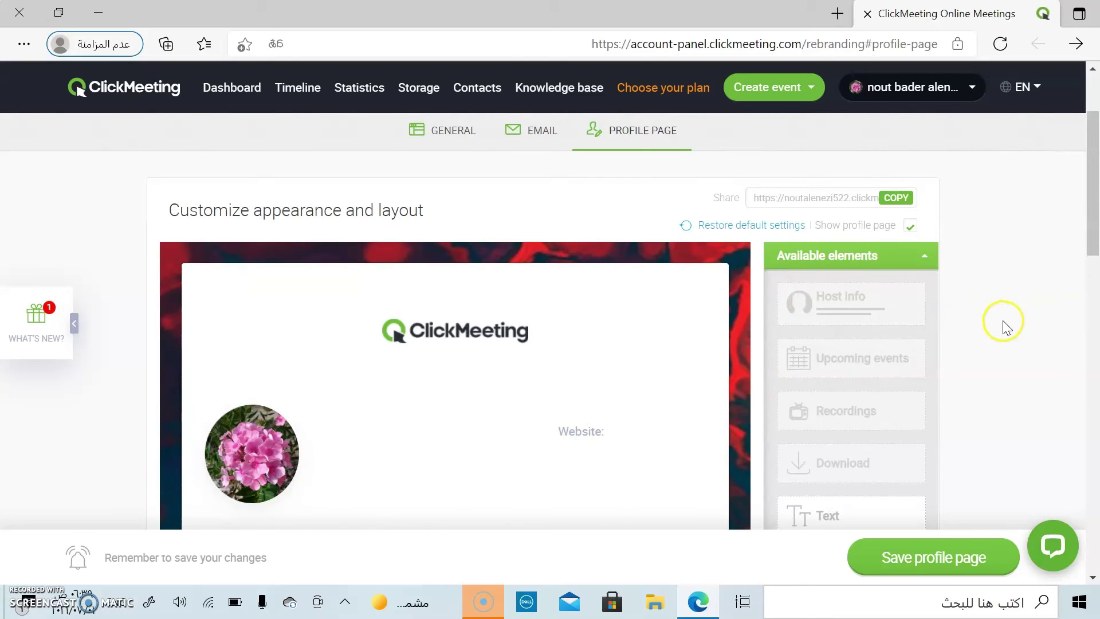
click(956, 554)
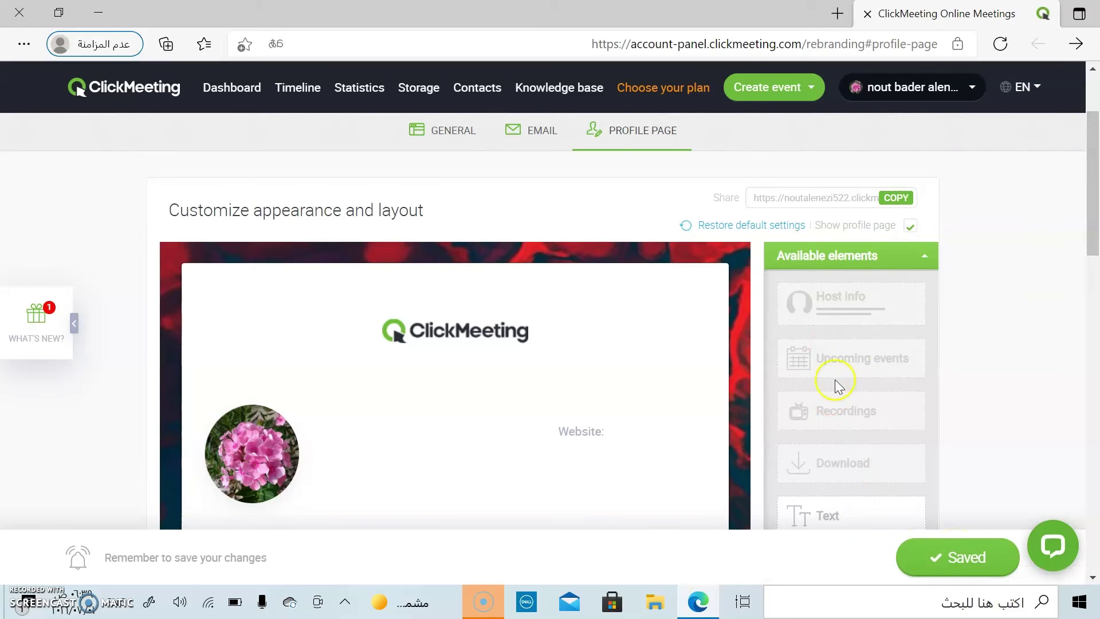
Step: Open the account add-ons page and select the 2h recording space option
scroll(1091, 161, up, 3)
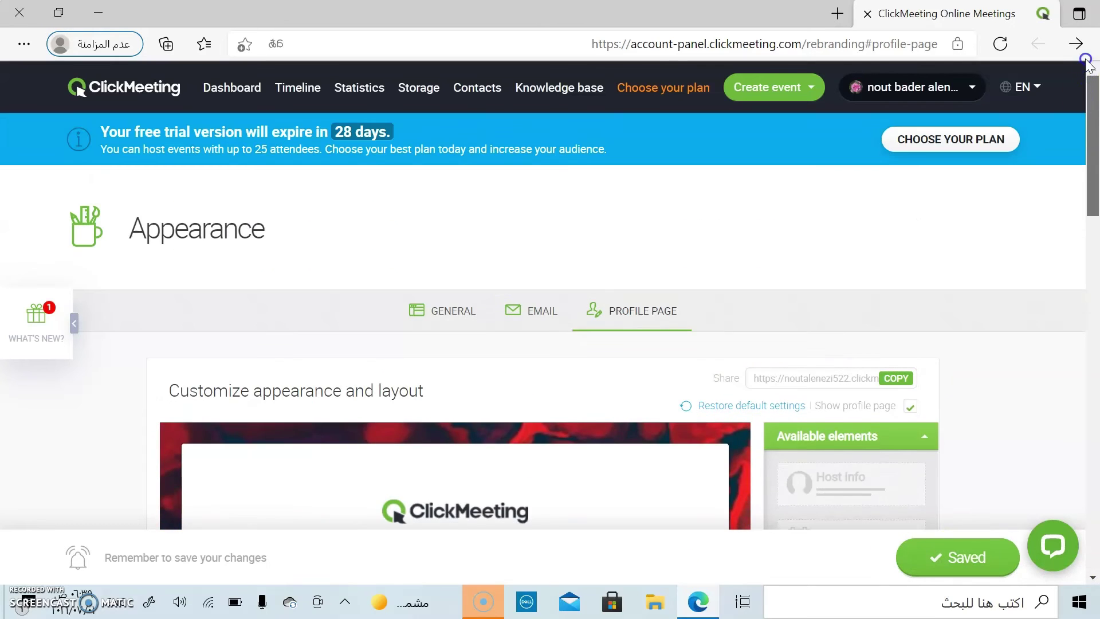
click(967, 89)
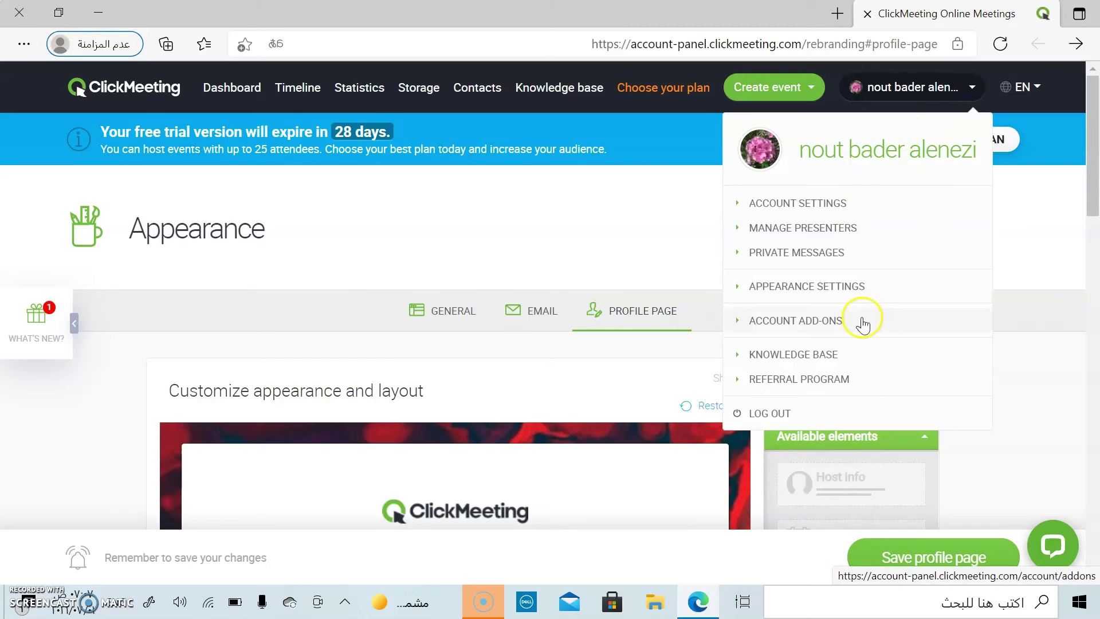
click(882, 325)
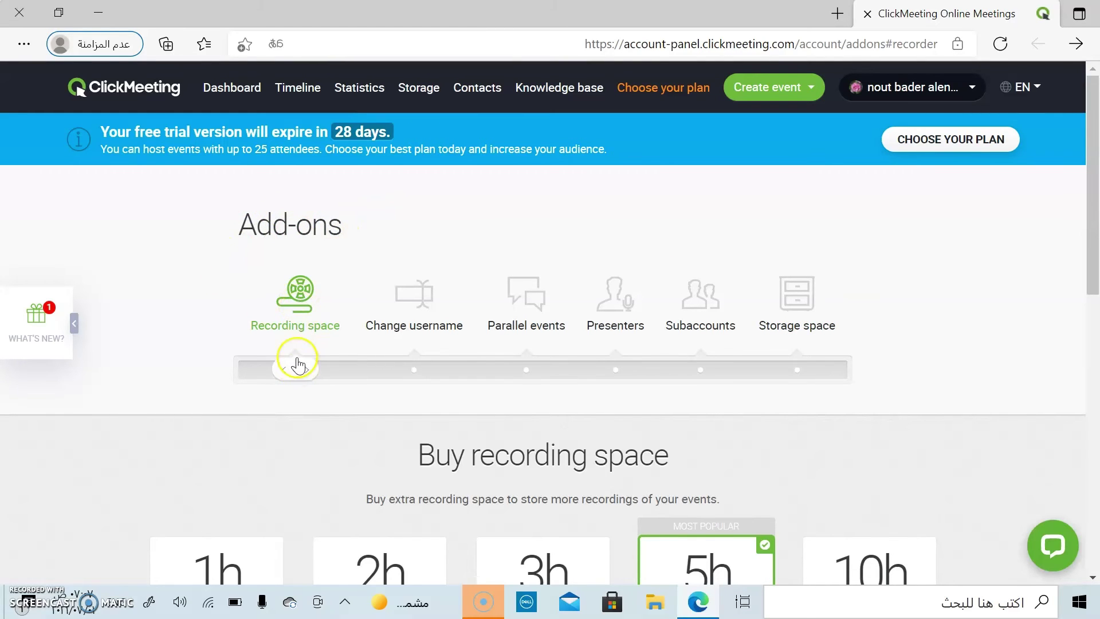
drag(1091, 220, 1095, 254)
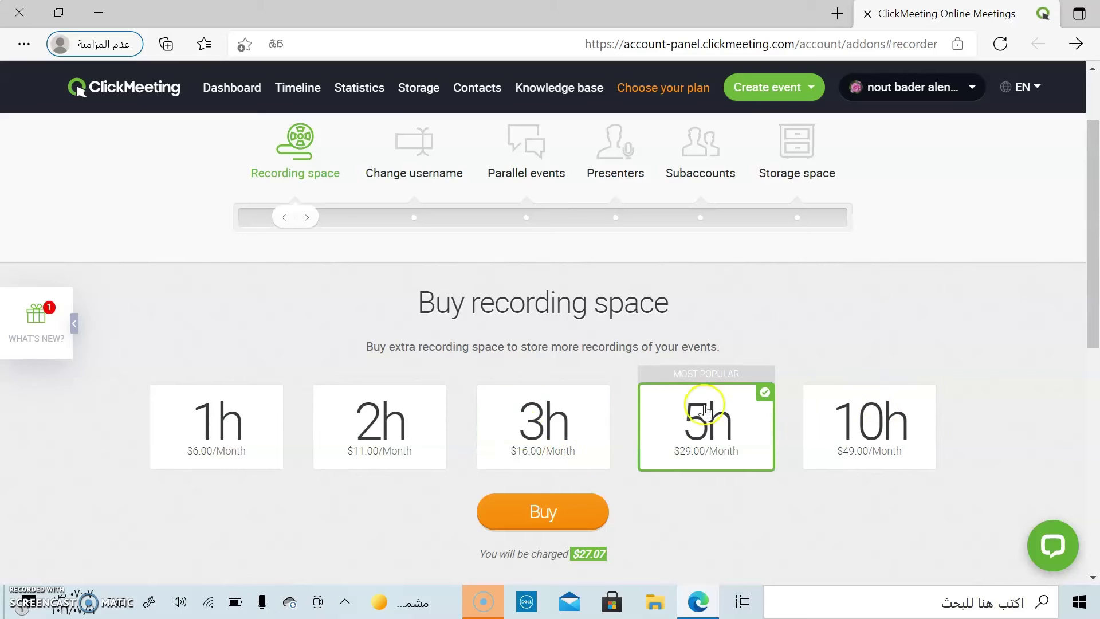
click(361, 422)
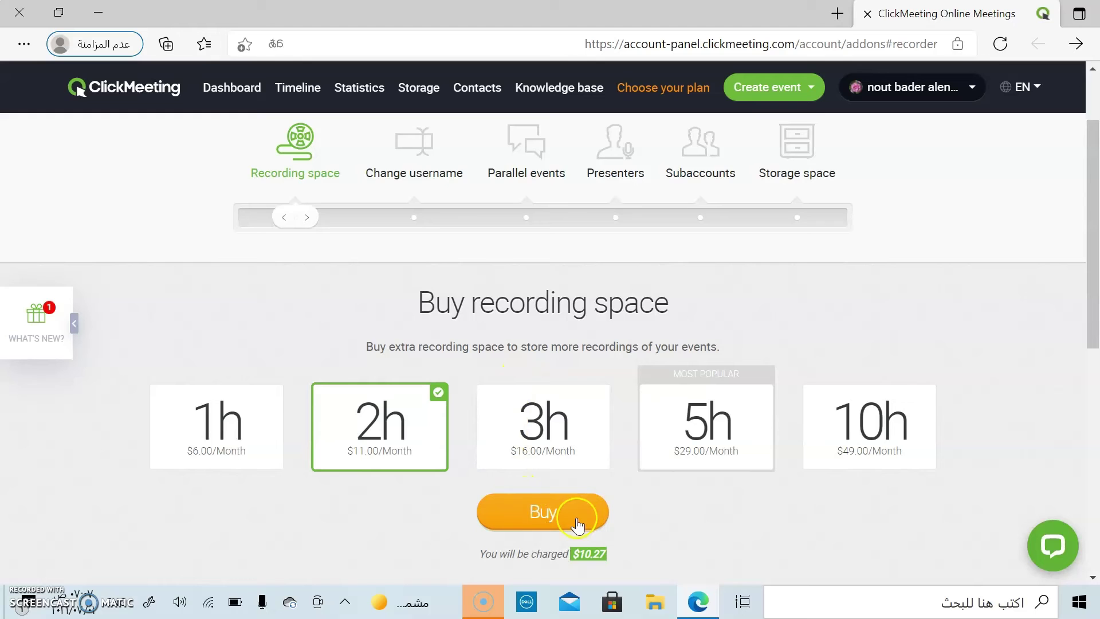
Step: Switch from the recording space add-on to the Change username add-on
drag(1084, 269, 1073, 150)
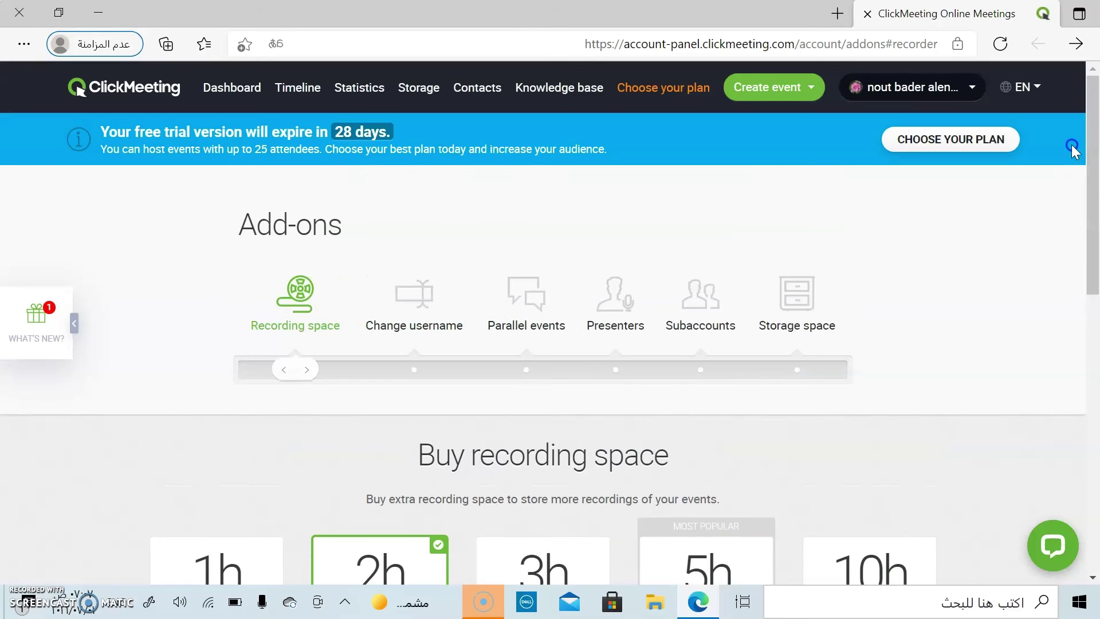
click(415, 304)
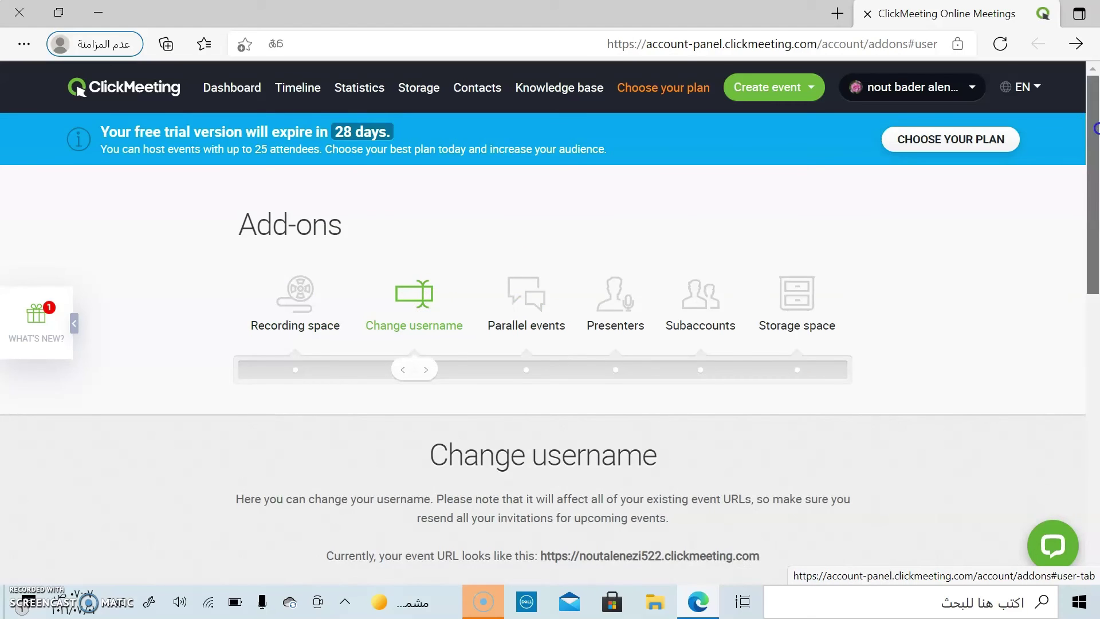
Step: Activate the username field of the Change username add-on to examine its validation rules
drag(1091, 128, 1091, 204)
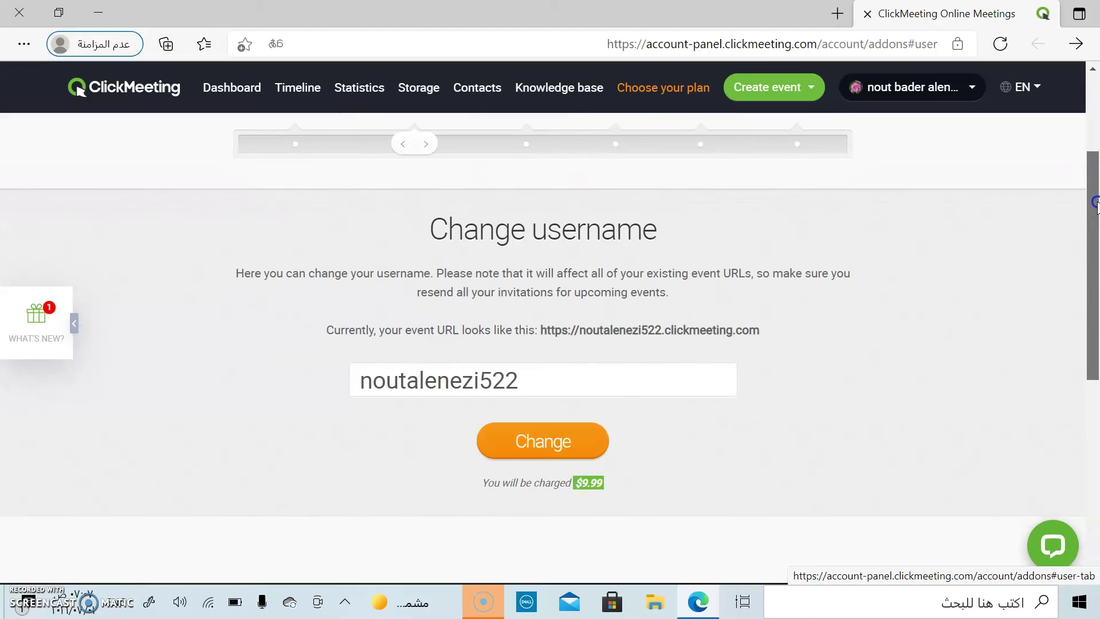
click(538, 379)
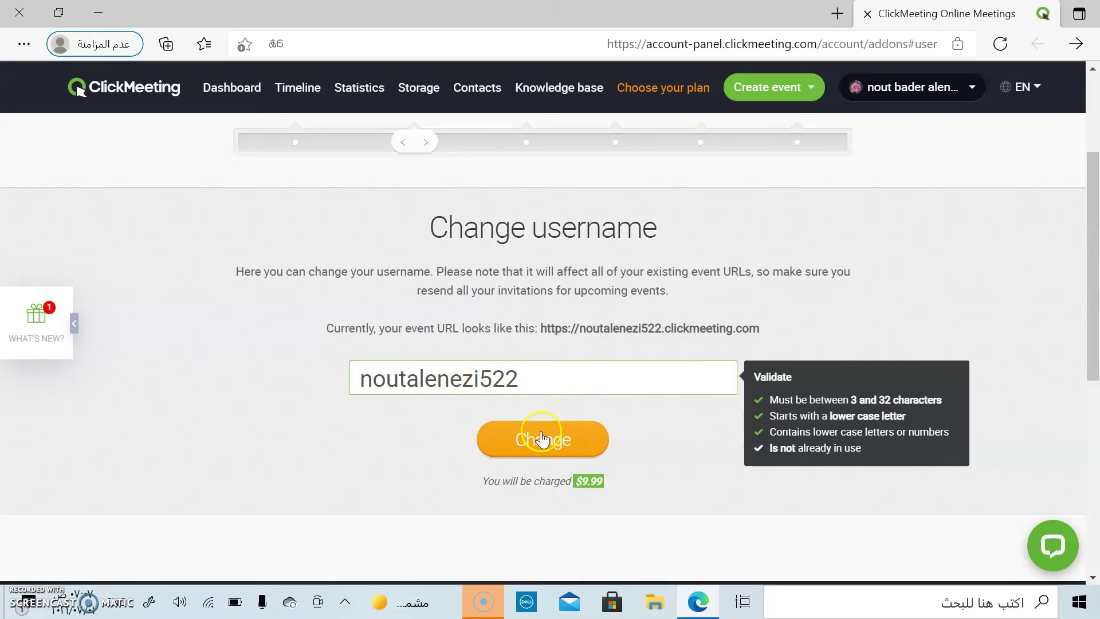
Step: Open the Parallel events add-on and look over its package options and monthly prices
scroll(1095, 195, up, 4)
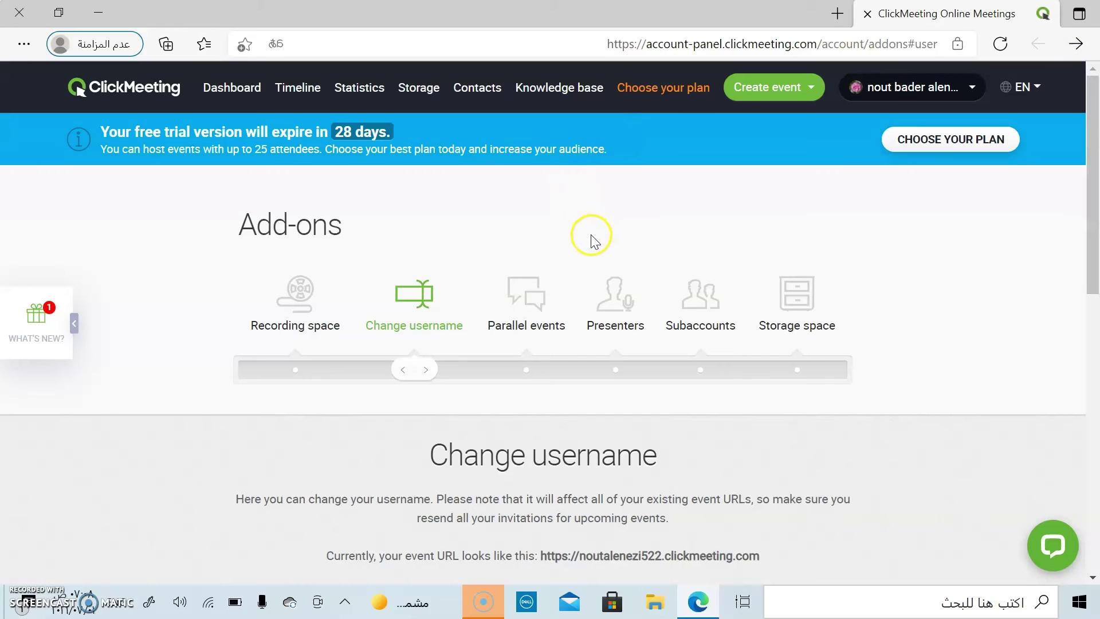
click(522, 335)
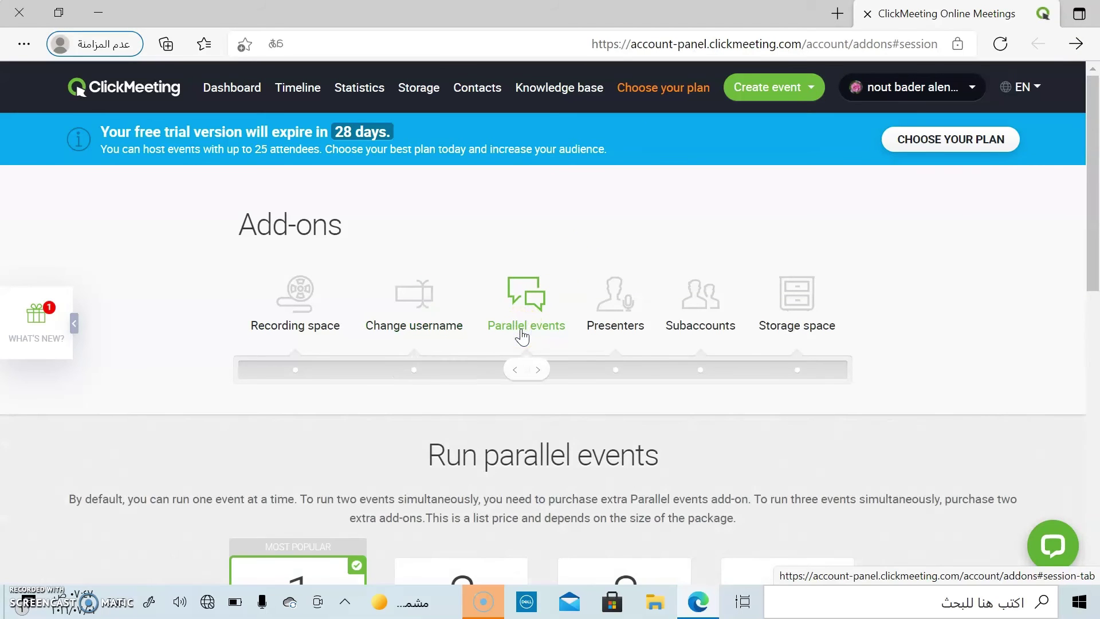
scroll(1095, 185, down, 2)
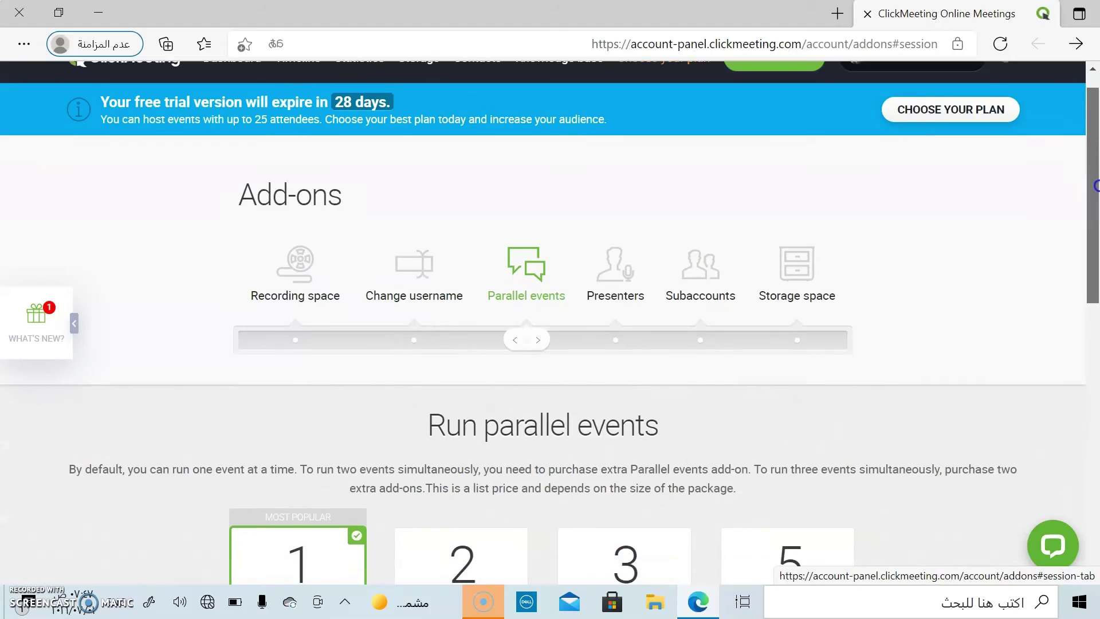
scroll(1095, 185, down, 3)
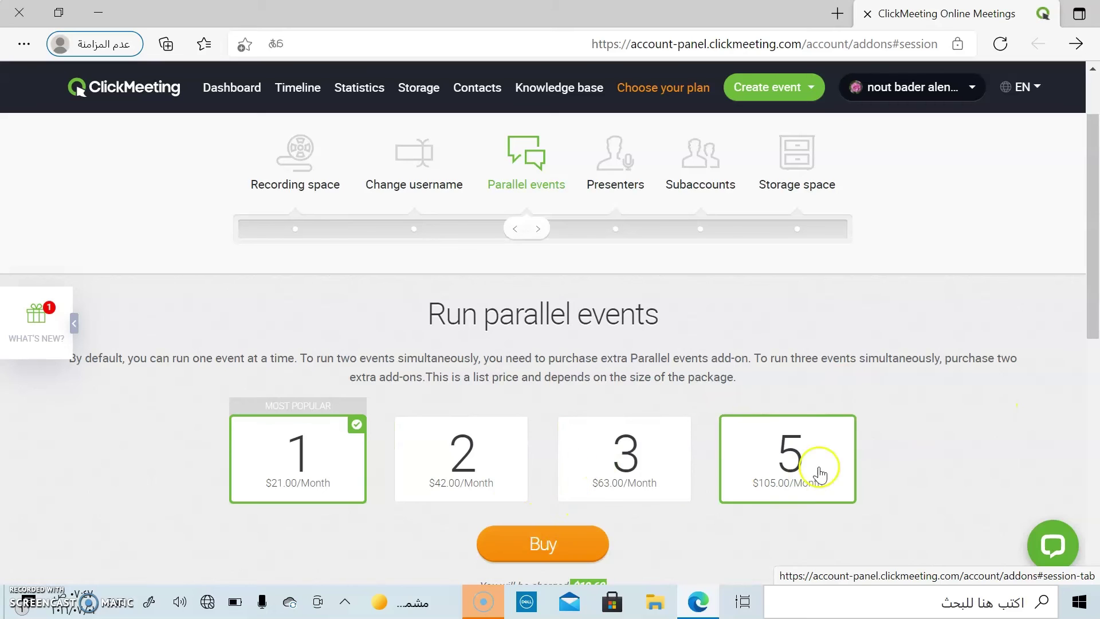
Step: Open the Presenters add-on and select the option for 3 additional presenters
drag(1090, 196, 1079, 133)
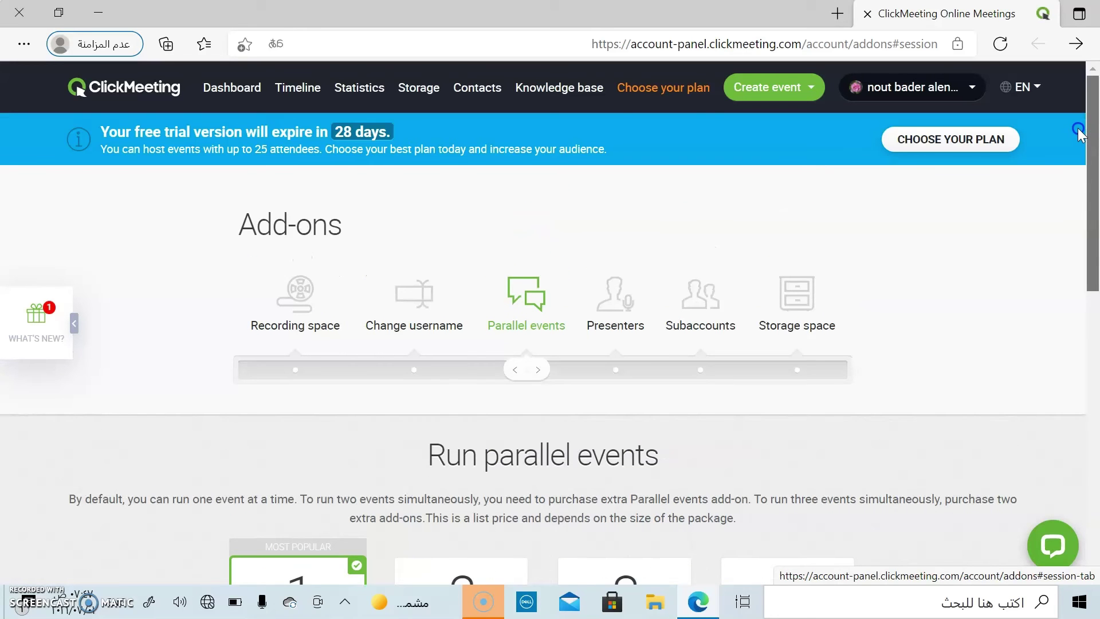
click(622, 330)
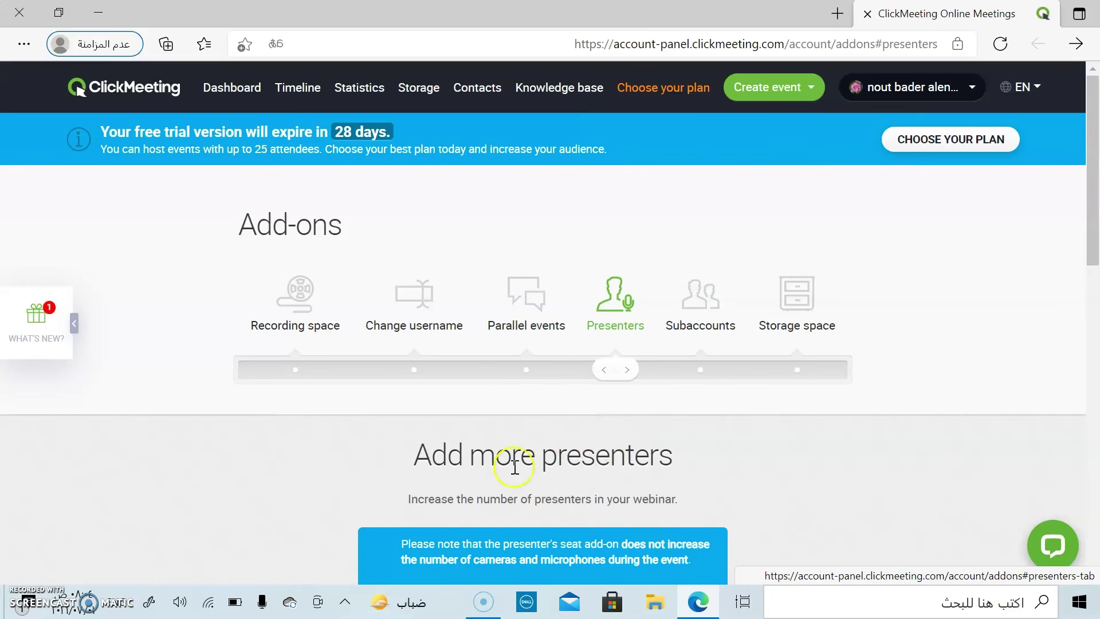
drag(1091, 209, 1082, 315)
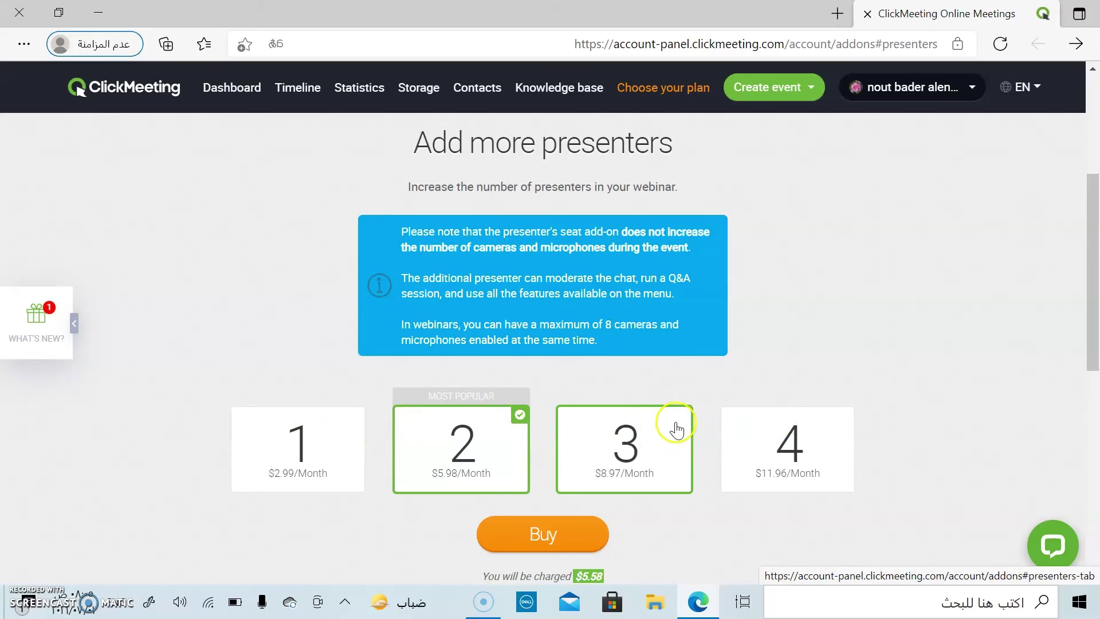
click(689, 439)
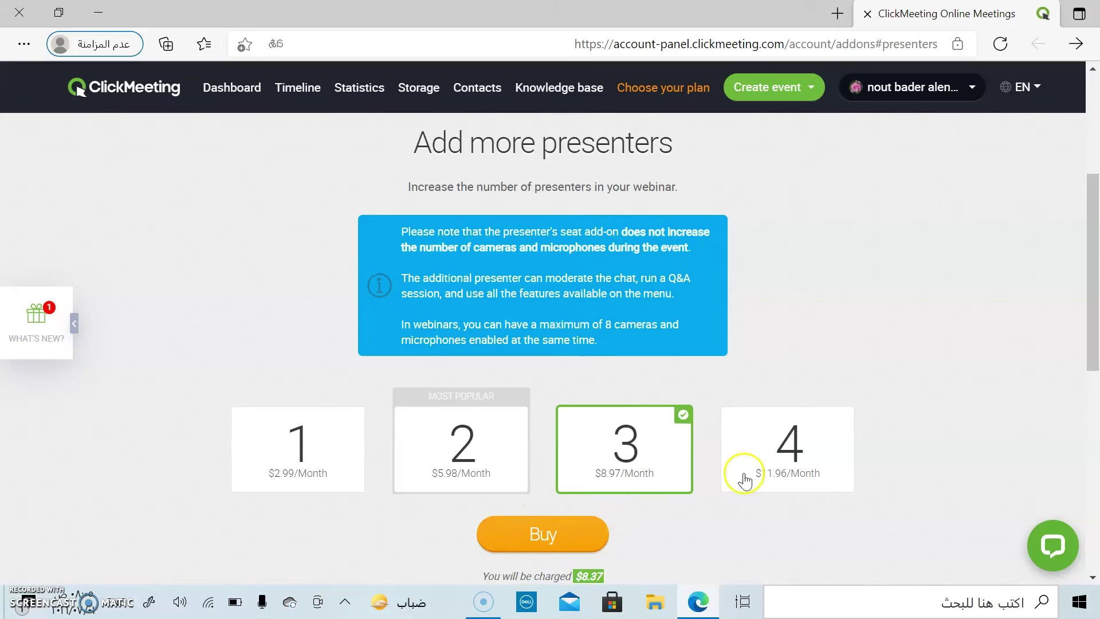
Step: Open the Subaccounts add-on and set the number of Live 25 subaccounts to 7
drag(1089, 206, 1077, 86)
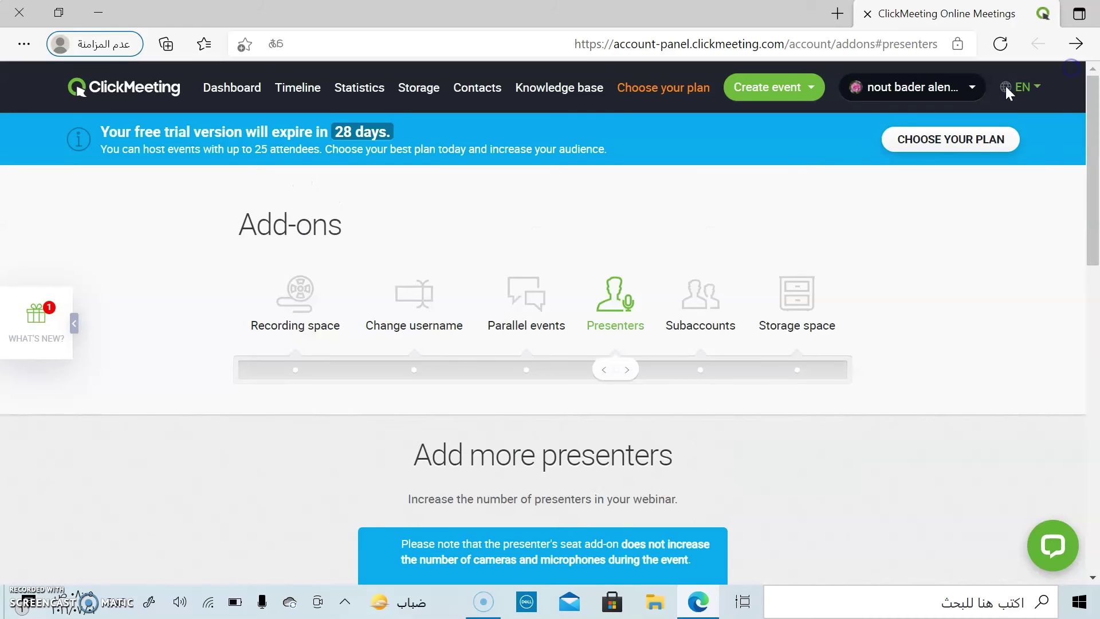
click(702, 338)
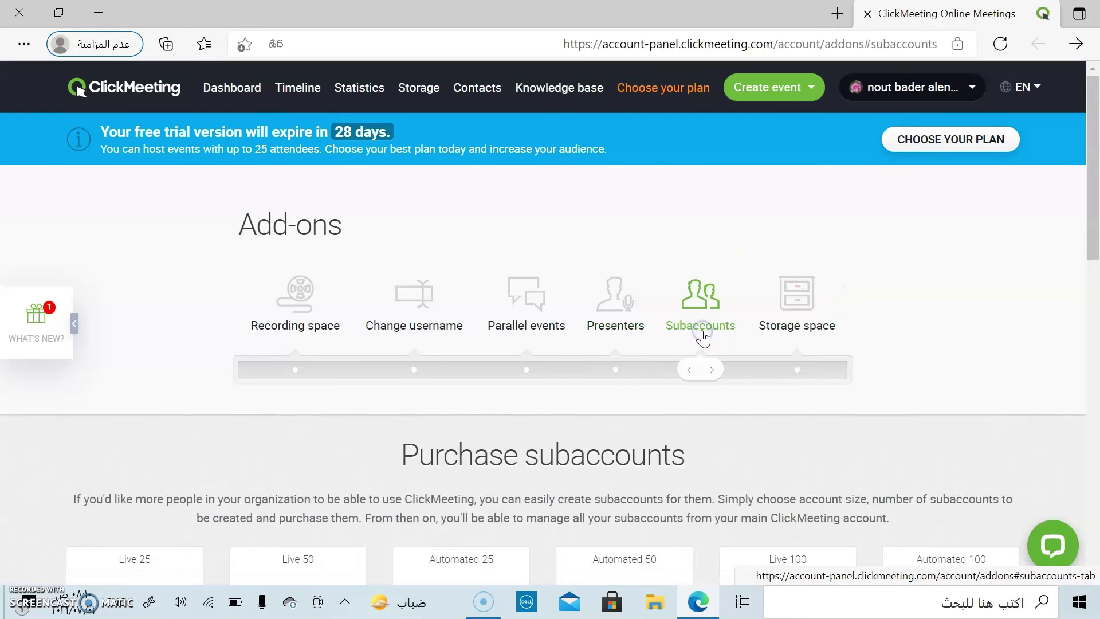
drag(1094, 169, 1095, 260)
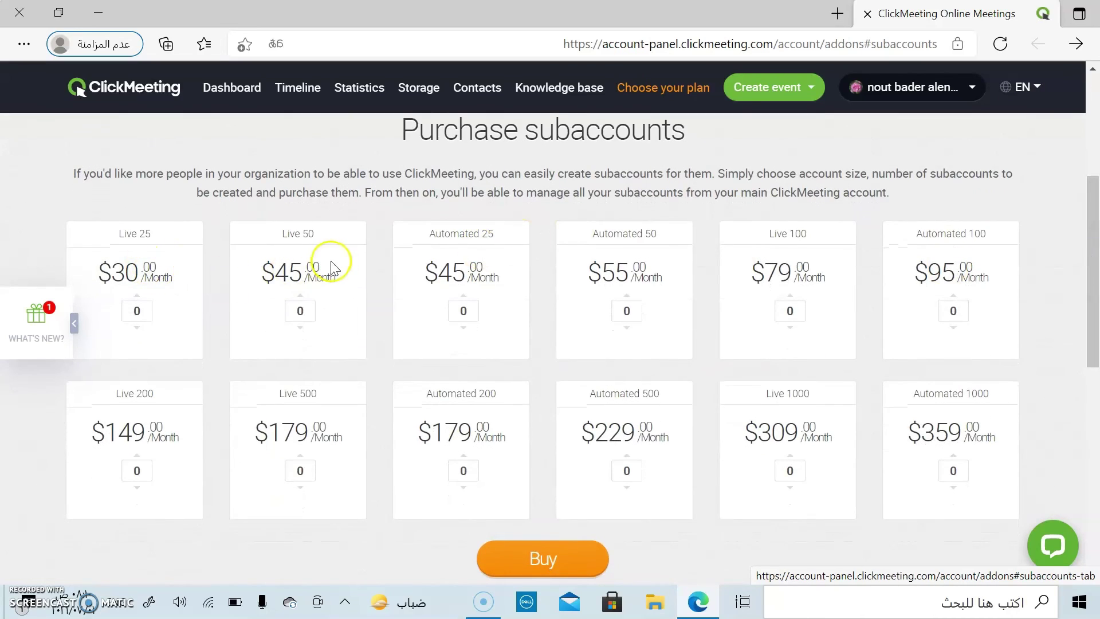
click(138, 296)
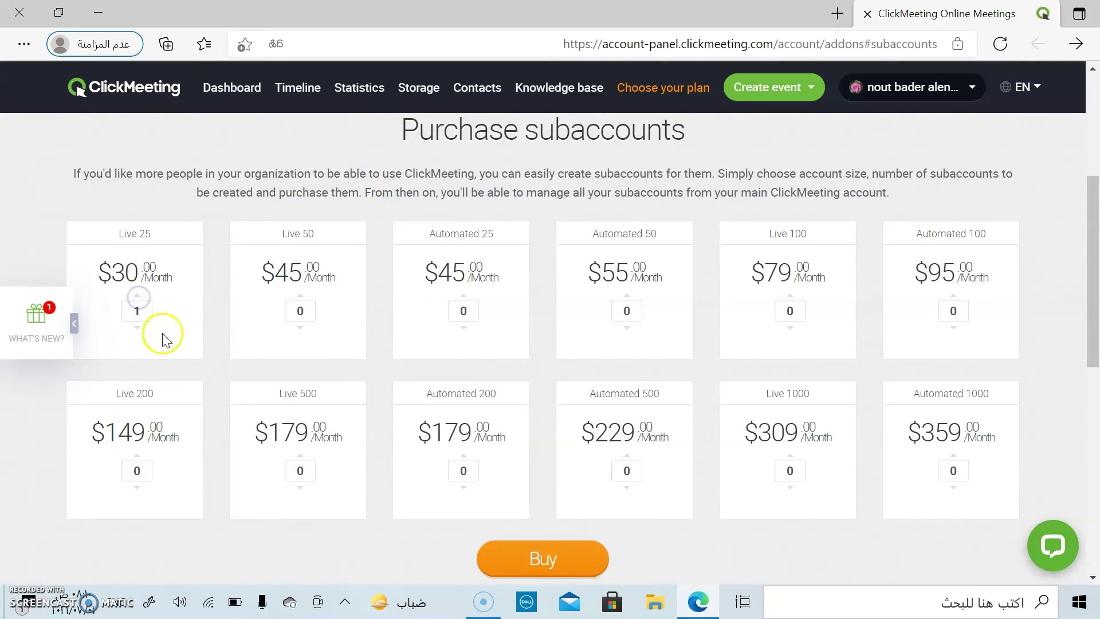
click(137, 296)
click(137, 296)
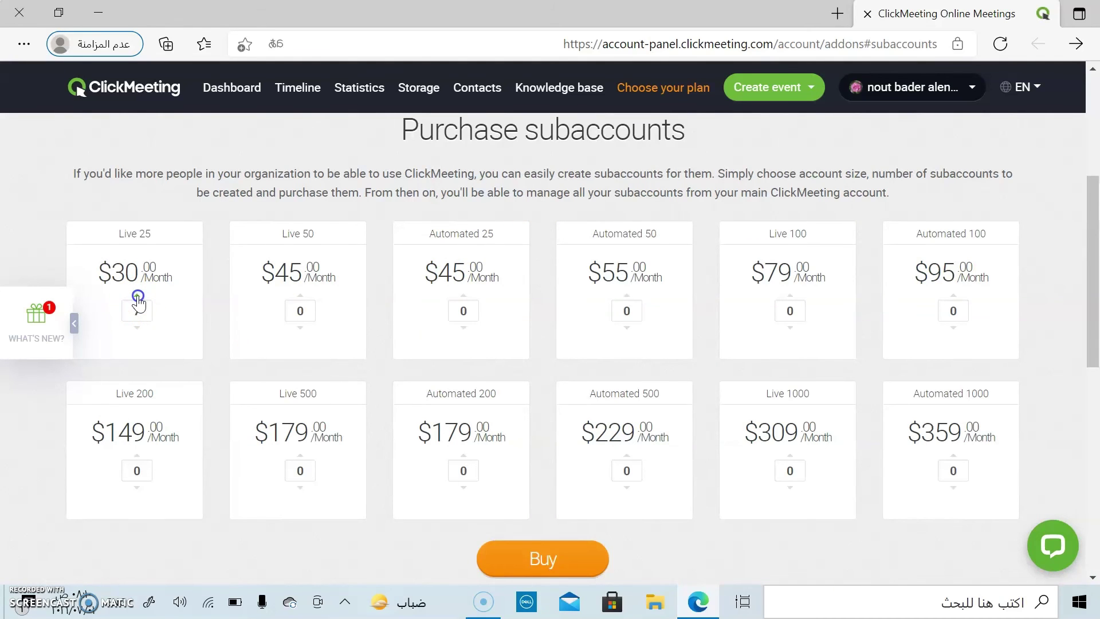
click(138, 296)
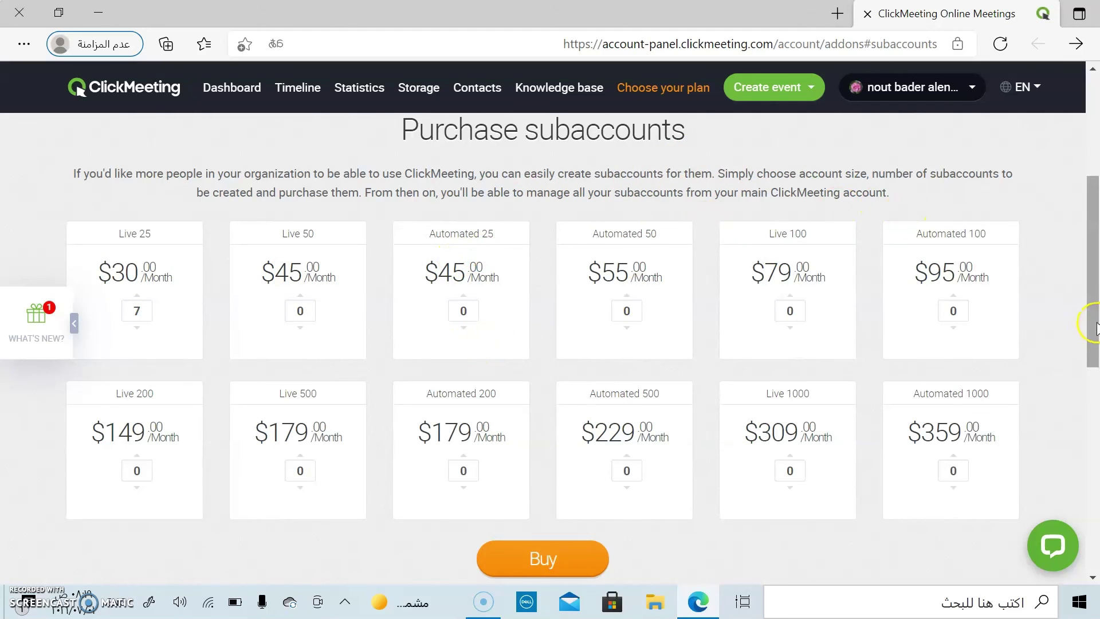
Step: Open the Storage space add-on and look over the file storage sizes and their monthly prices
drag(1094, 326, 1088, 201)
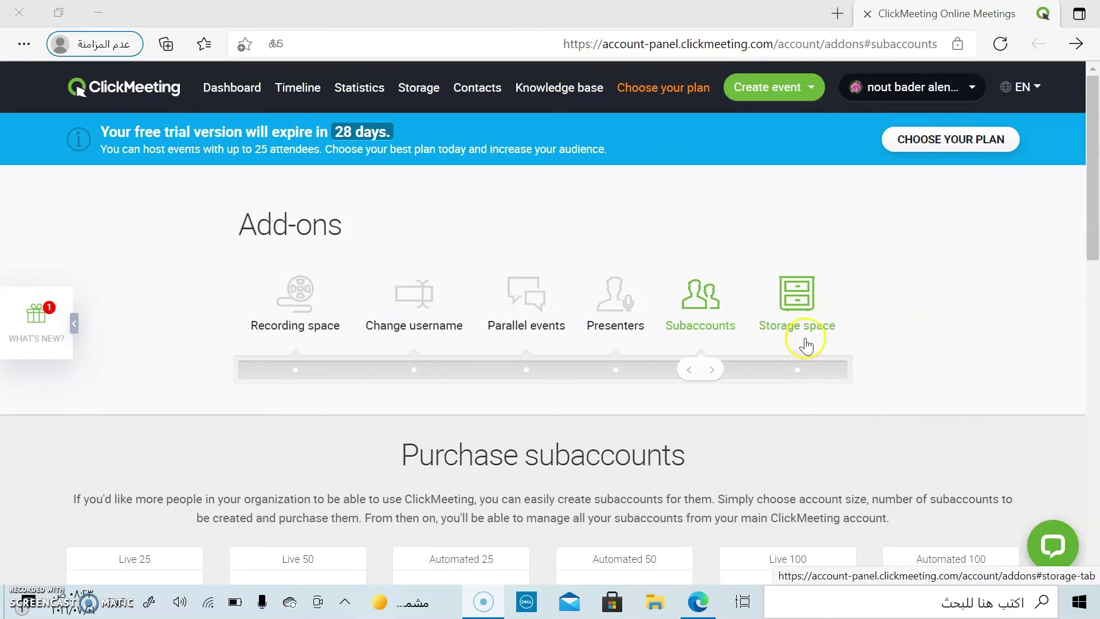
click(802, 337)
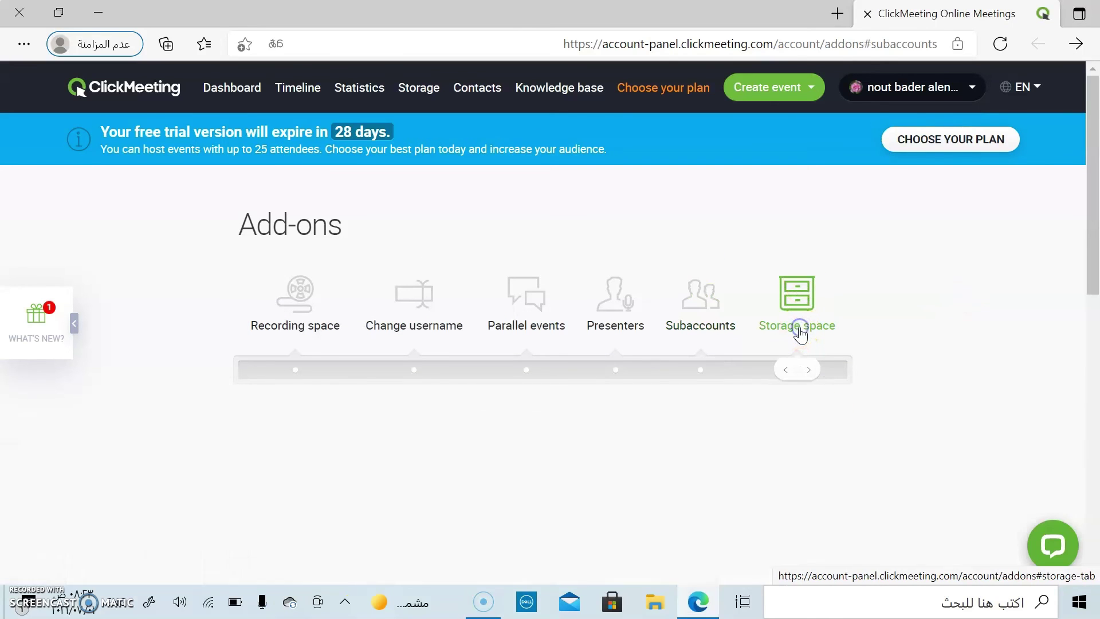
click(1092, 183)
drag(1092, 183, 1094, 224)
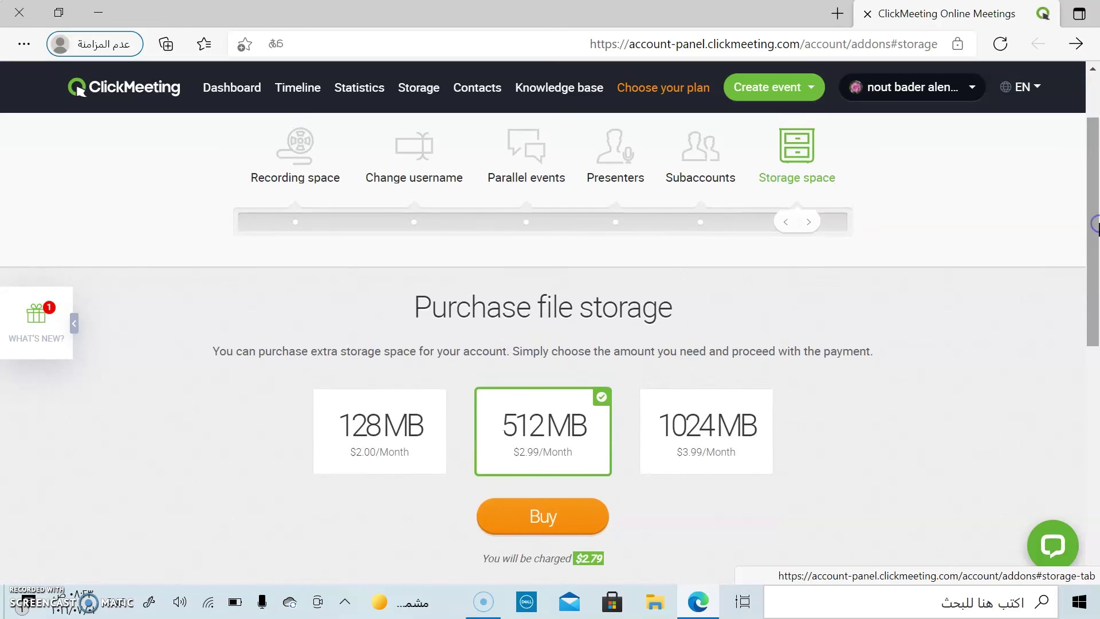
click(528, 299)
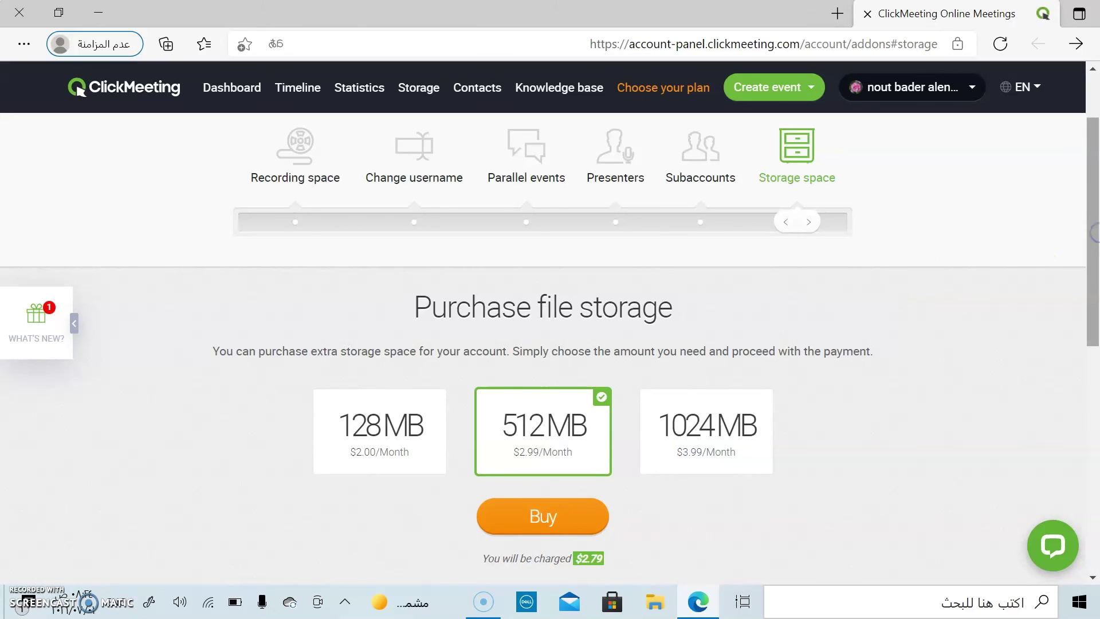
Step: Open the Knowledge Base from the account options and dismiss the page translation prompt
scroll(1094, 231, up, 3)
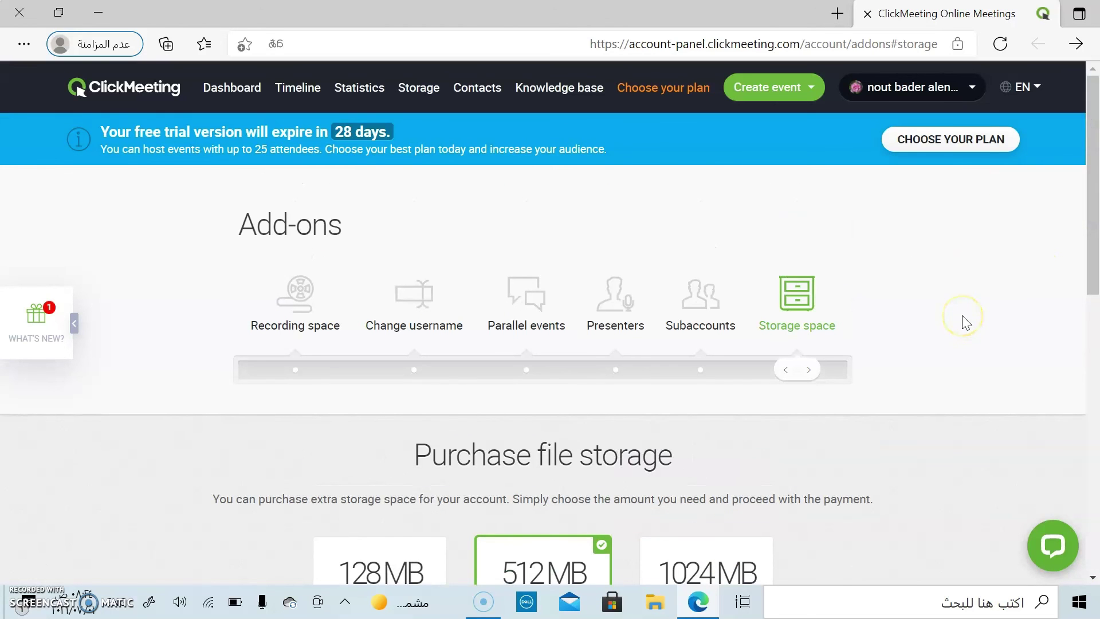
click(971, 86)
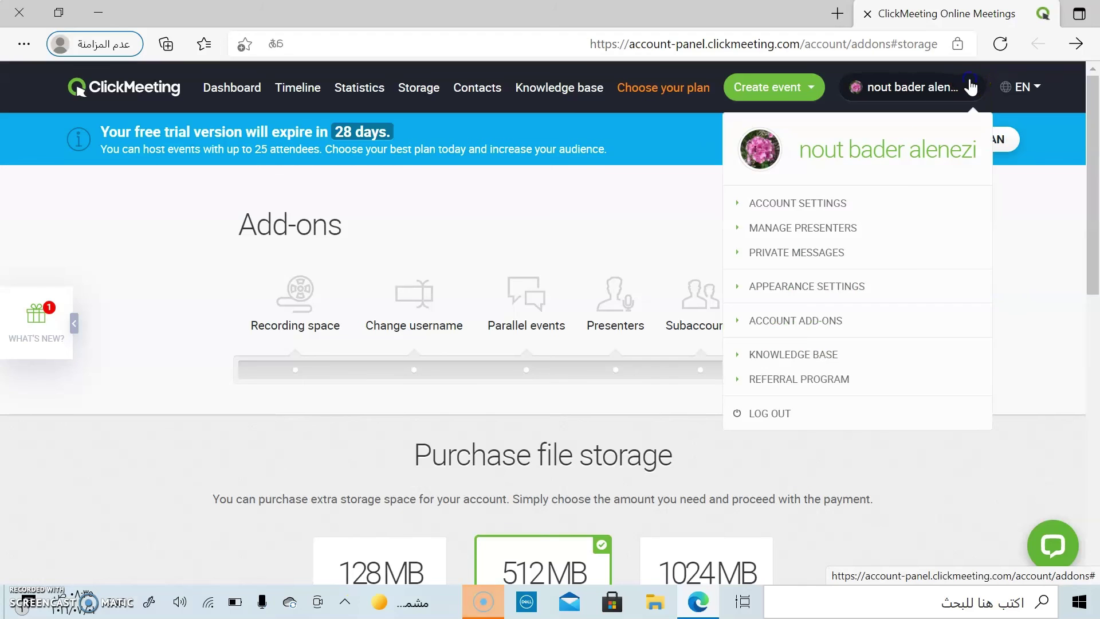
click(849, 355)
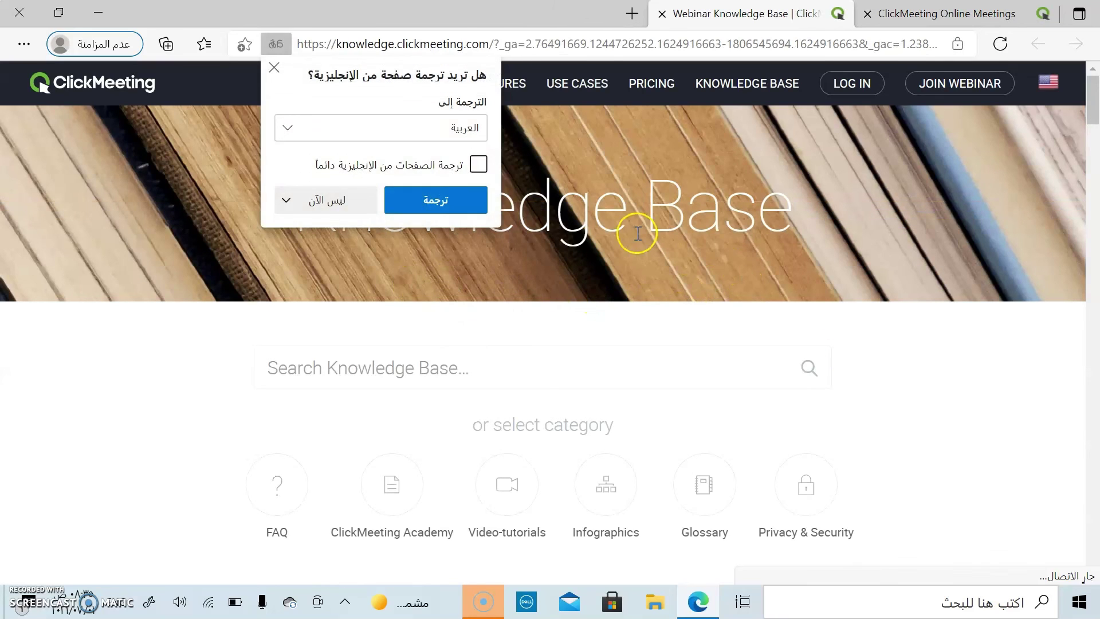
click(335, 206)
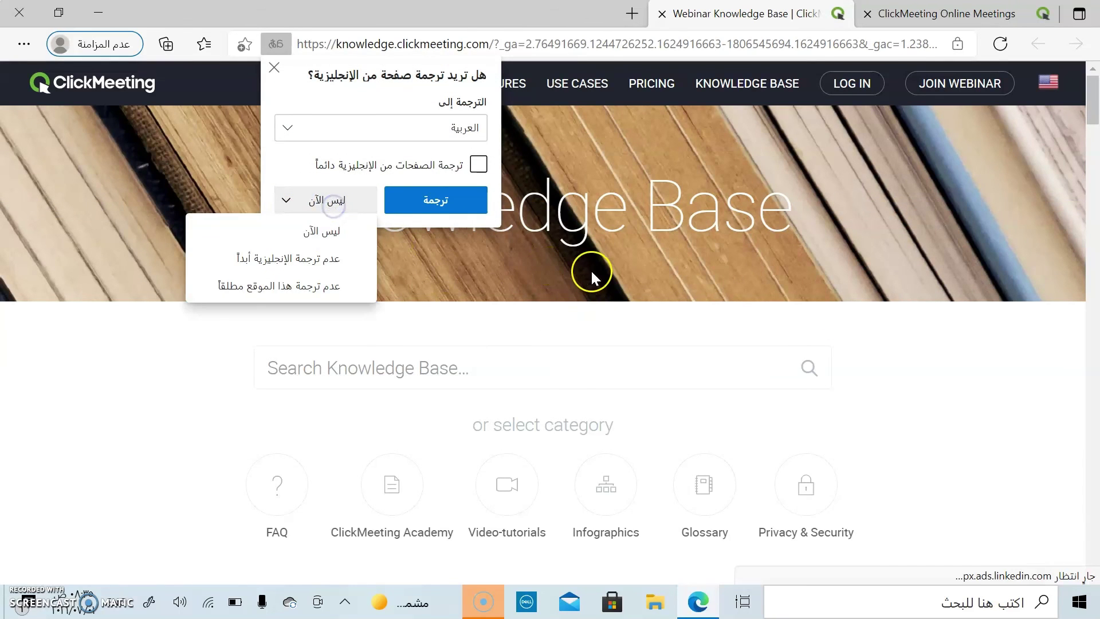
click(730, 295)
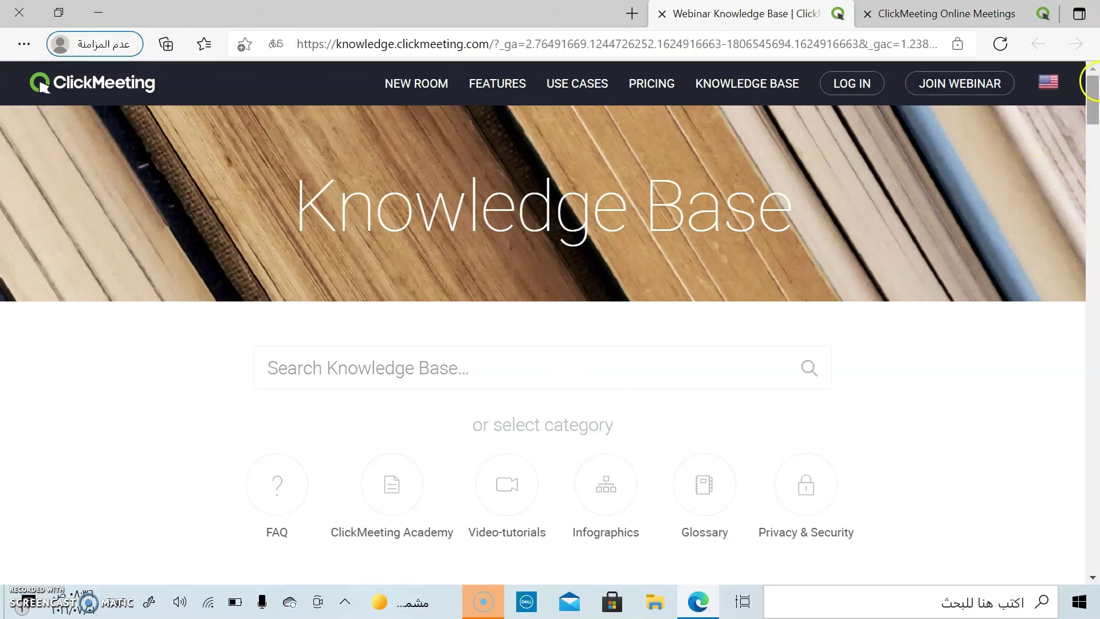
Step: Open the Privacy & Security category of the Knowledge Base and look through its FAQ questions and resources
drag(1093, 80, 1095, 95)
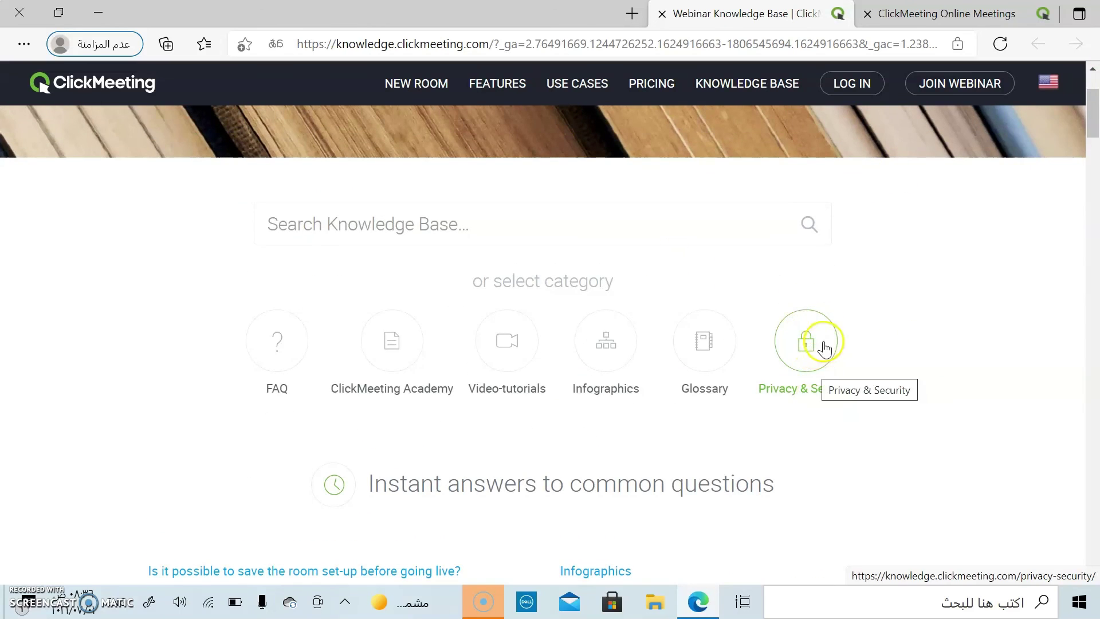
click(811, 373)
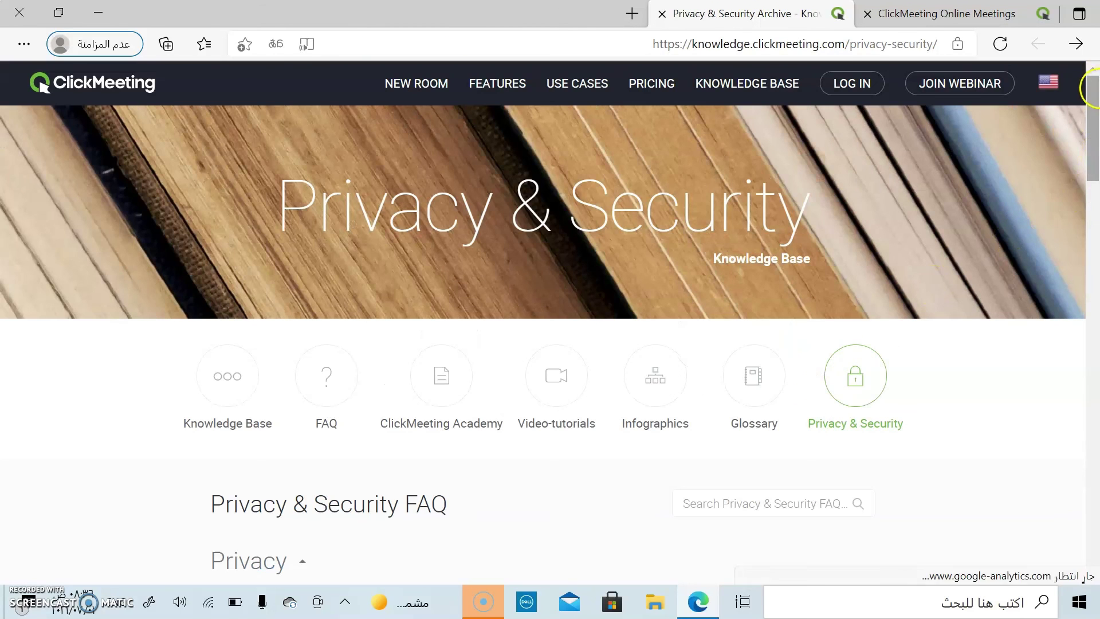
drag(1091, 116, 1095, 196)
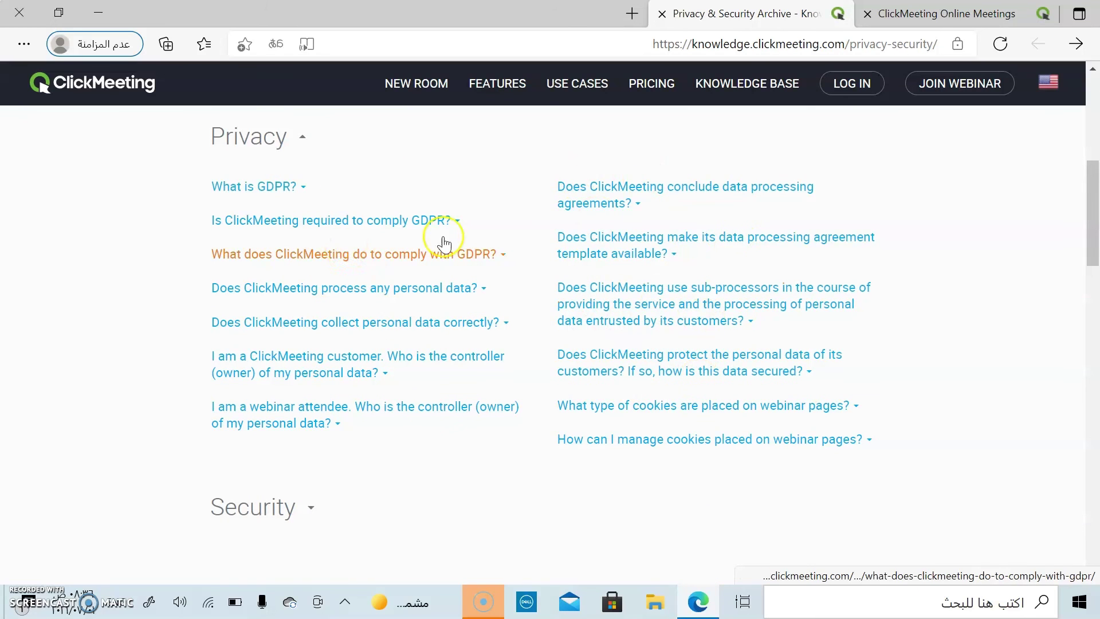
drag(1092, 189, 1063, 136)
scroll(1063, 137, down, 10)
scroll(1038, 204, up, 8)
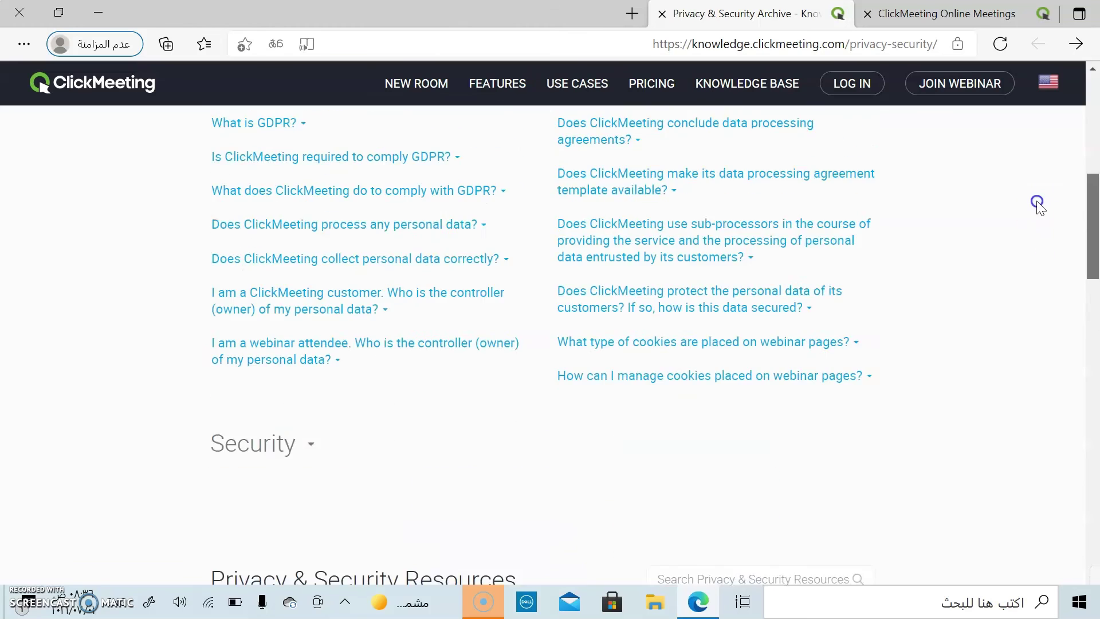
scroll(1031, 175, down, 7)
scroll(1033, 282, up, 12)
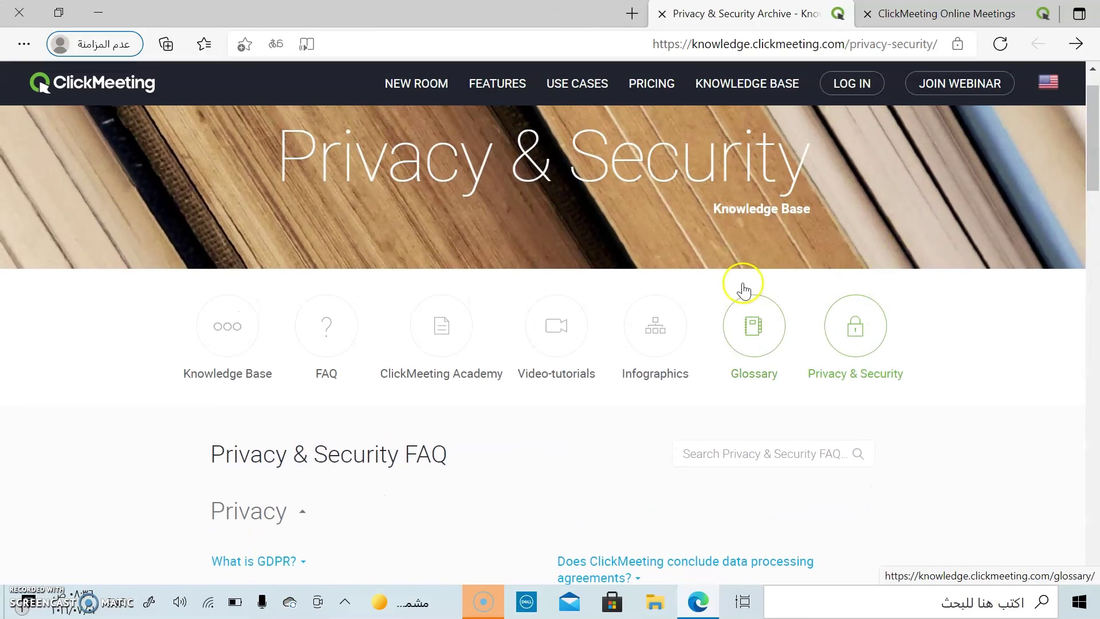
Step: Open the Knowledge Base Glossary and browse its alphabetical list of webinar terms
click(764, 347)
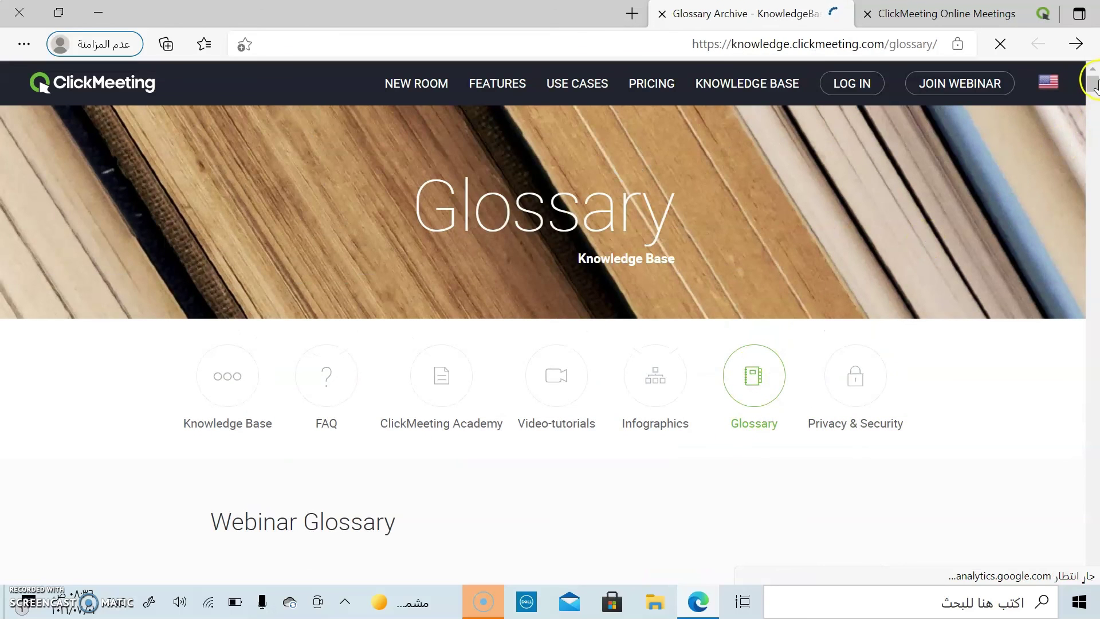
drag(1094, 83, 1095, 140)
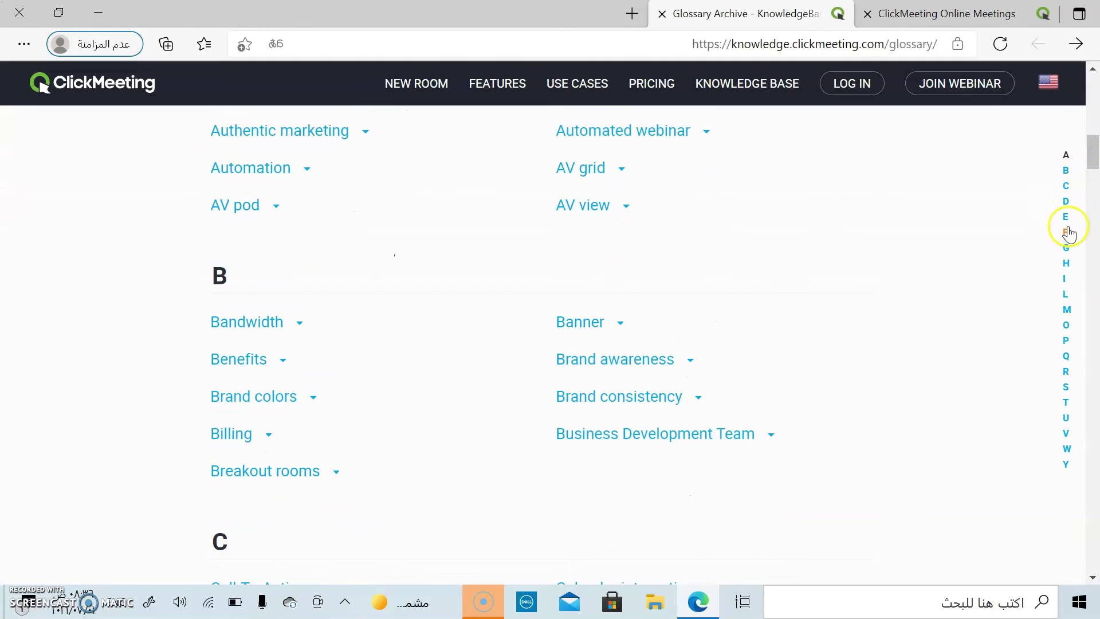